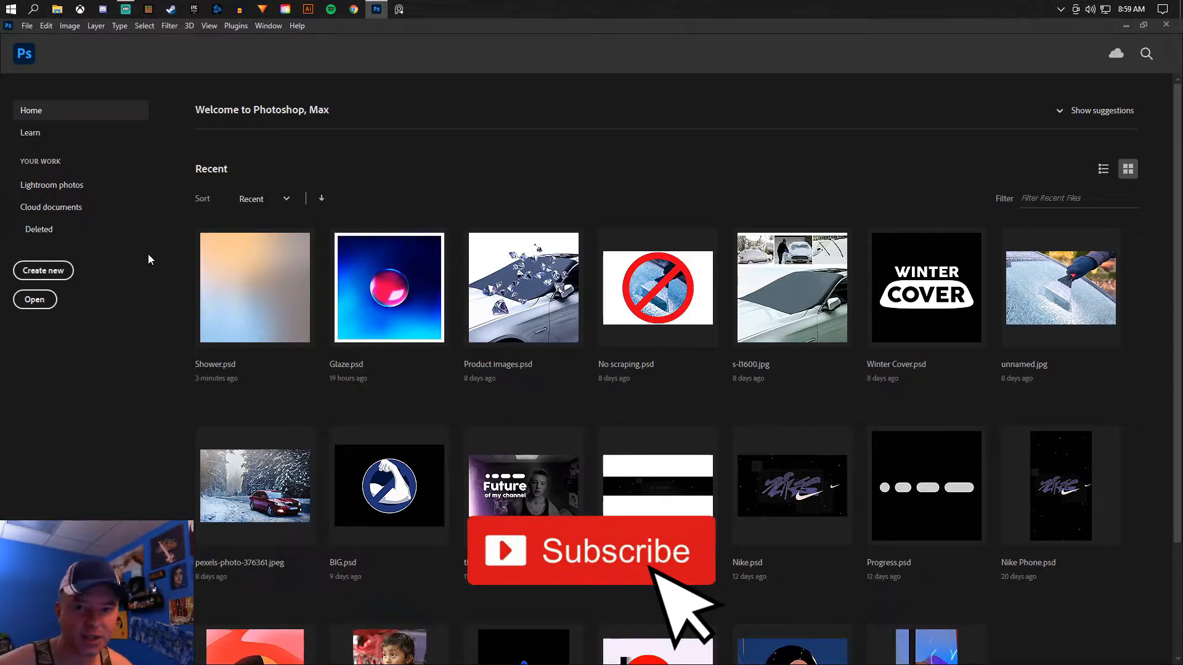
- Create a new document named 100, 3000 × 1000 pixels at 72 pixels/inch in RGB Color with a white background
key("ctrl+n")
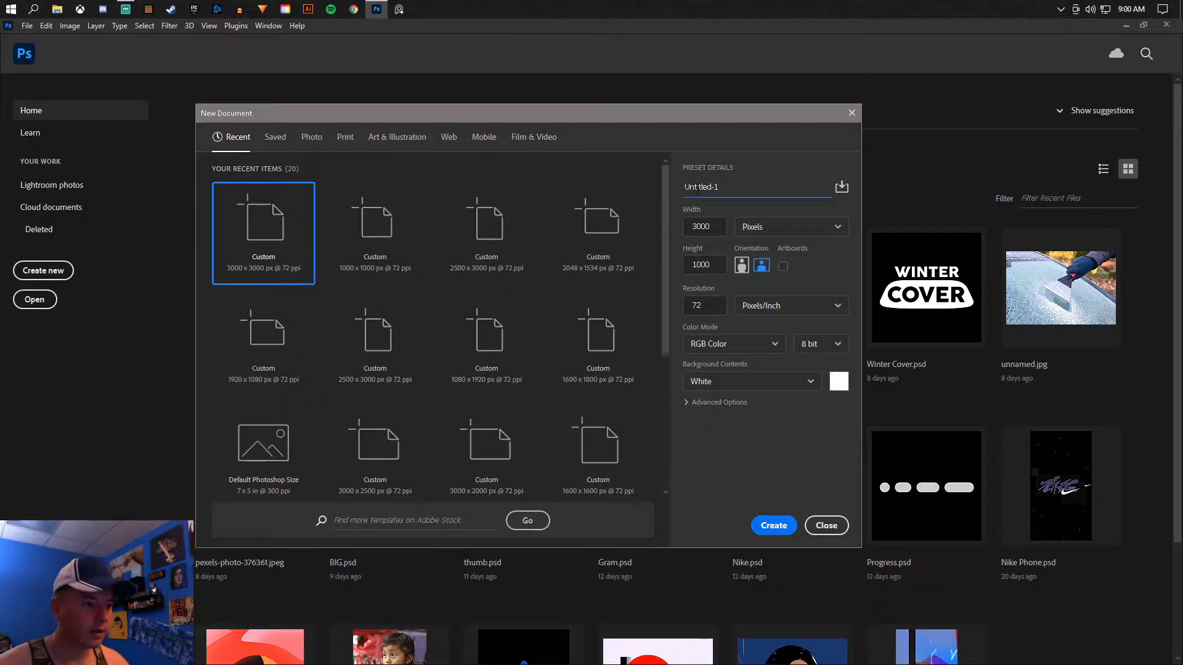
left_click_drag(716, 187, 624, 195)
type("100")
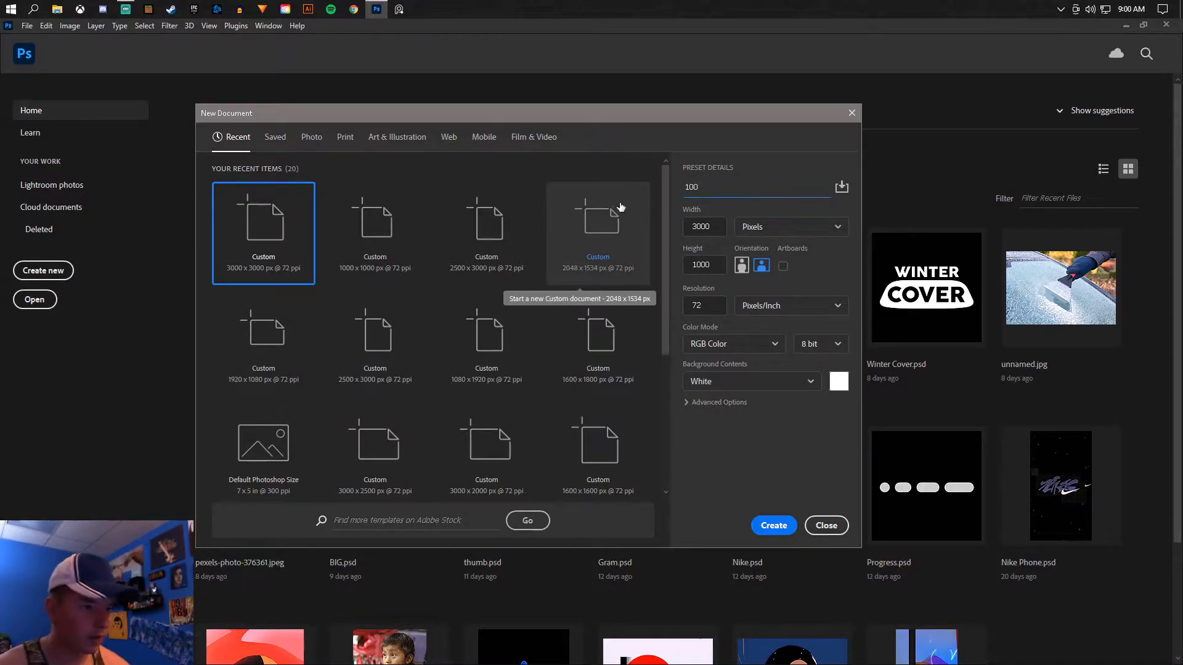
left_click(759, 153)
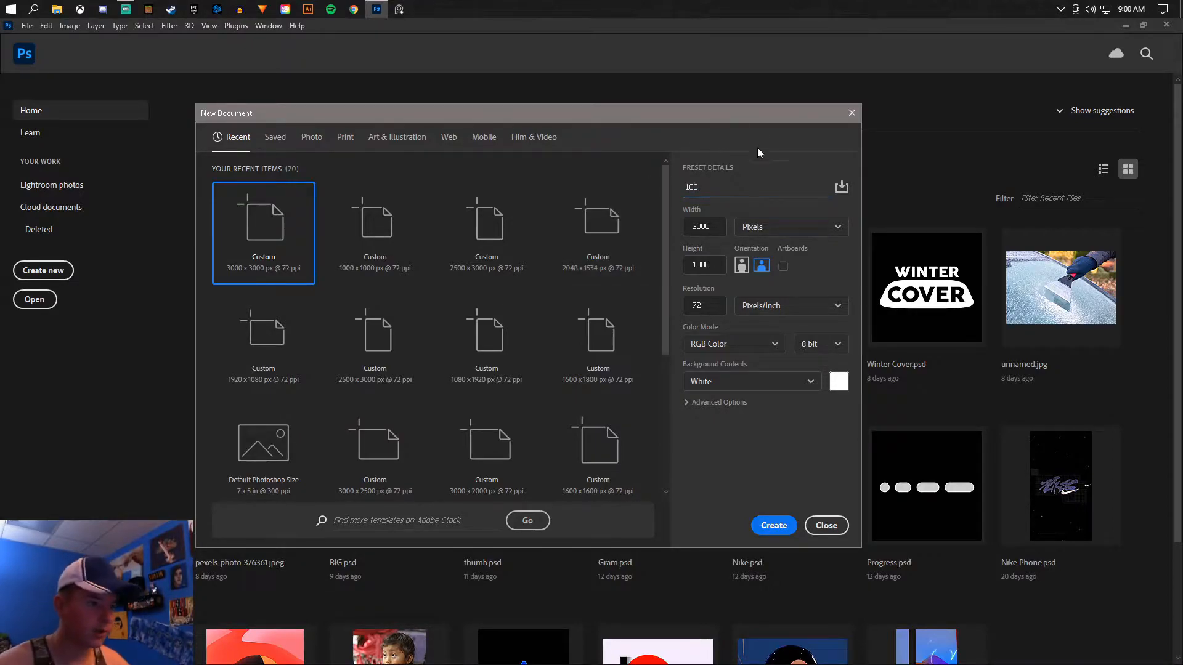
left_click(791, 526)
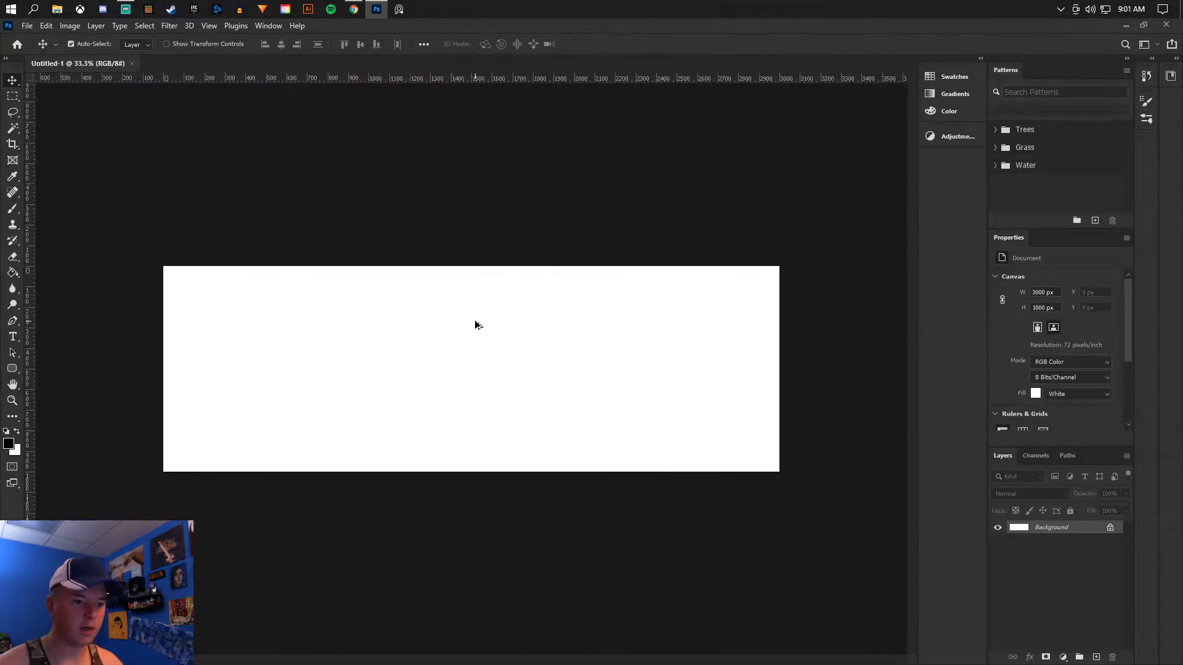
- Fill the whole Background layer with black using the Paint Bucket tool
scroll(475, 325, "up", 1)
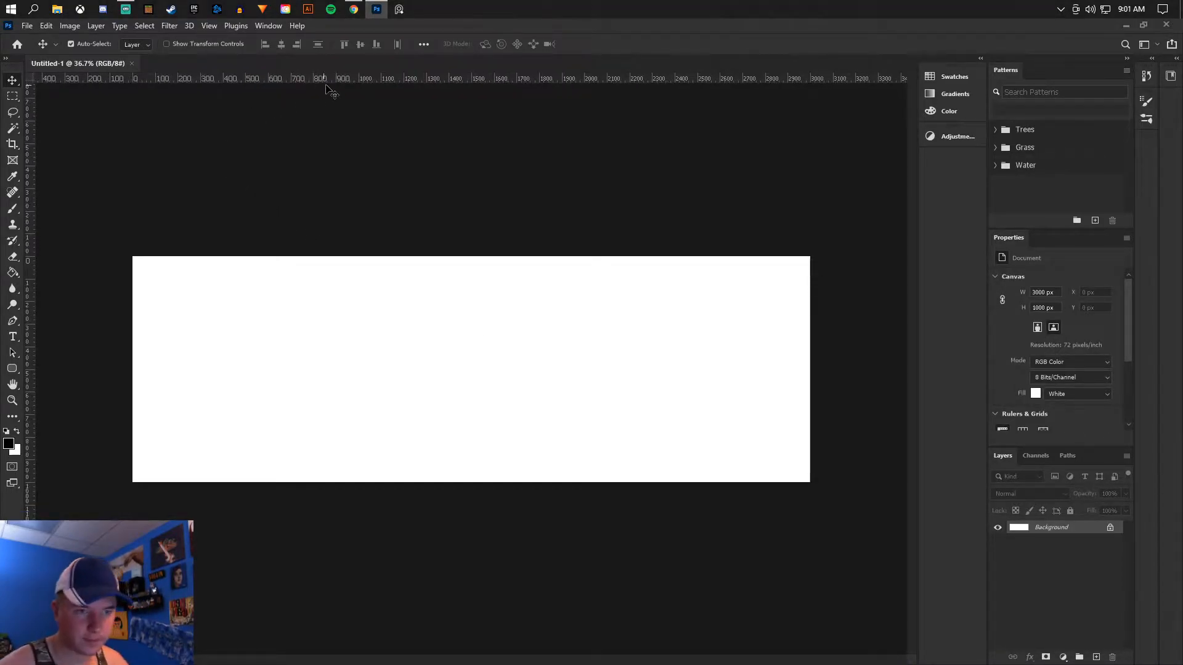
key("g")
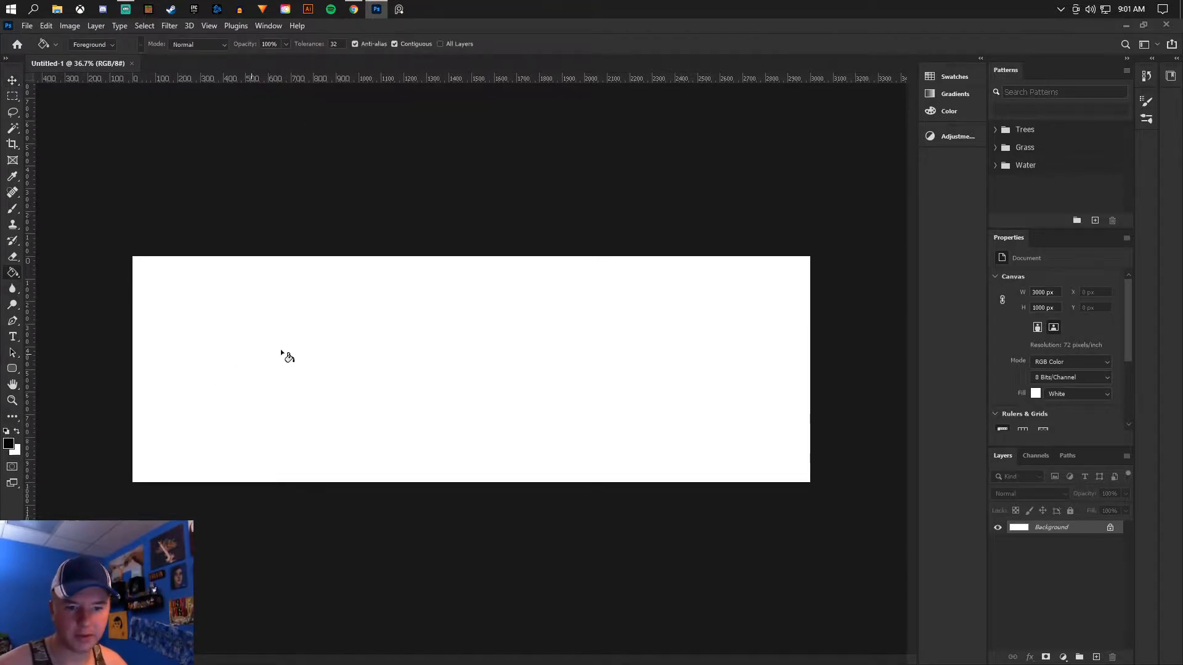
left_click(472, 351)
left_click(13, 81)
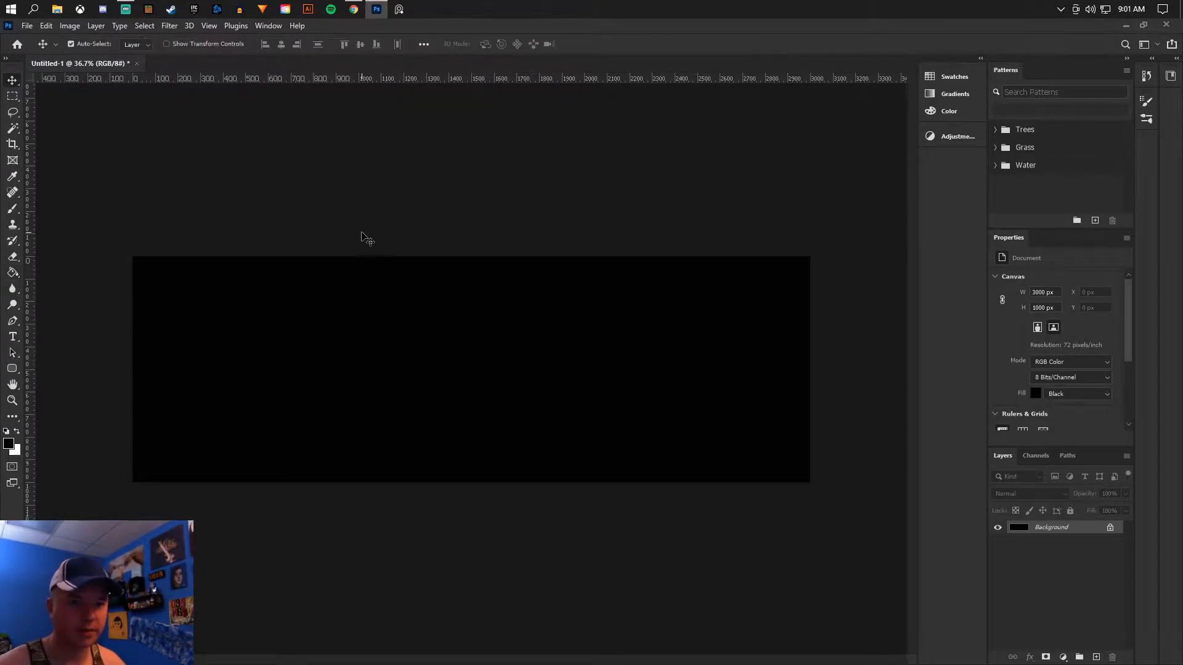
scroll(367, 239, "up", 1)
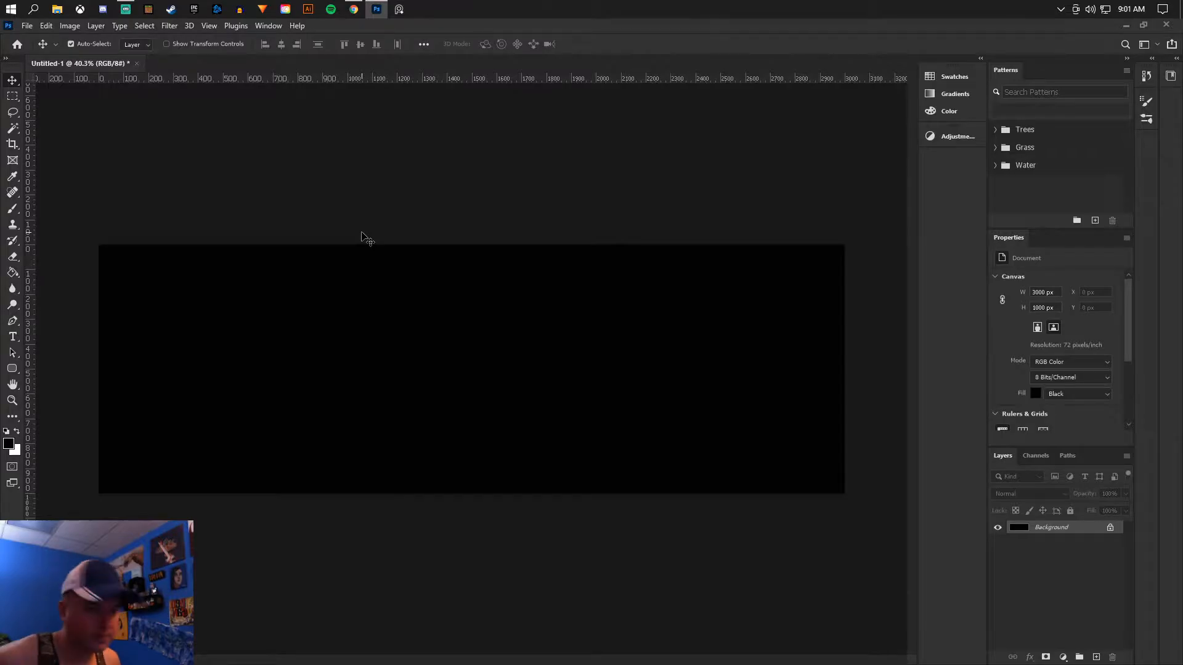
- Switch to Chrome and save the transparent black-and-red 100 Thieves logo as a PNG named 100 in the Projects folder
key("alt+Tab")
right_click(767, 240)
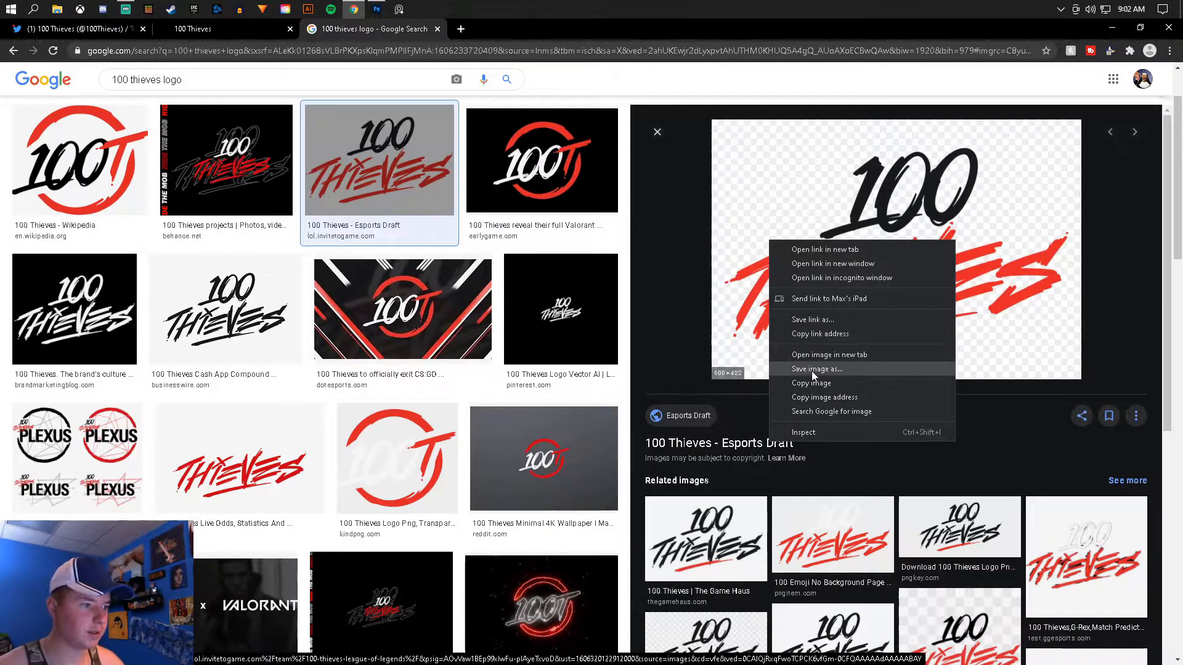
left_click(528, 245)
right_click(781, 276)
left_click(834, 414)
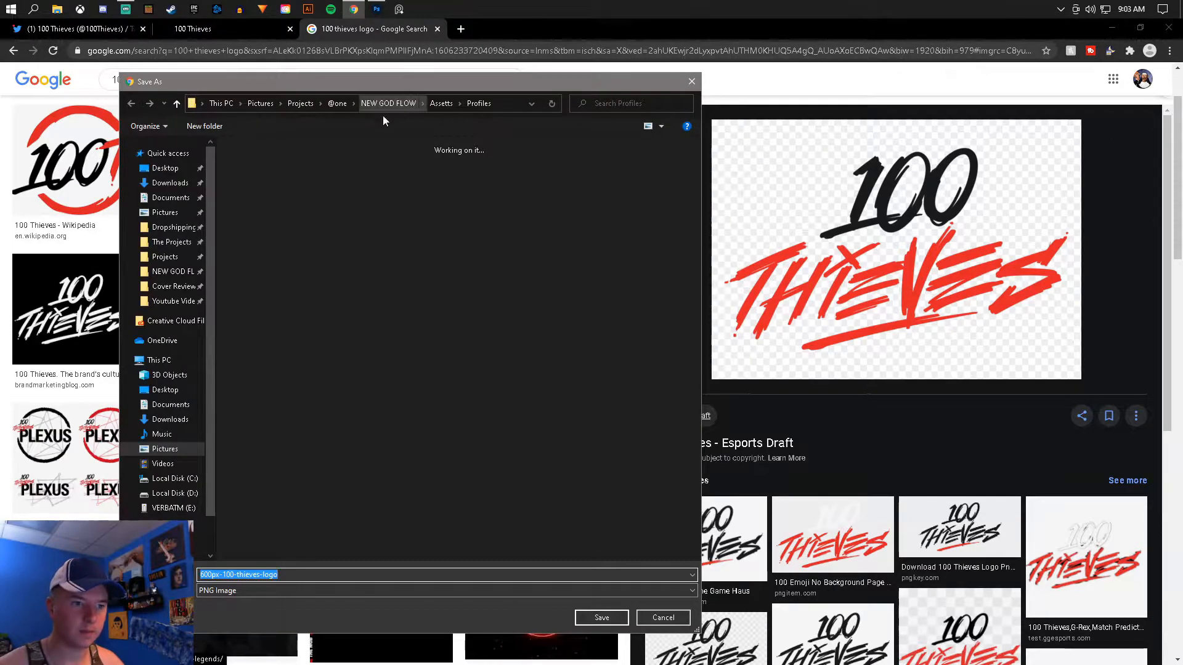
left_click(300, 102)
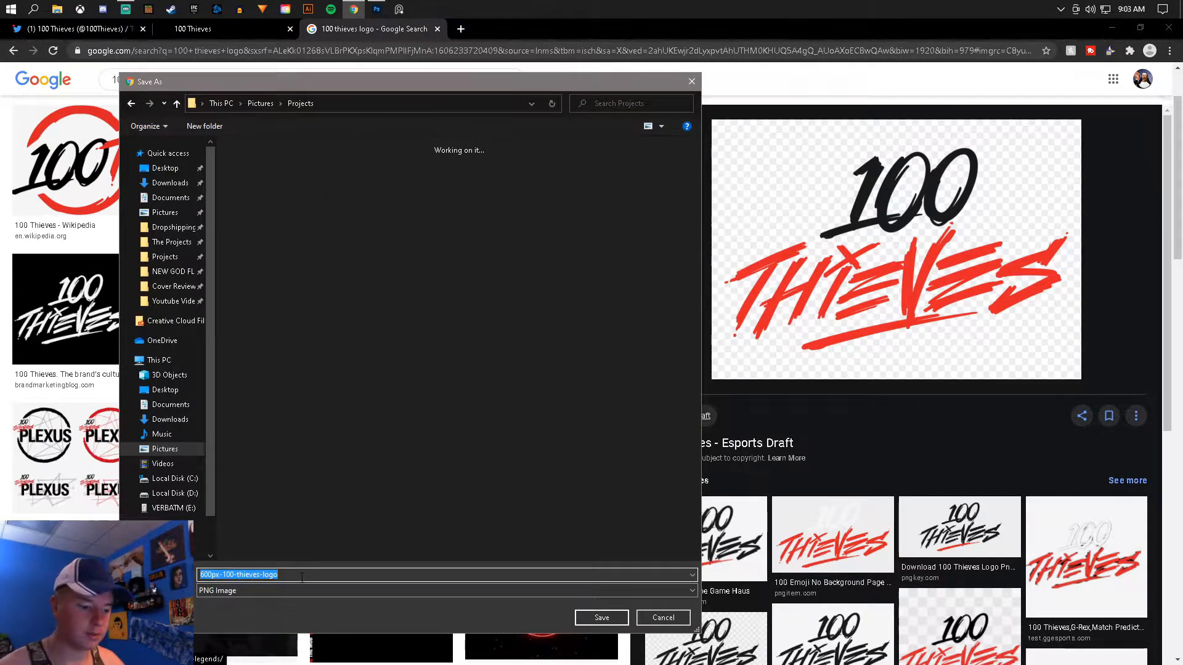
type("100")
left_click(590, 619)
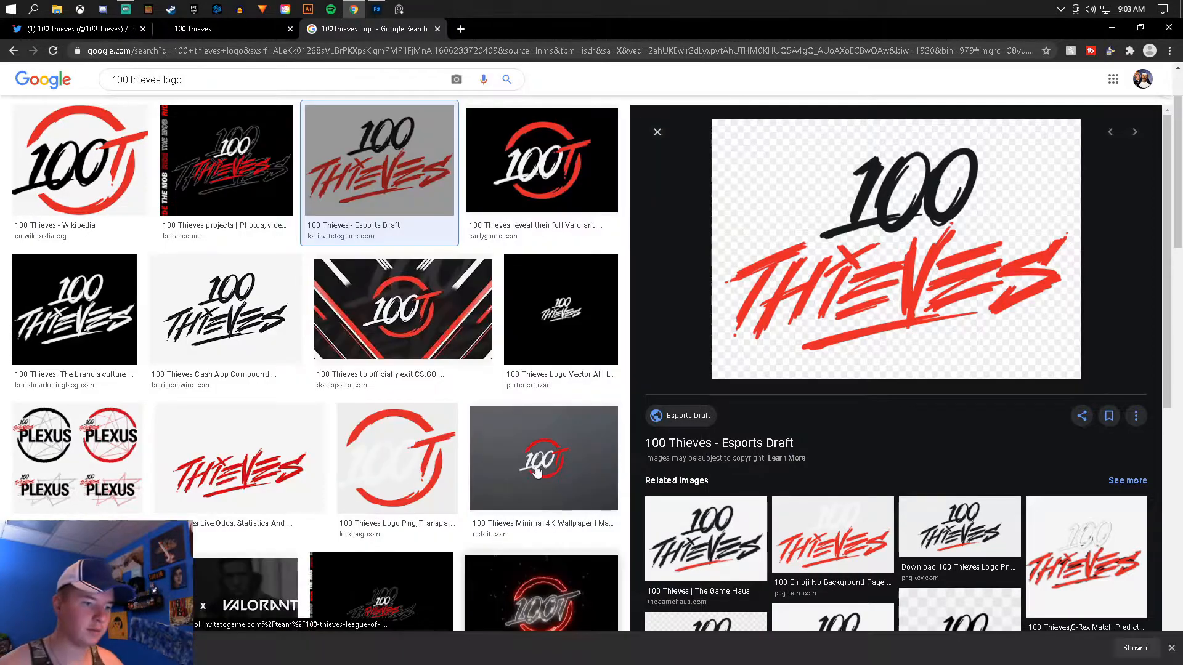
- Switch to Photoshop and place the saved 100 logo image as an embedded object at the centre of the canvas
left_click(376, 8)
left_click(12, 81)
left_click(28, 25)
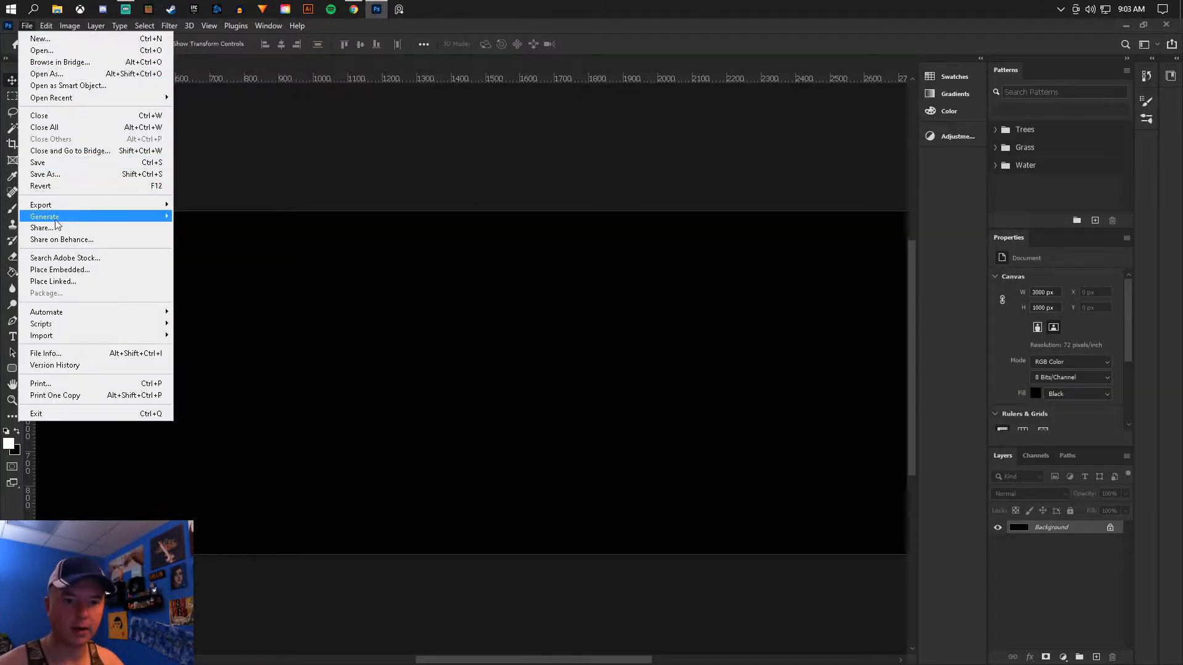
left_click(60, 269)
double_click(464, 203)
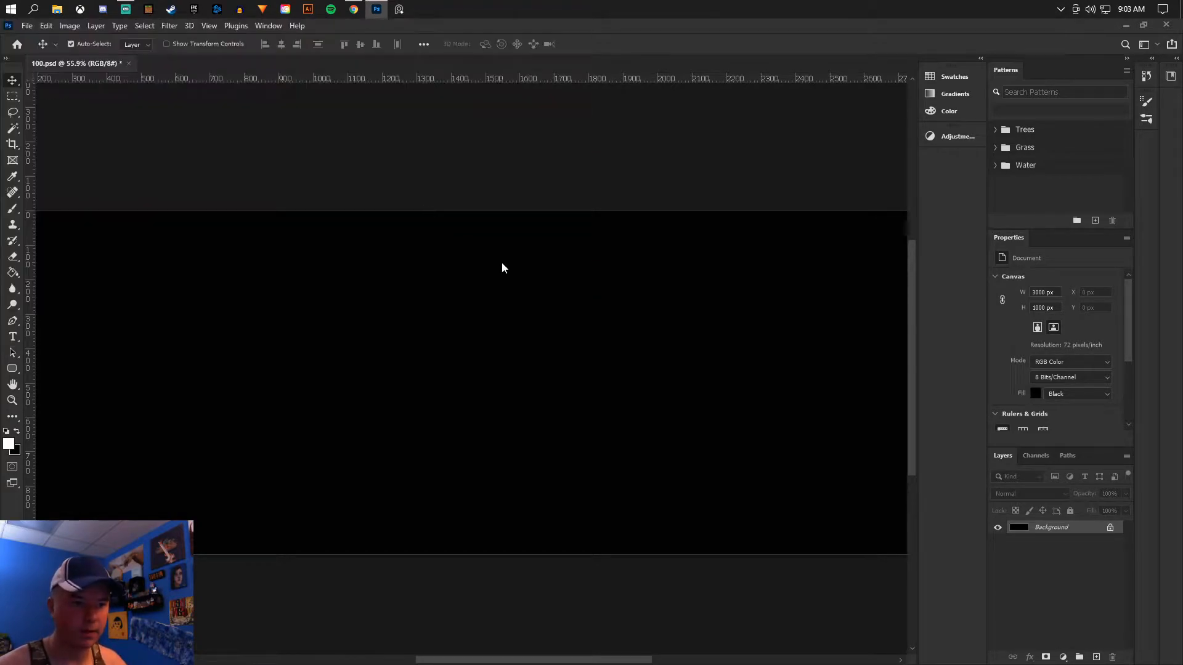
key("Return")
scroll(536, 382, "up", 3)
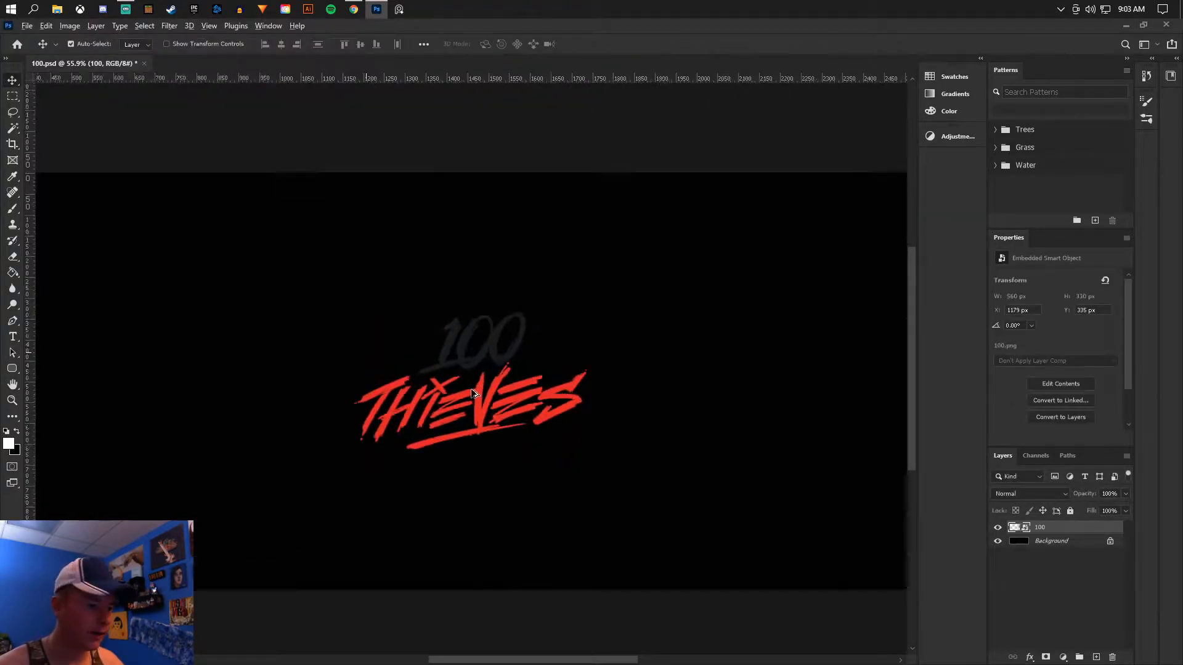
- Add a new layer clipped to the logo and paint the dark "100" lettering white with the Brush tool
left_click(1093, 657)
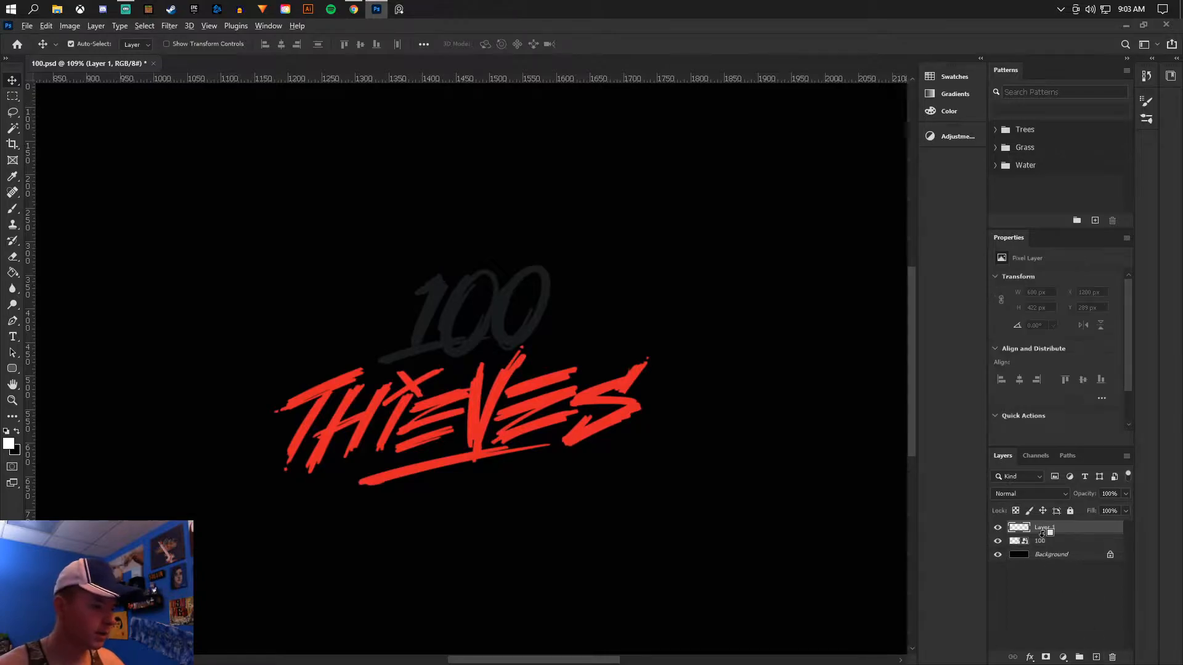
left_click(13, 208)
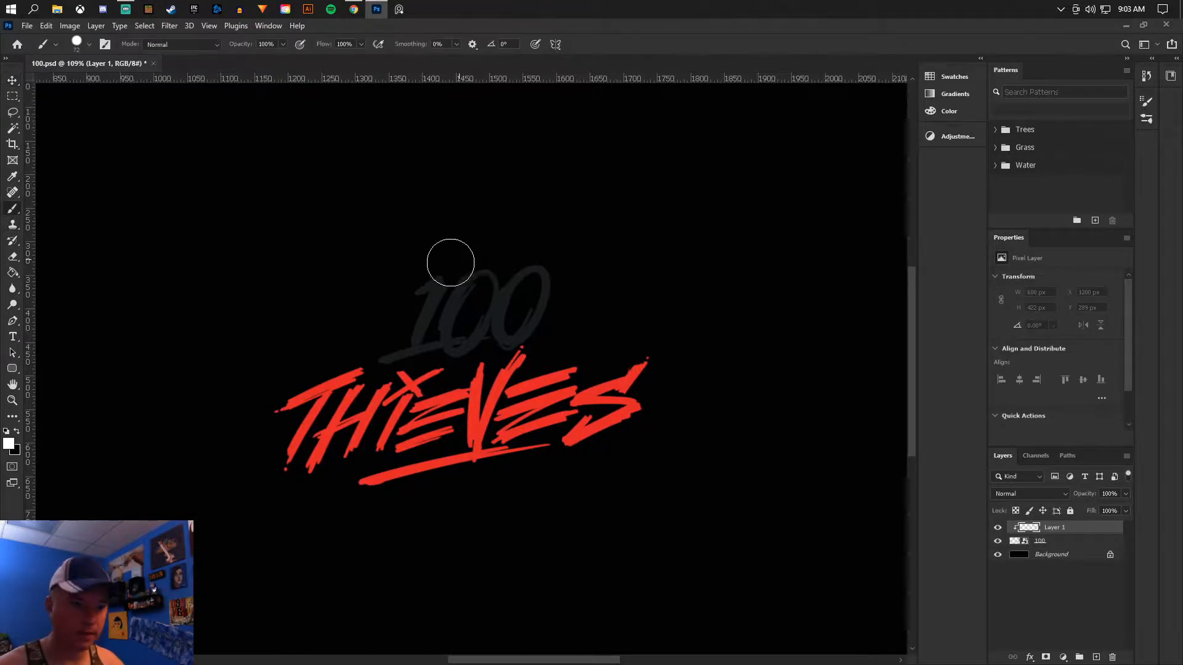
mouse_move(399, 296)
left_mouse_down()
mouse_move(526, 290)
mouse_move(497, 306)
mouse_move(547, 304)
mouse_move(493, 339)
mouse_move(475, 327)
mouse_move(492, 332)
mouse_move(516, 309)
mouse_move(421, 316)
mouse_move(329, 350)
mouse_move(254, 338)
mouse_move(185, 347)
mouse_move(105, 361)
left_mouse_up()
scroll(497, 314, "up", 5)
scroll(533, 277, "down", 10)
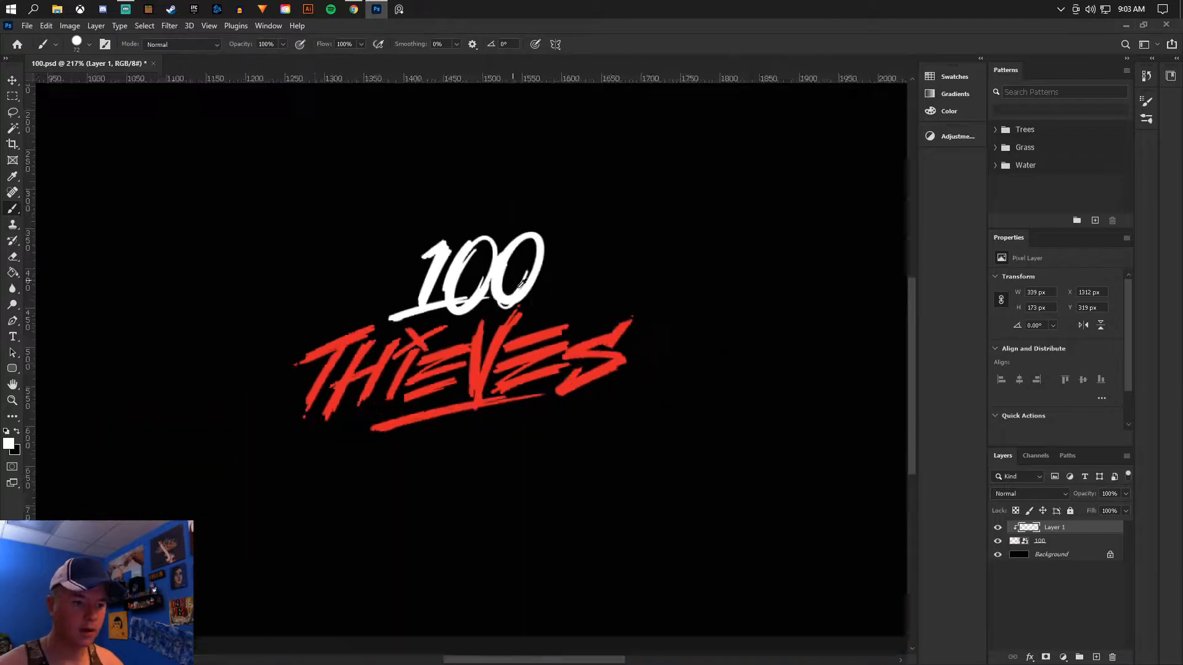
scroll(525, 309, "up", 2)
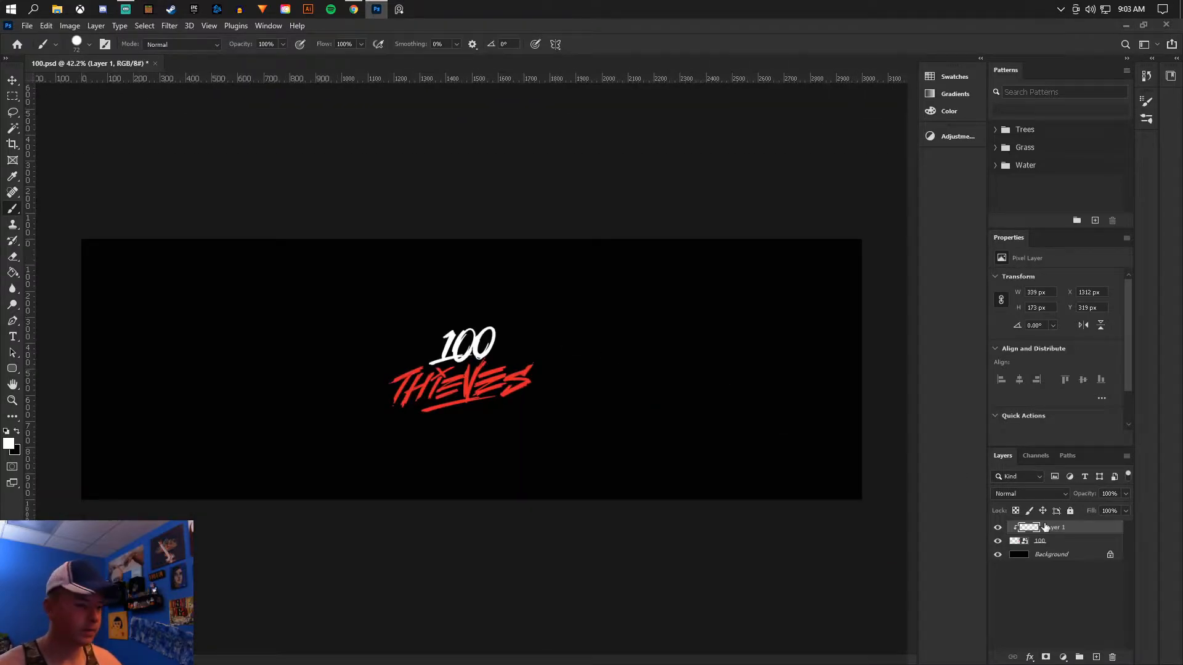
- Merge the clipped white paint layer with the logo layer and save the document as 100.psd
left_click(1076, 548, "shift")
right_click(1076, 547)
left_click(947, 507)
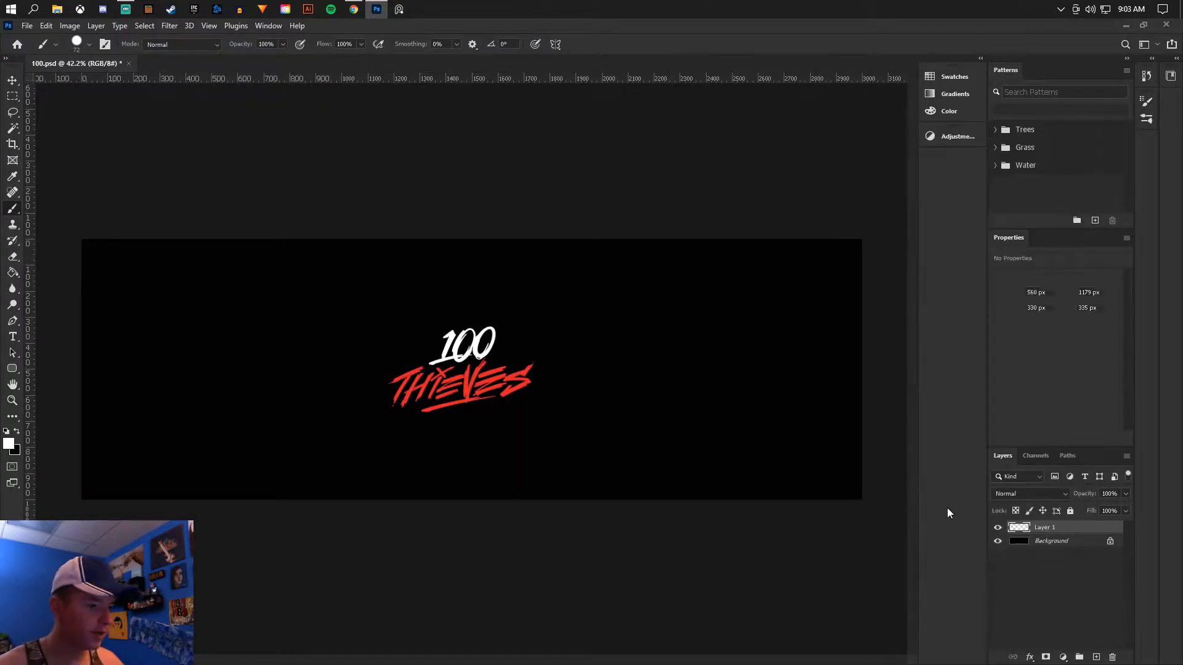
left_click(12, 81)
left_click(27, 26)
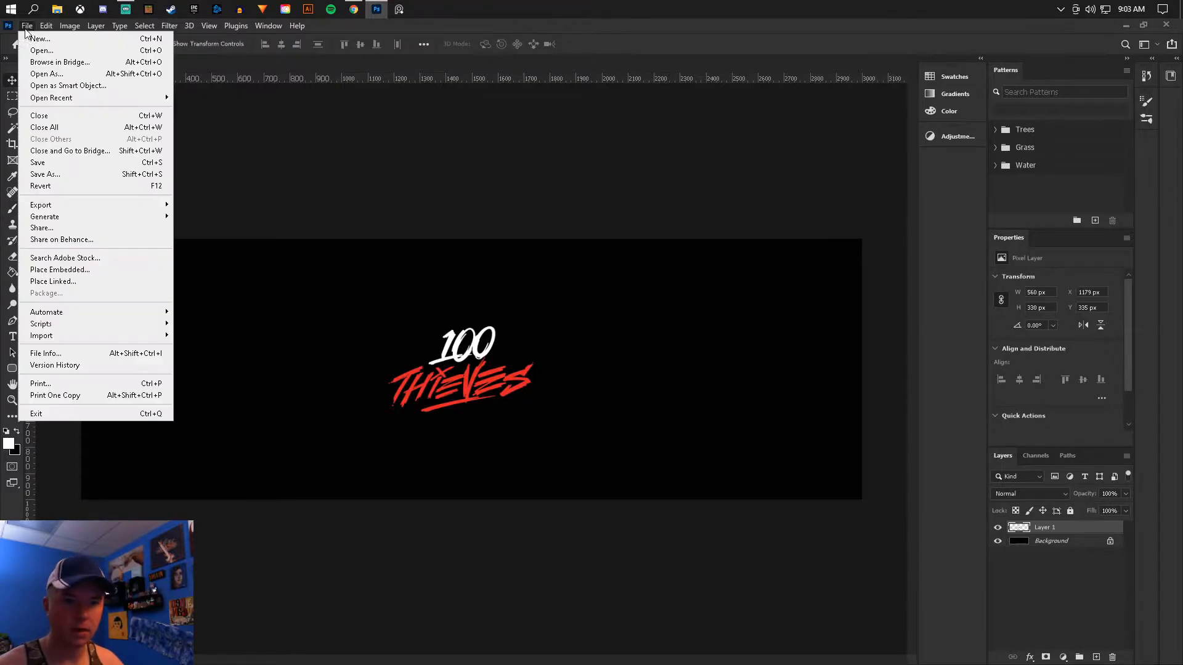
left_click(41, 174)
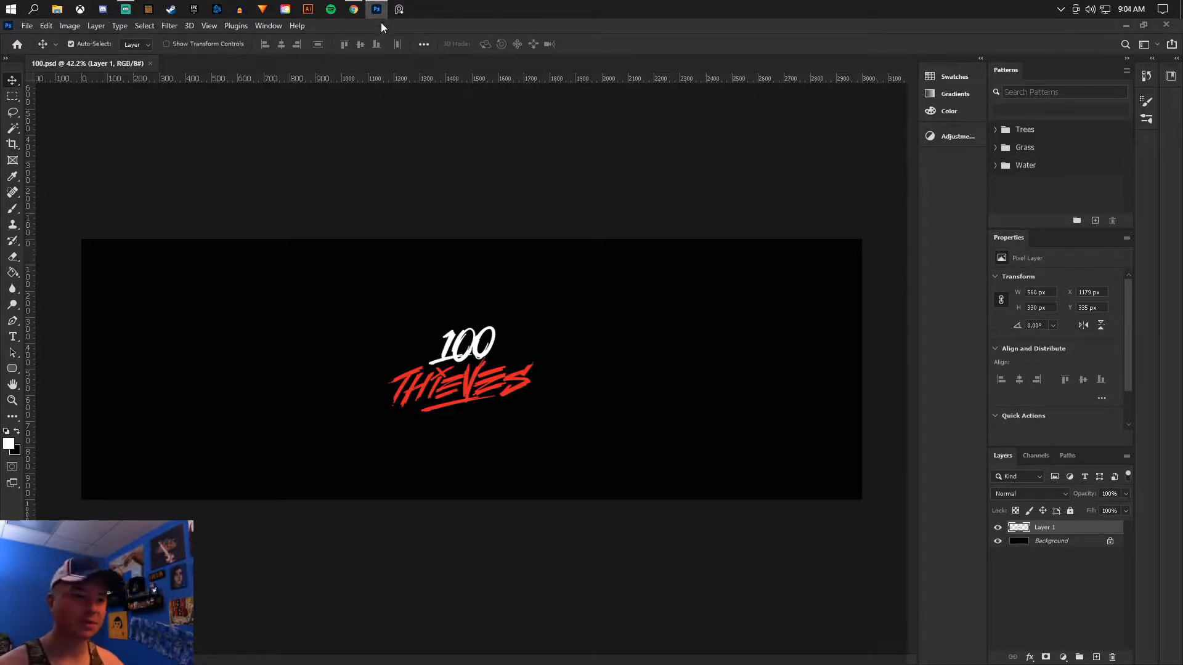
- Switch to Chrome and open the Jam Collection lookbook on the 100thieves.com site
left_click(353, 8)
scroll(419, 153, "up", 2)
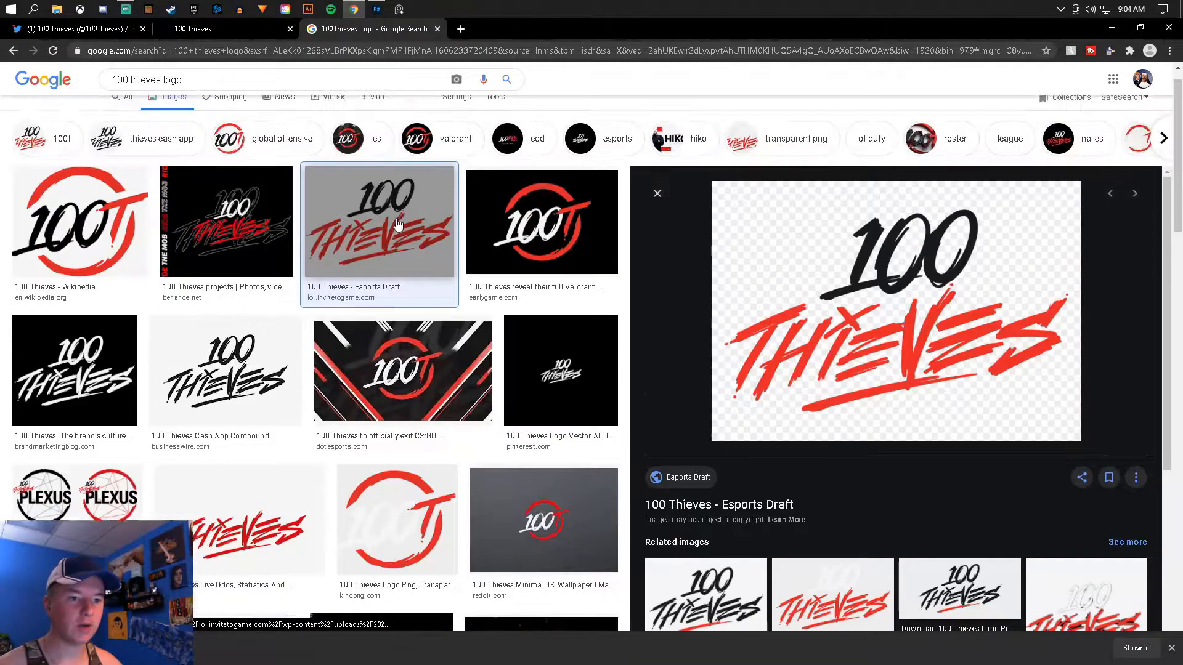
left_click(190, 28)
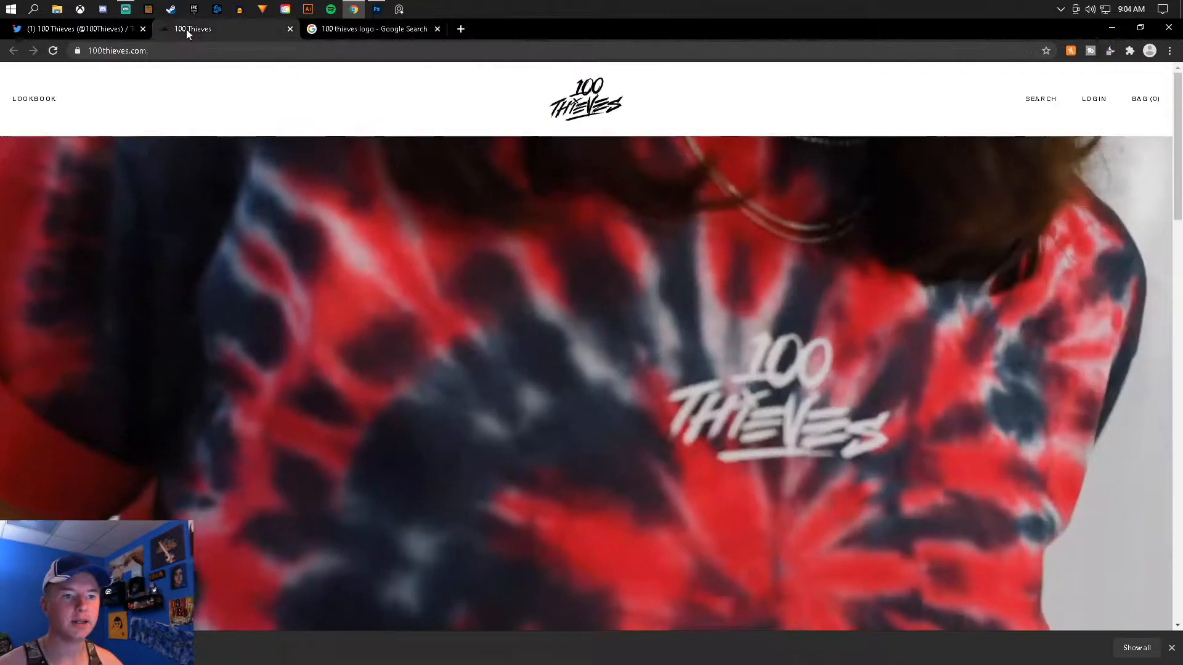
scroll(446, 187, "down", 8)
scroll(448, 208, "up", 5)
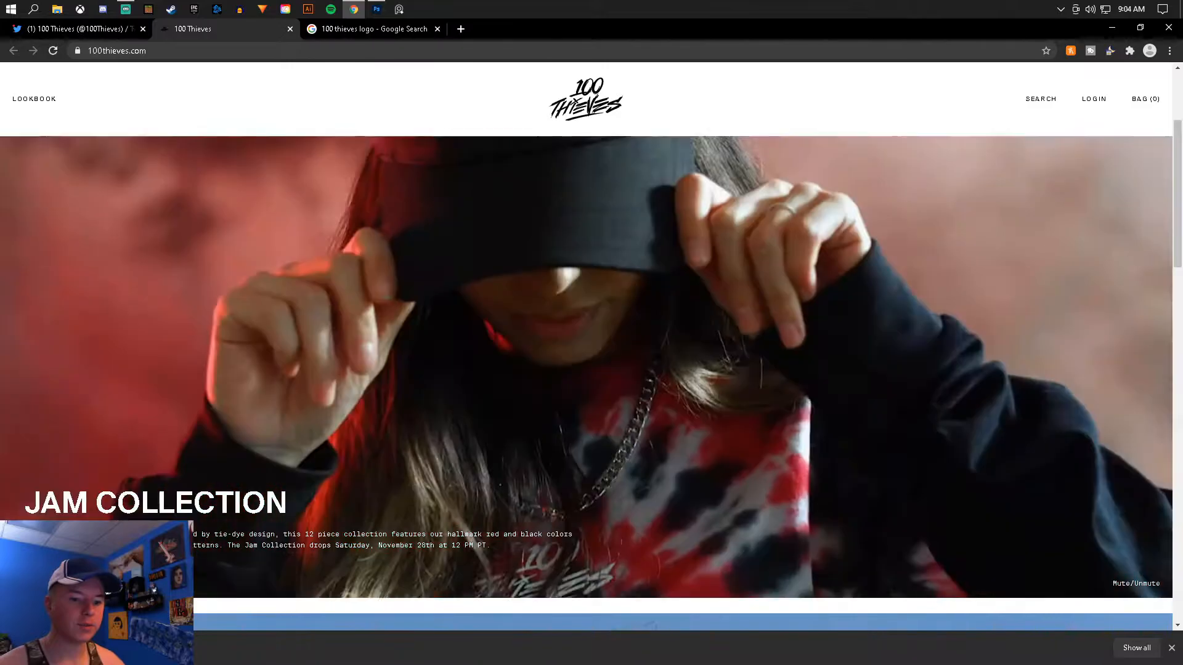
left_click(417, 388)
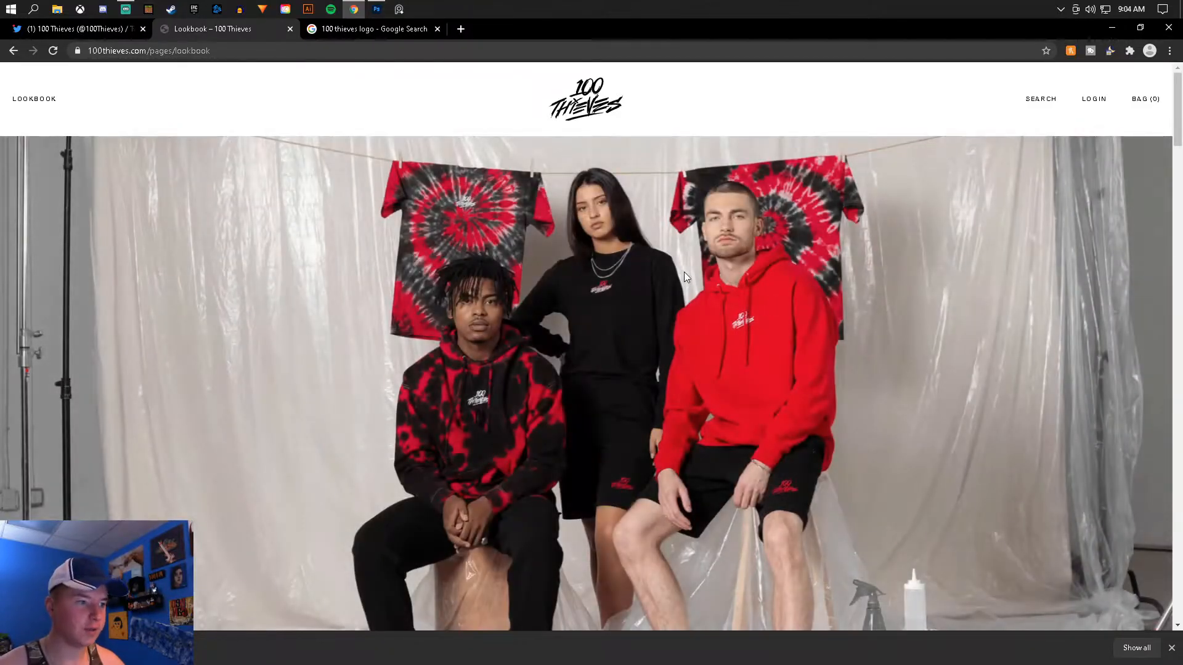
- Copy the lookbook photo of the man in a black cap and red-and-black tie-dye hoodie
scroll(685, 271, "down", 10)
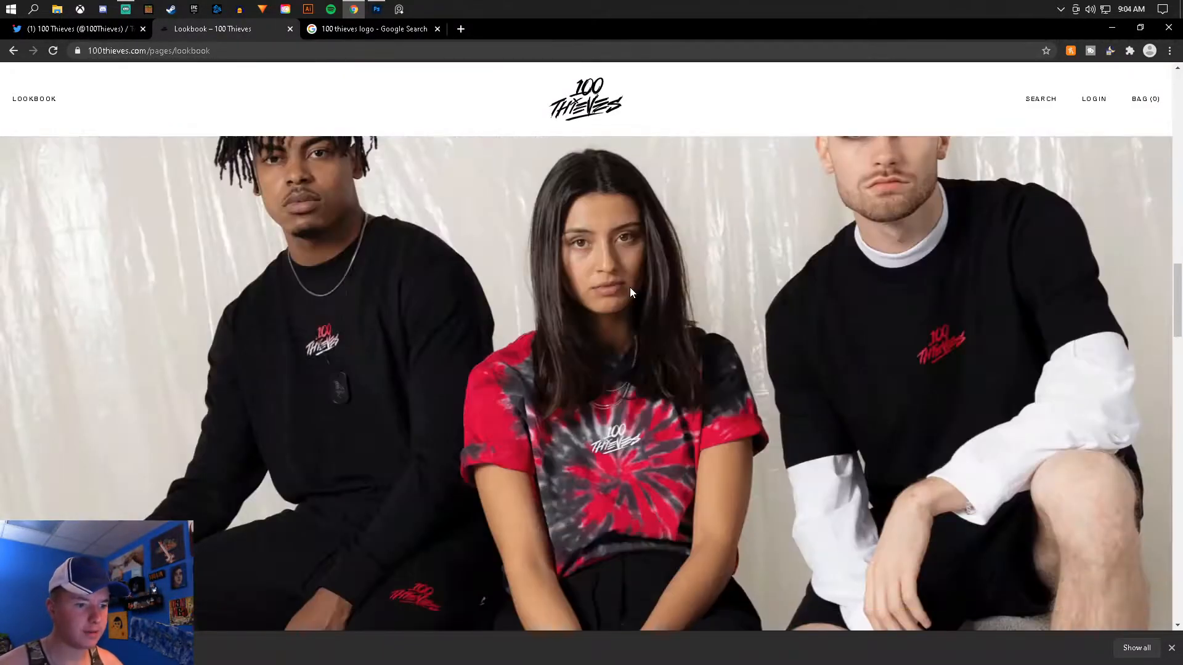
scroll(630, 289, "down", 10)
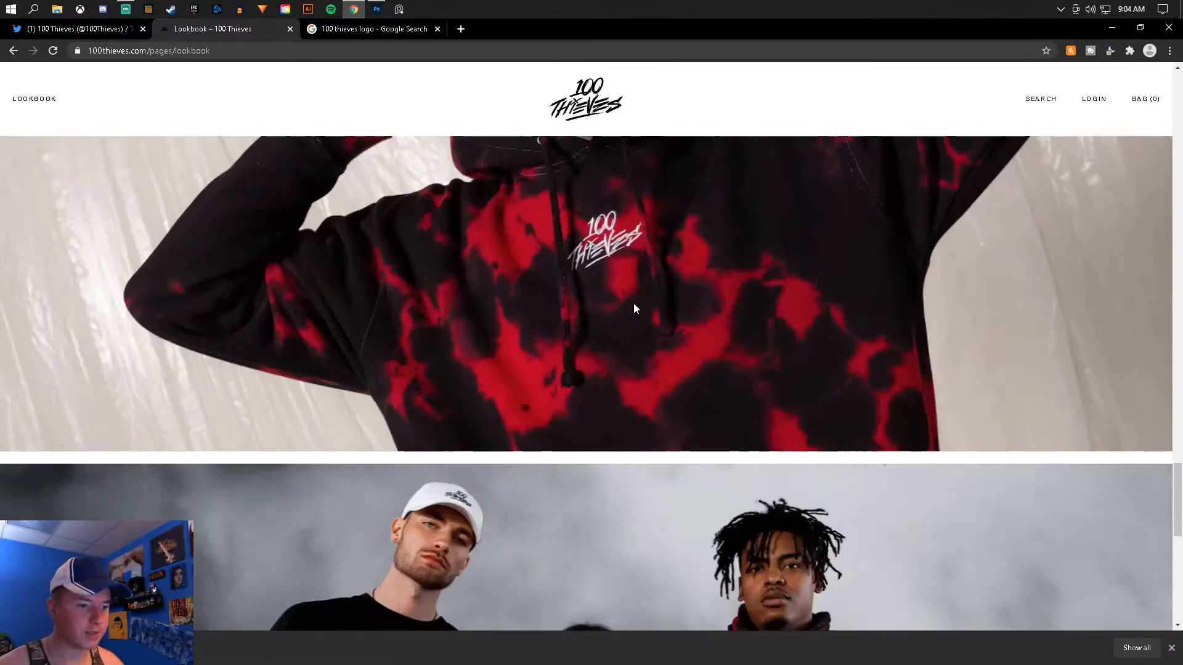
scroll(634, 308, "up", 3)
right_click(634, 306)
left_click(666, 344)
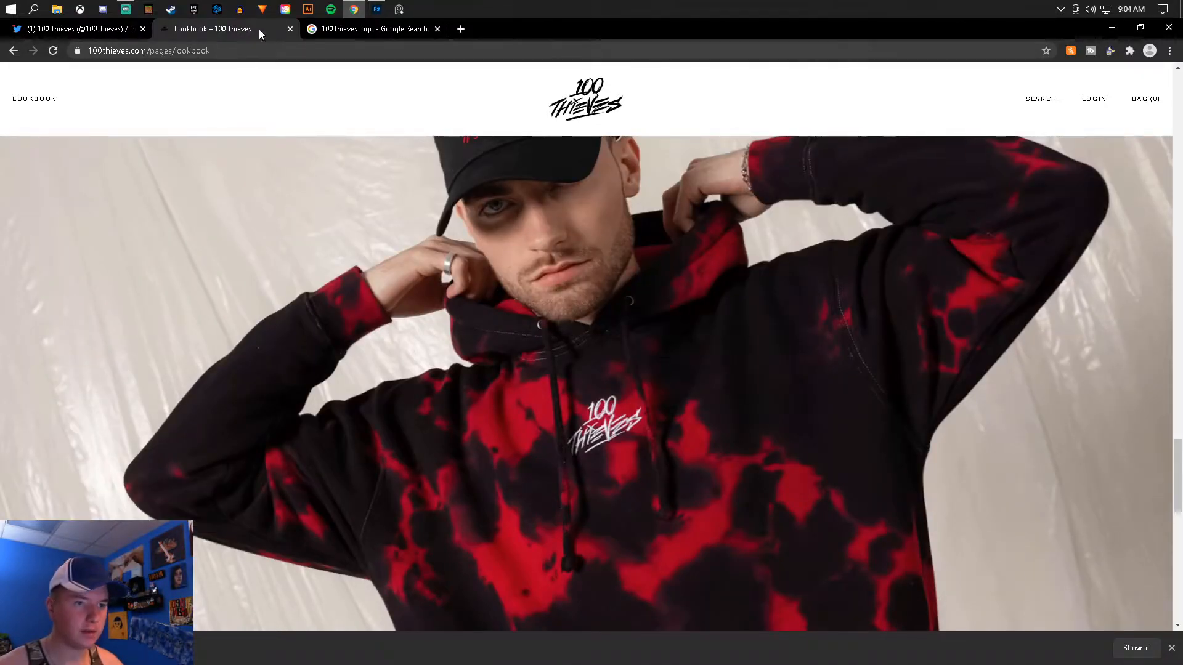
- Switch to Photoshop, unlock the Background layer, paste the hoodie photo beneath the logo and shift it right to about X 1243 px
left_click(376, 9)
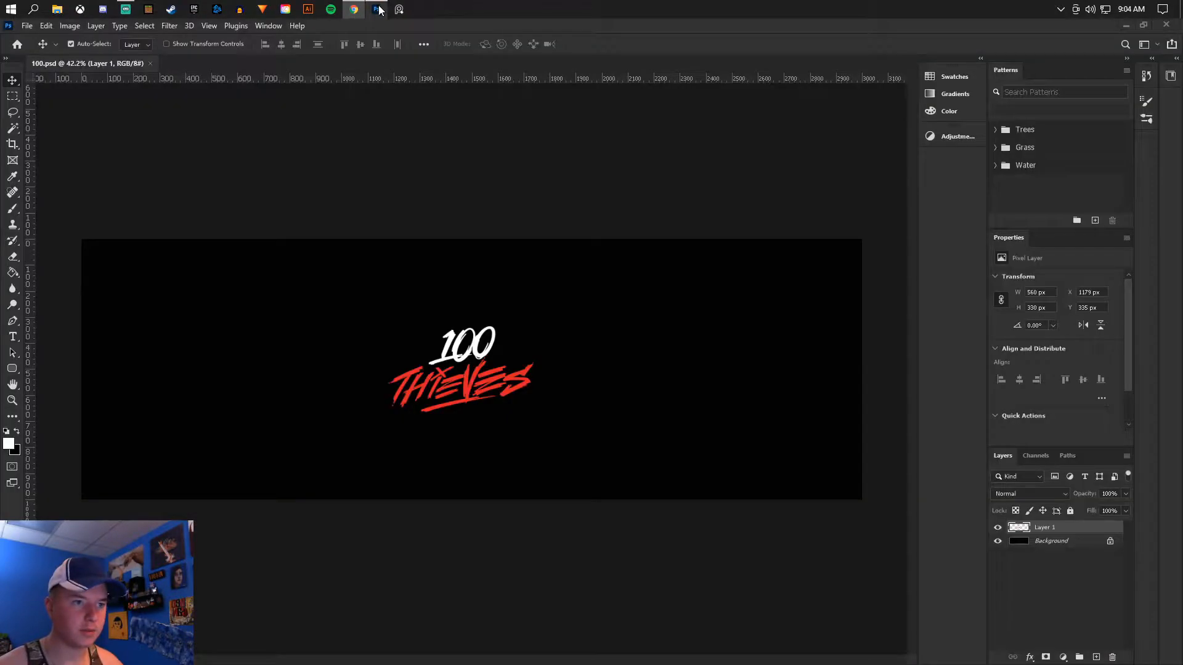
left_click(1109, 545)
key("ctrl+v")
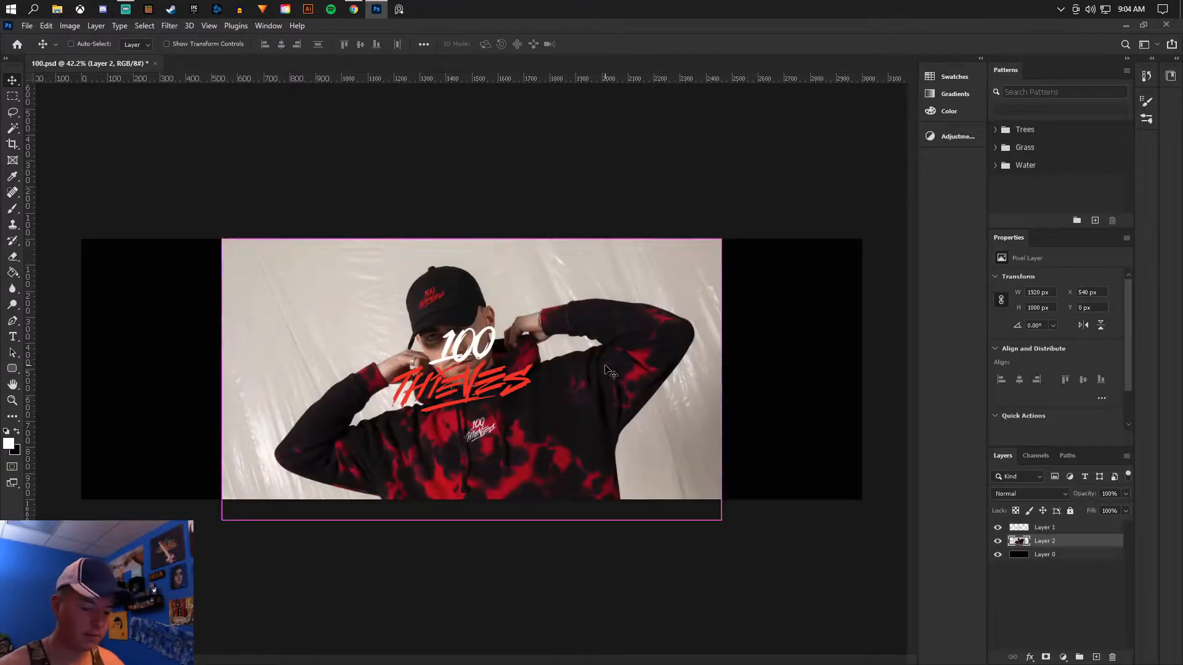
key("ctrl+t")
left_click_drag(562, 365, 742, 366)
key("Return")
- Switch to Chrome and copy the lookbook group photo of three models against the smoky grey backdrop
left_click(354, 9)
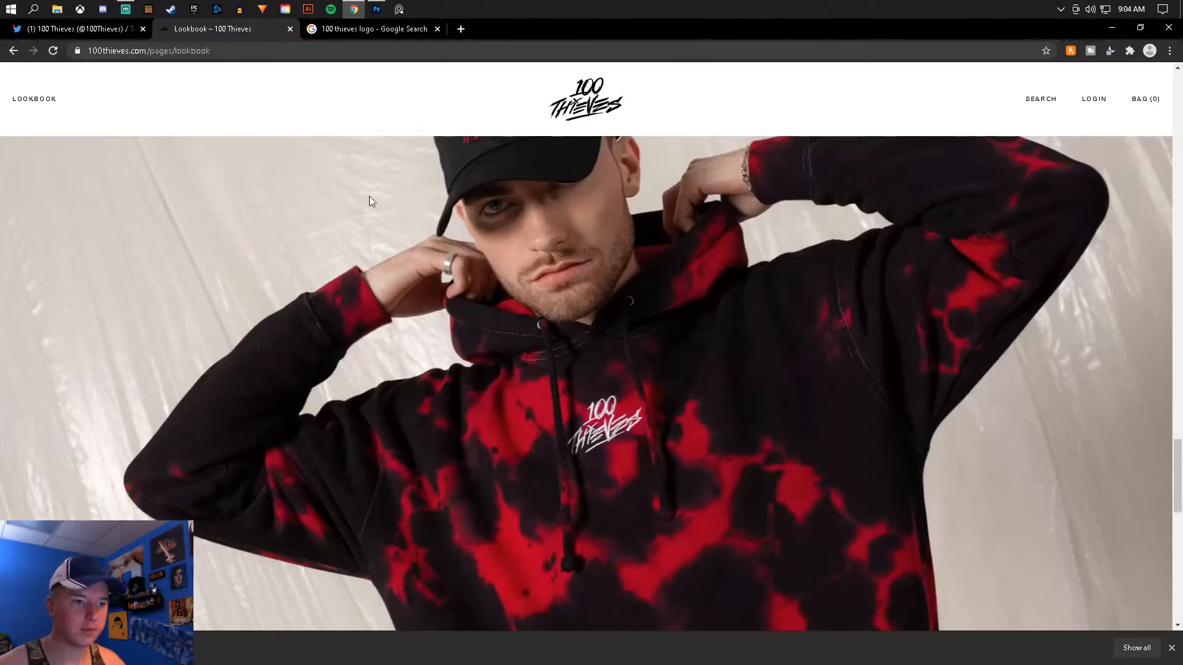
scroll(397, 287, "down", 10)
scroll(400, 285, "up", 4)
right_click(465, 300)
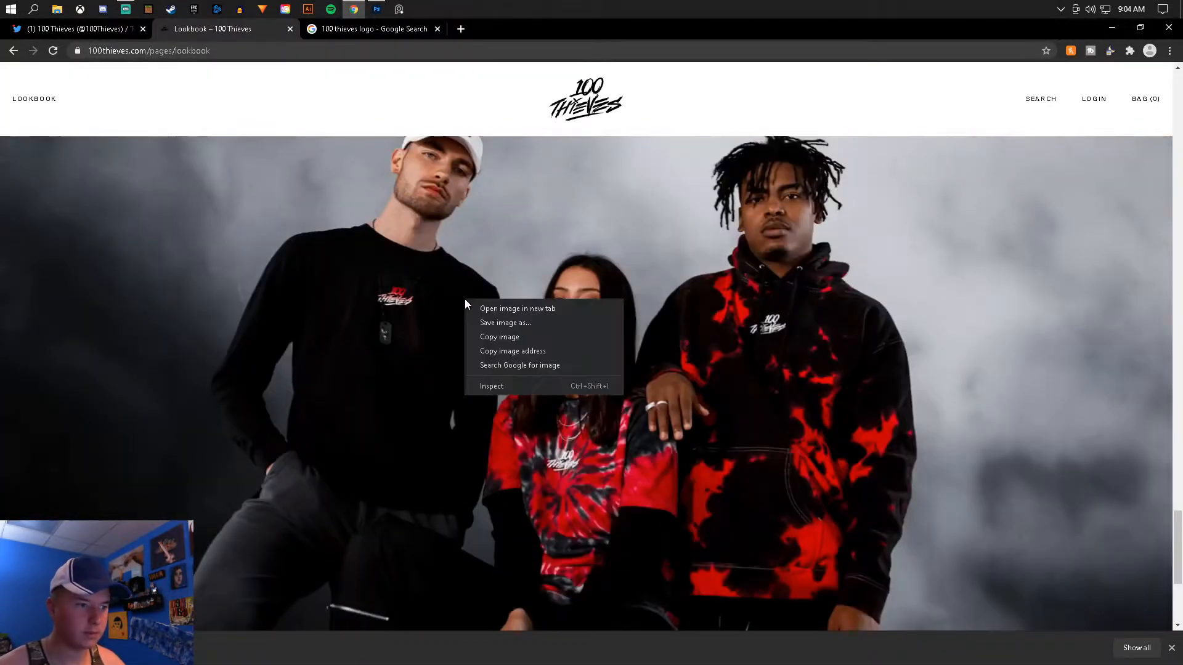
left_click(487, 338)
- Switch to Photoshop, paste the group photo beneath the logo, rotate it about 4° and move it to the banner's left end
left_click(376, 9)
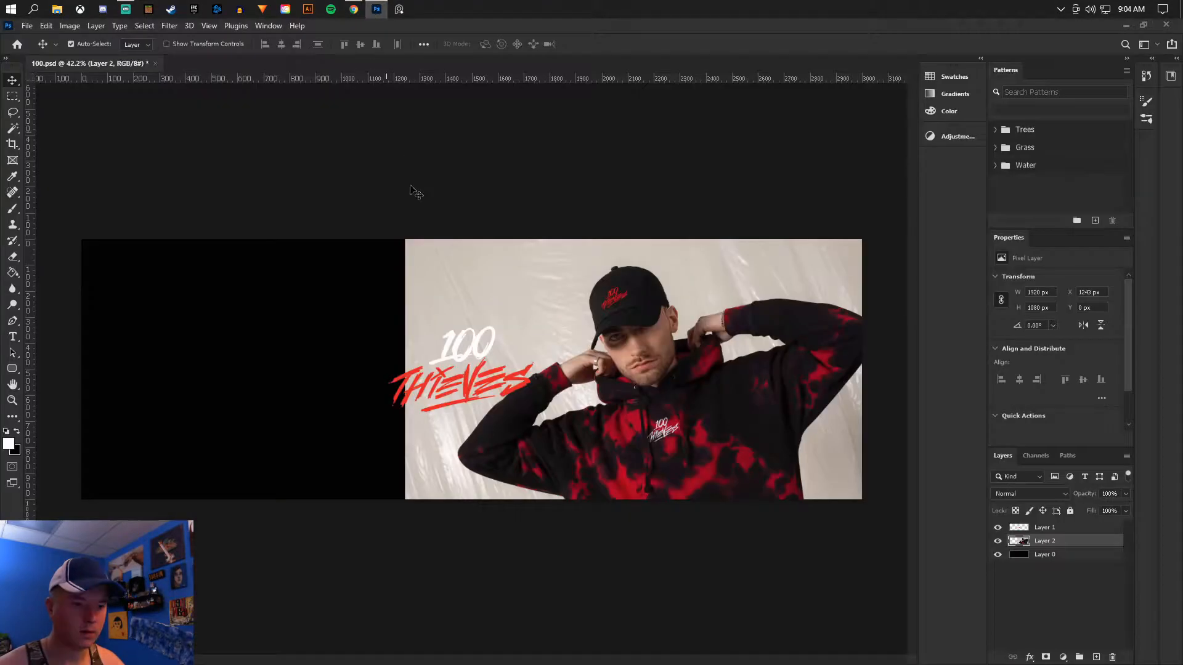
key("ctrl+v")
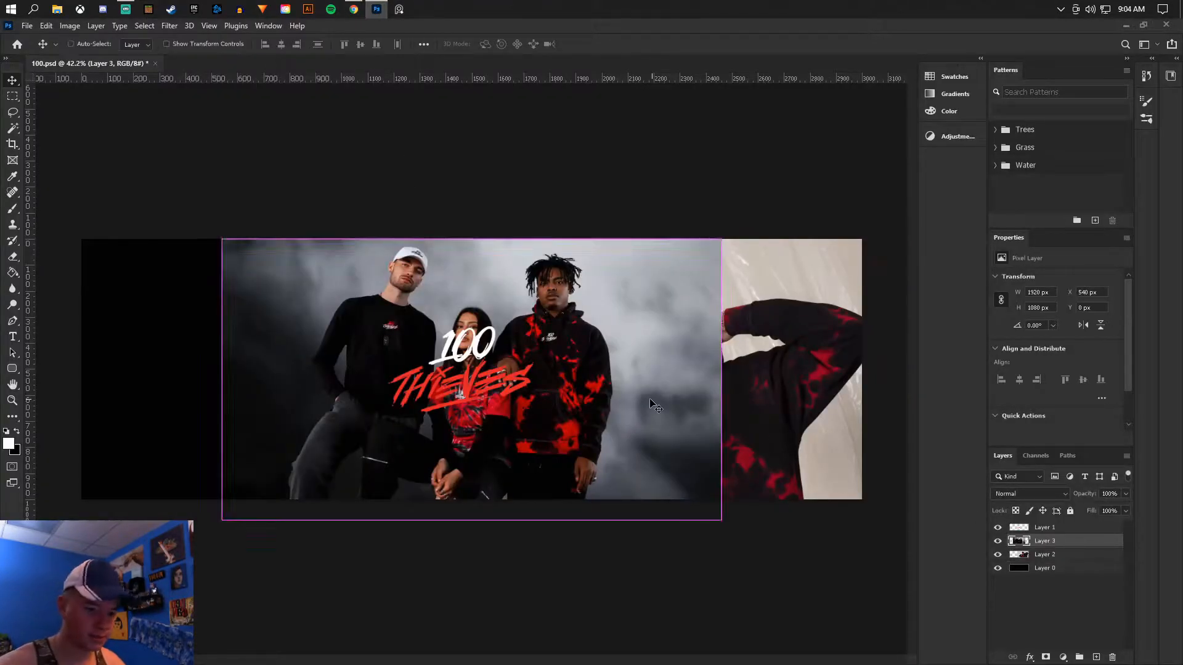
key("ctrl+t")
left_click_drag(577, 337, 373, 353)
left_click_drag(380, 213, 414, 198)
left_click_drag(404, 380, 371, 357)
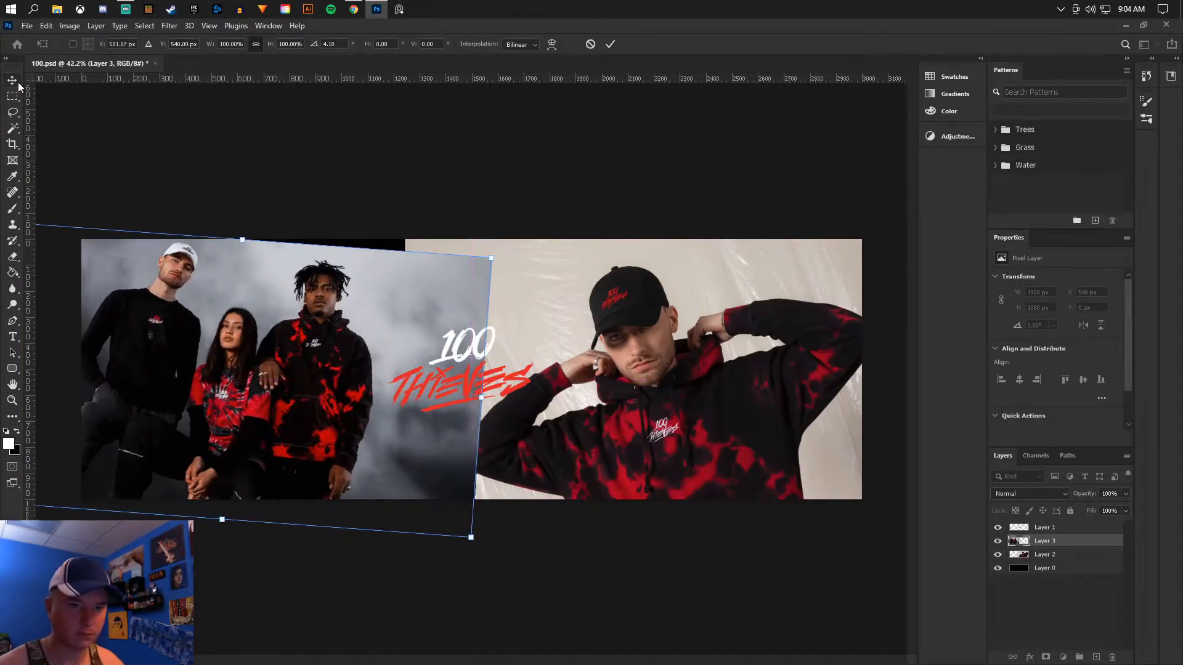
key("Return")
- Switch to Chrome and copy the lookbook photo of the man seen from behind in a black 100 Thieves T-shirt
left_click(354, 9)
scroll(471, 353, "up", 10)
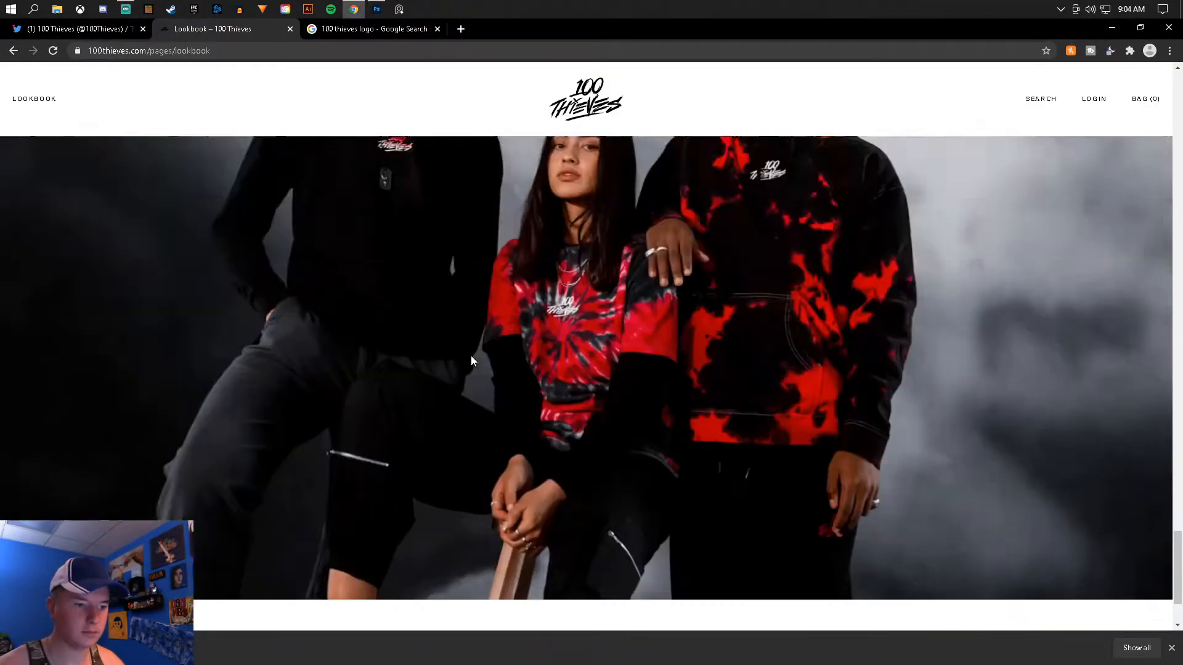
scroll(474, 360, "up", 5)
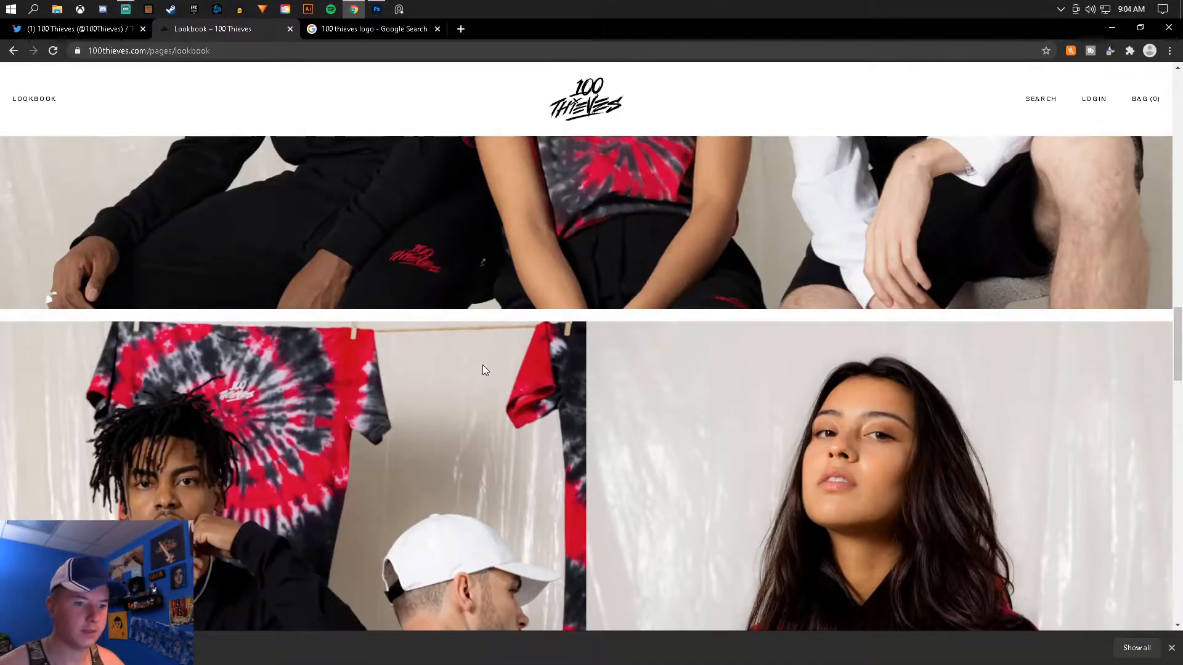
scroll(482, 367, "up", 10)
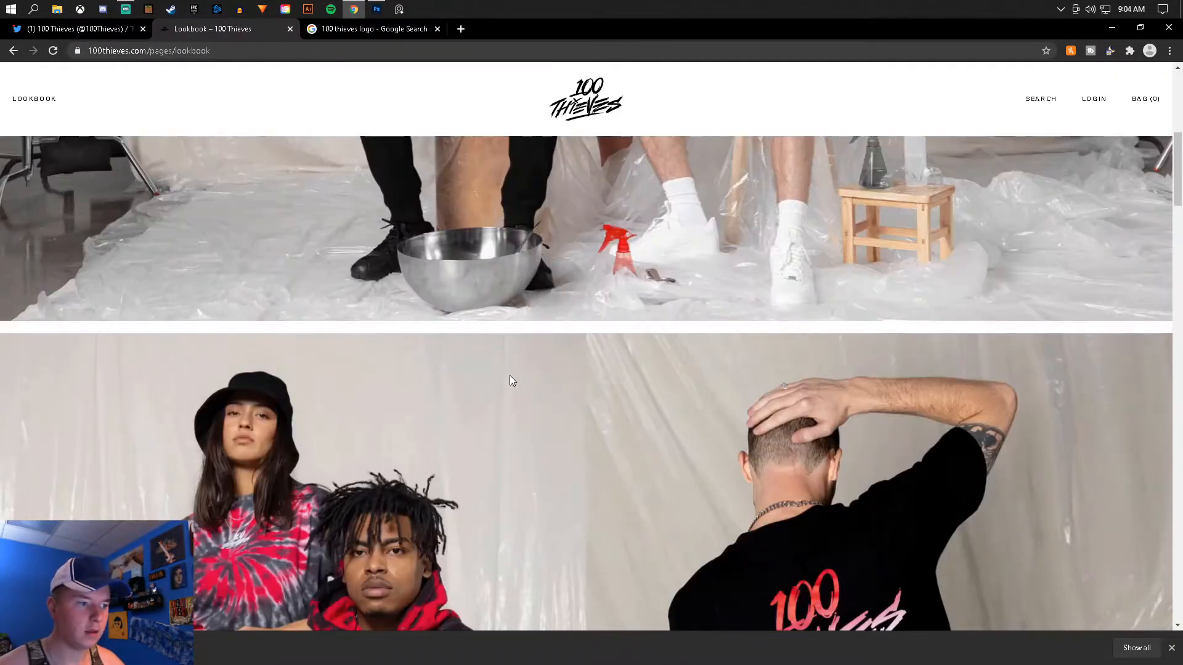
scroll(508, 377, "down", 5)
right_click(855, 334)
left_click(890, 372)
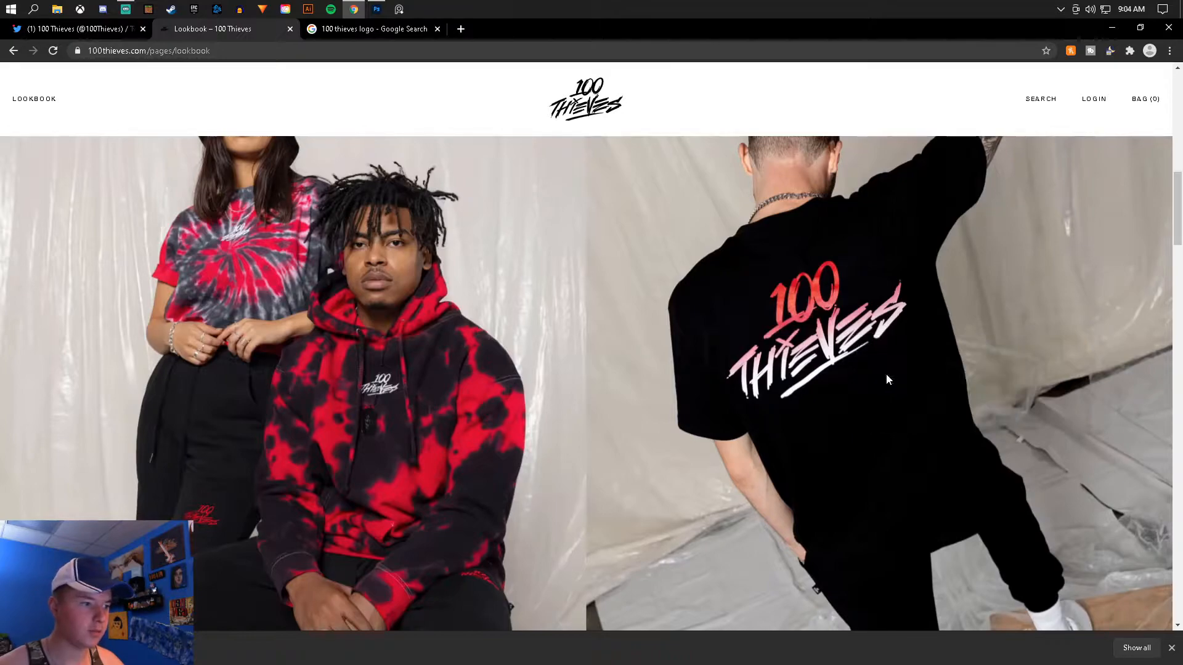
- Switch to Photoshop, paste the black T-shirt photo, enlarge it and place it over the left half of the banner
left_click(376, 9)
left_click_drag(628, 394, 683, 409)
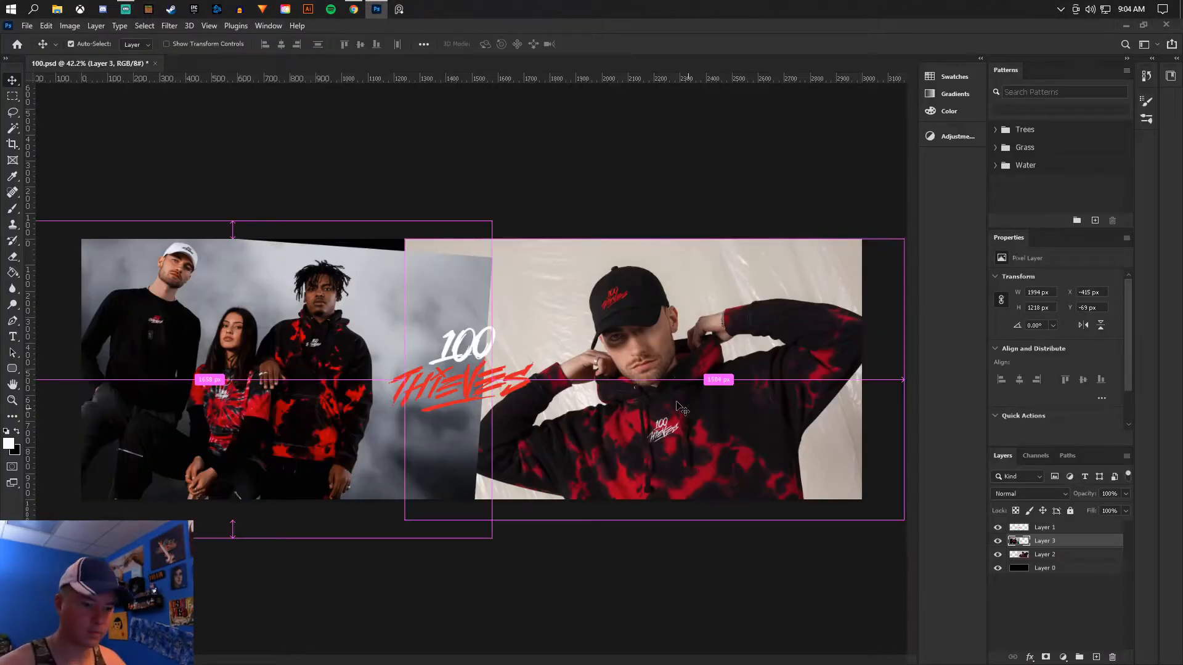
key("ctrl+v")
key("ctrl+t")
left_click_drag(592, 367, 612, 390)
left_click_drag(676, 279, 831, 145)
left_click_drag(713, 292, 376, 301)
key("Return")
- Select the backdrop around the man in the black T-shirt with the Magic Wand, adding the floor areas beside him
left_click(12, 128)
scroll(248, 350, "up", 2)
left_click(176, 332)
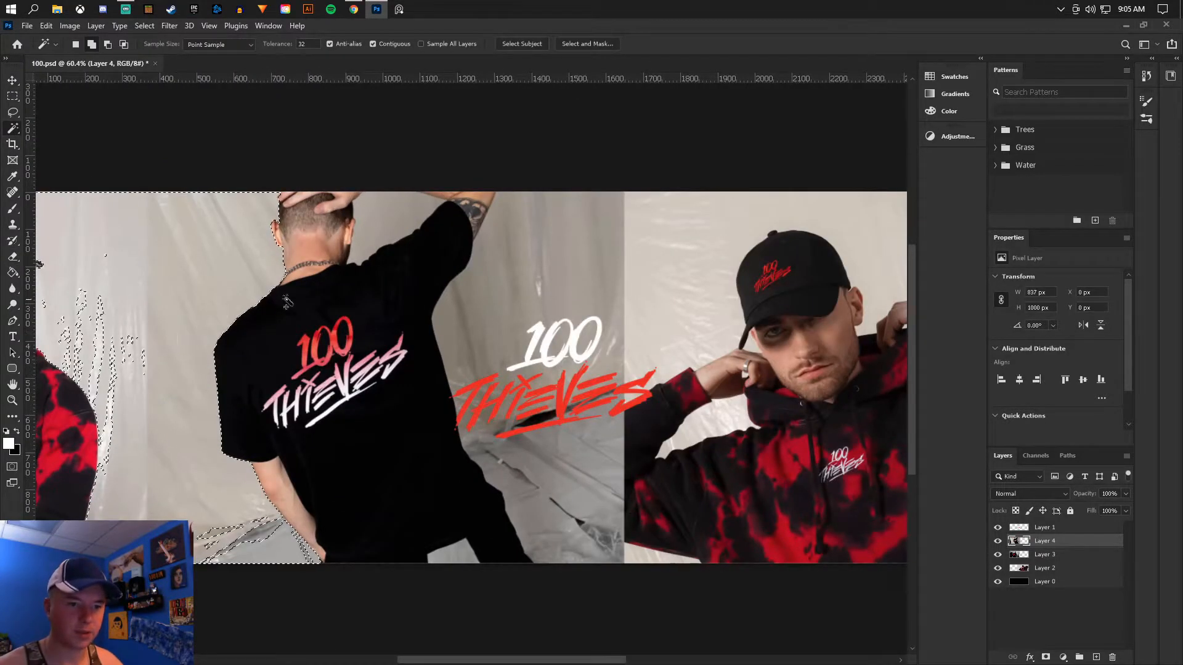
left_click(549, 444)
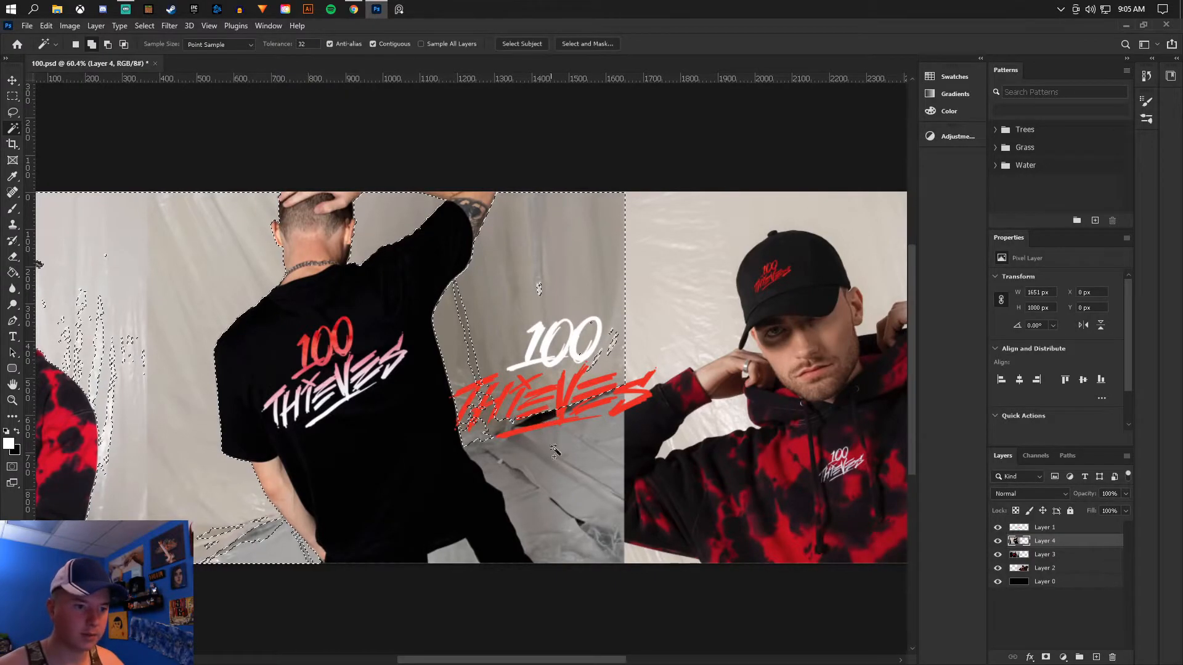
left_click(521, 476)
left_click(512, 440)
left_click(519, 432)
left_click(265, 544)
left_click(263, 532)
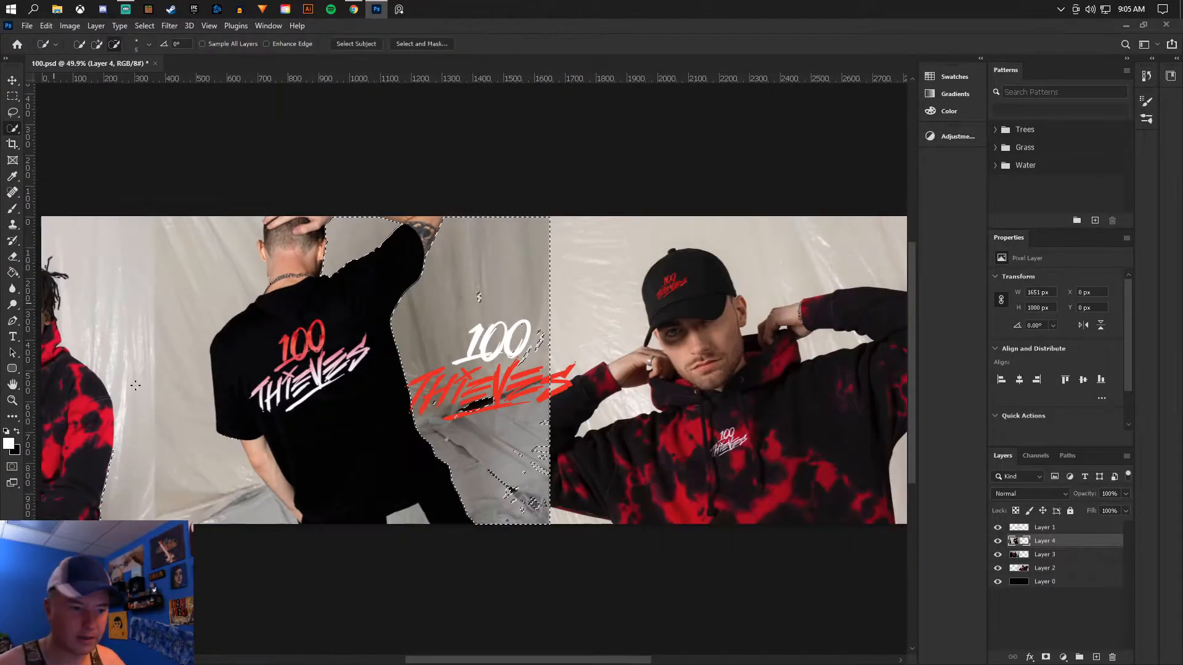
- Refine the backdrop selection along the man's shirt, arms and the gap between his legs with the Quick Selection tool
left_click_drag(522, 259, 515, 333)
left_click_drag(515, 418, 491, 440)
scroll(326, 405, "up", 2)
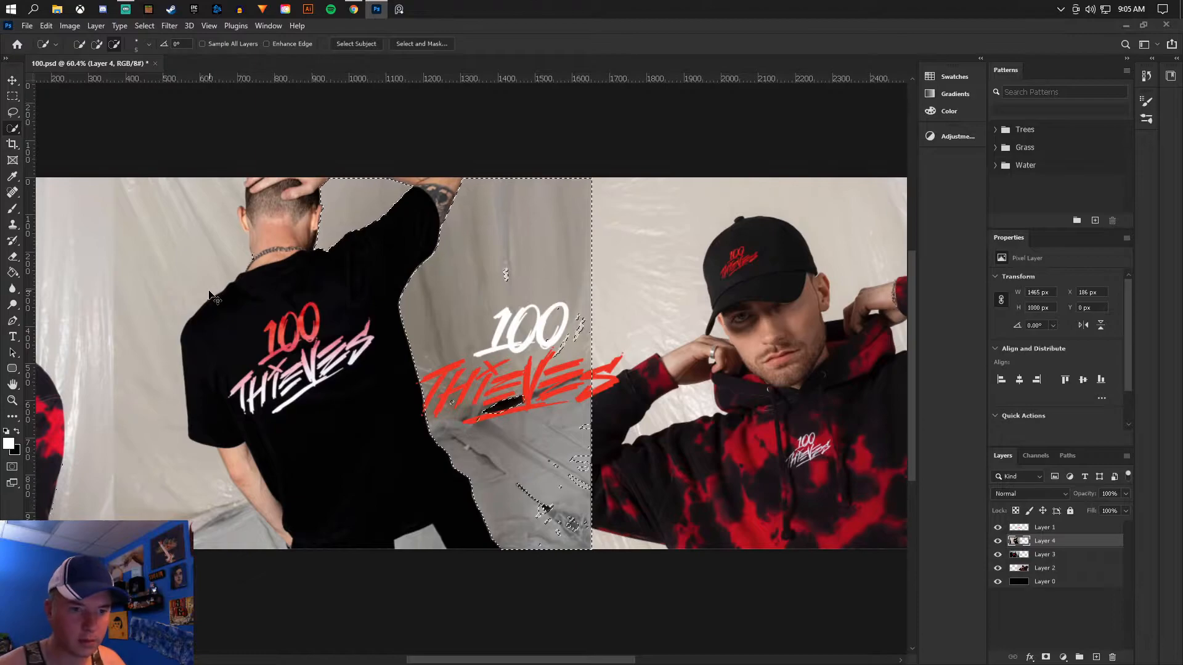
scroll(251, 439, "down", 4)
scroll(364, 394, "up", 5)
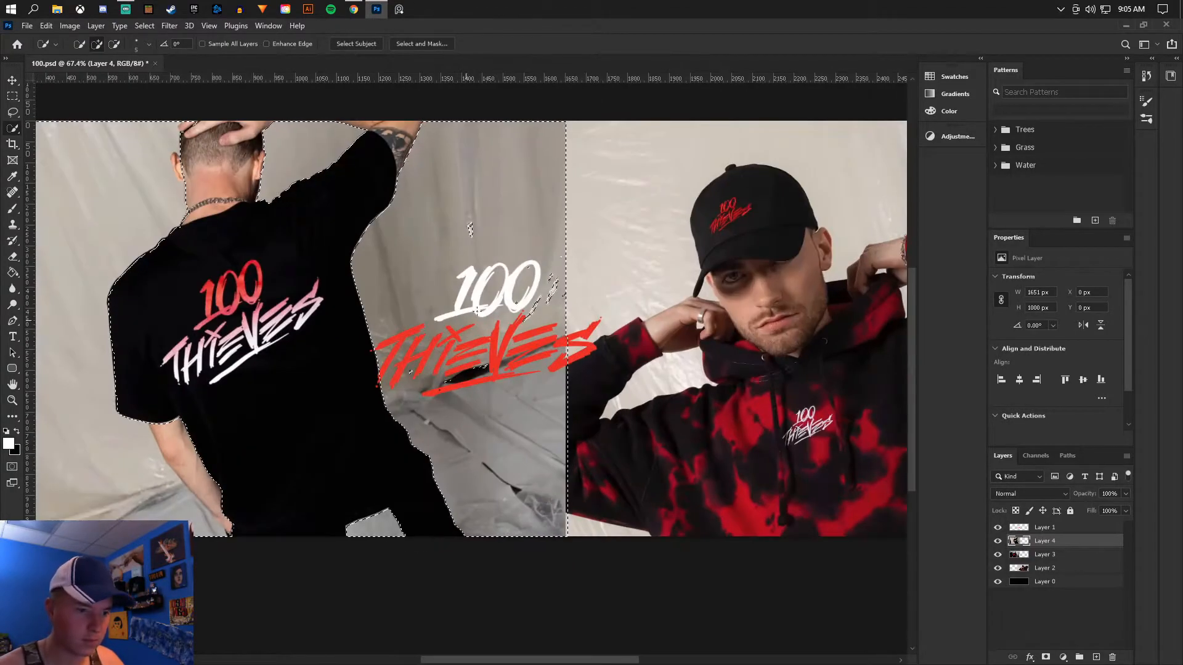
scroll(365, 390, "down", 1)
scroll(364, 390, "down", 1)
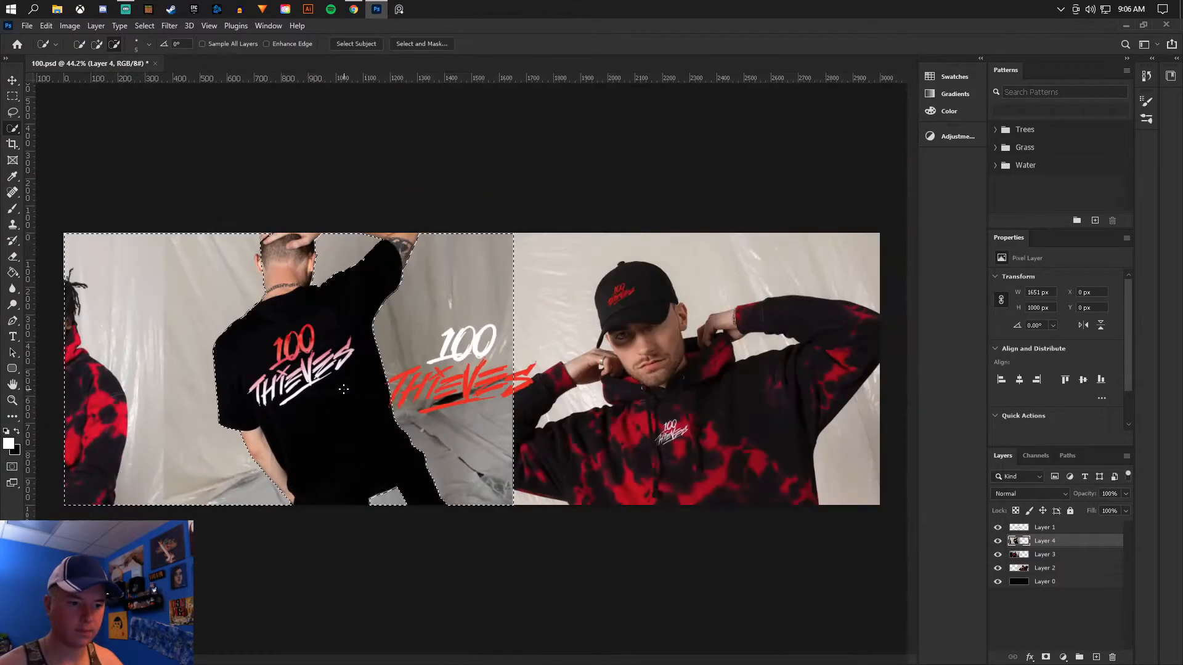
scroll(342, 387, "up", 2)
scroll(217, 336, "down", 1)
- Hide Layer 3 and Layer 2, and erase the selected backdrop around the man in the black T-shirt on Layer 4
left_click(12, 257)
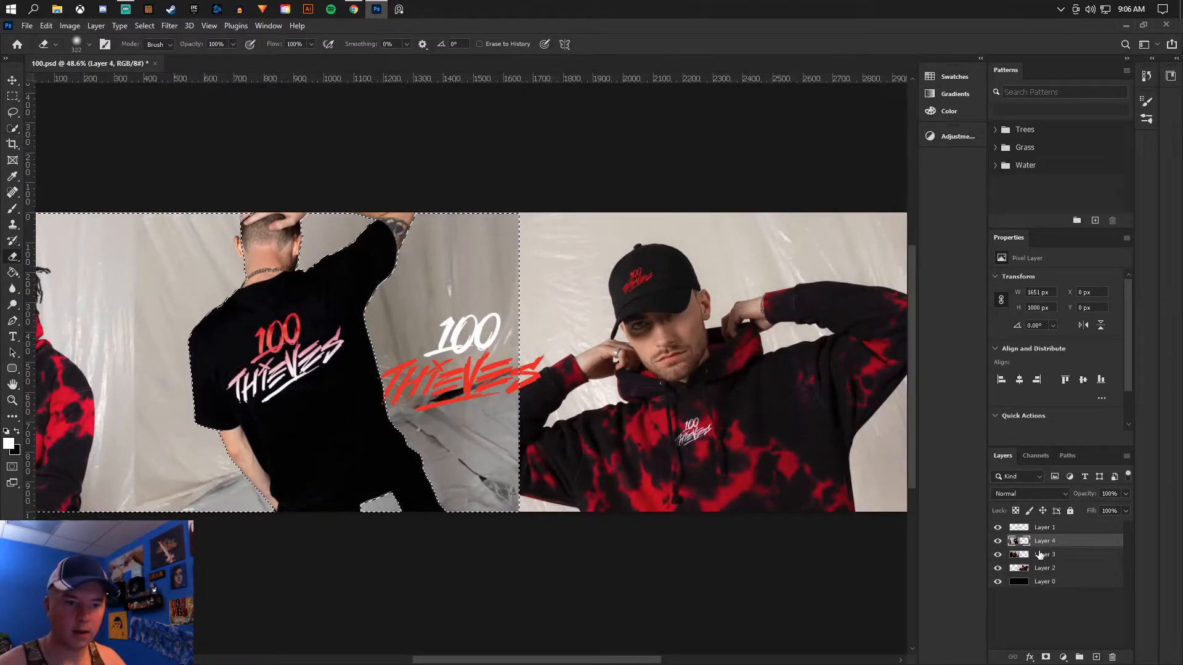
left_click(997, 568)
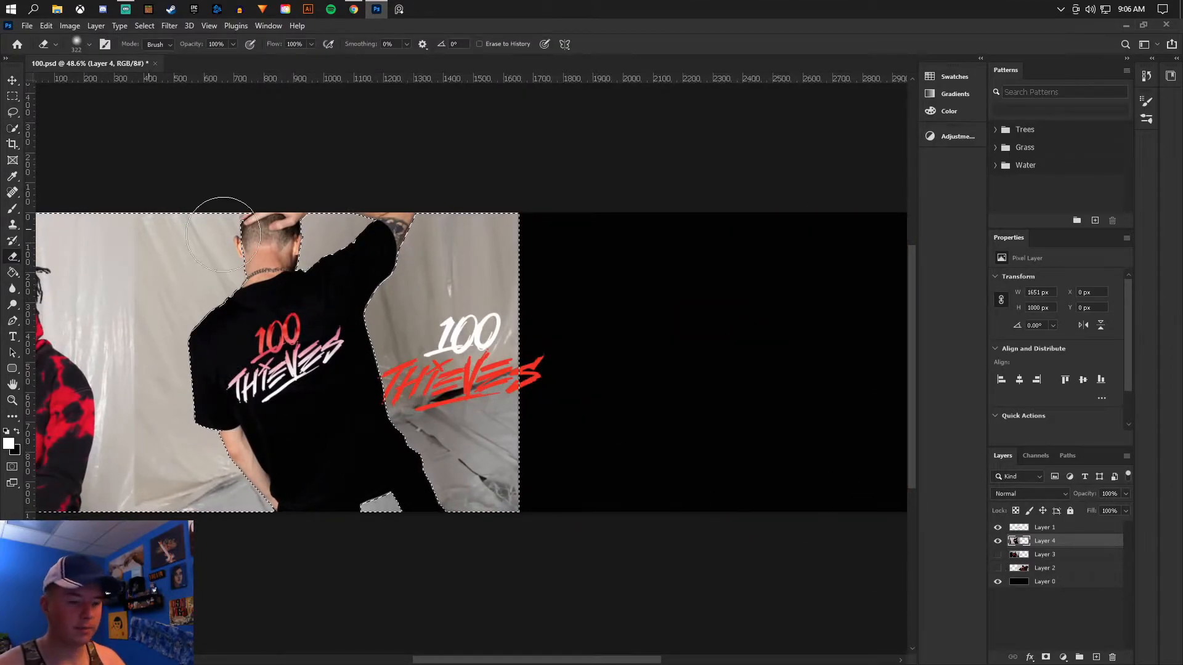
scroll(463, 255, "down", 1)
mouse_move(470, 253)
left_mouse_down()
mouse_move(298, 244)
mouse_move(427, 251)
mouse_move(462, 285)
mouse_move(592, 335)
mouse_move(550, 325)
mouse_move(331, 387)
mouse_move(320, 424)
mouse_move(255, 449)
mouse_move(238, 487)
mouse_move(325, 507)
left_mouse_up()
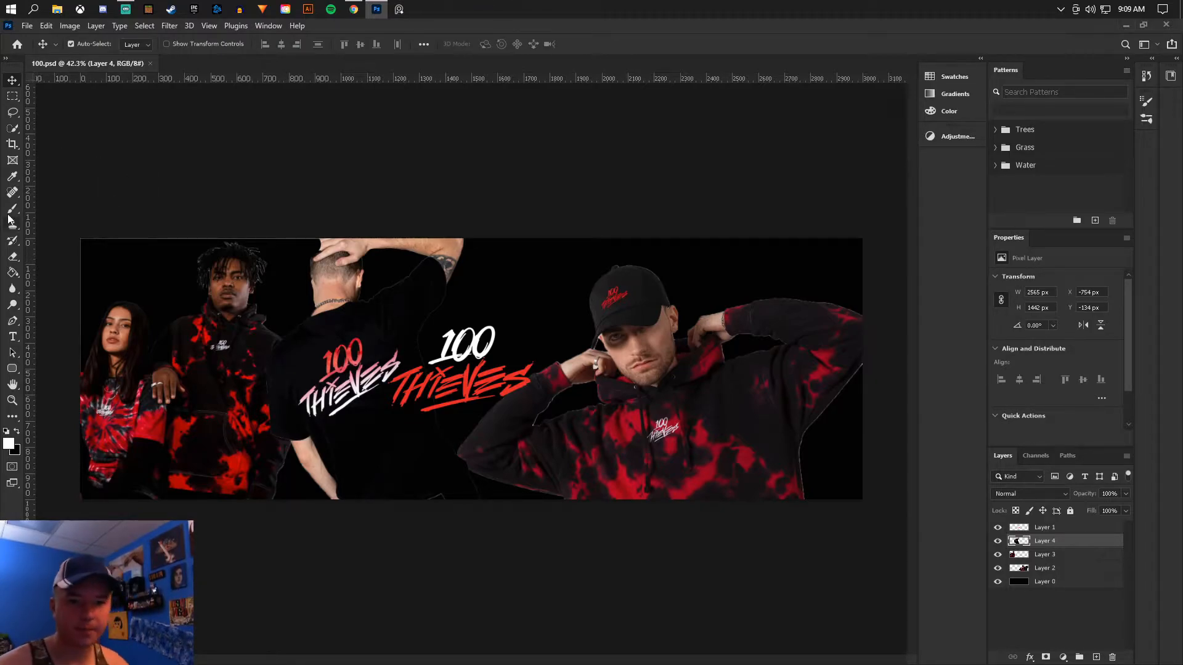
scroll(690, 434, "up", 5)
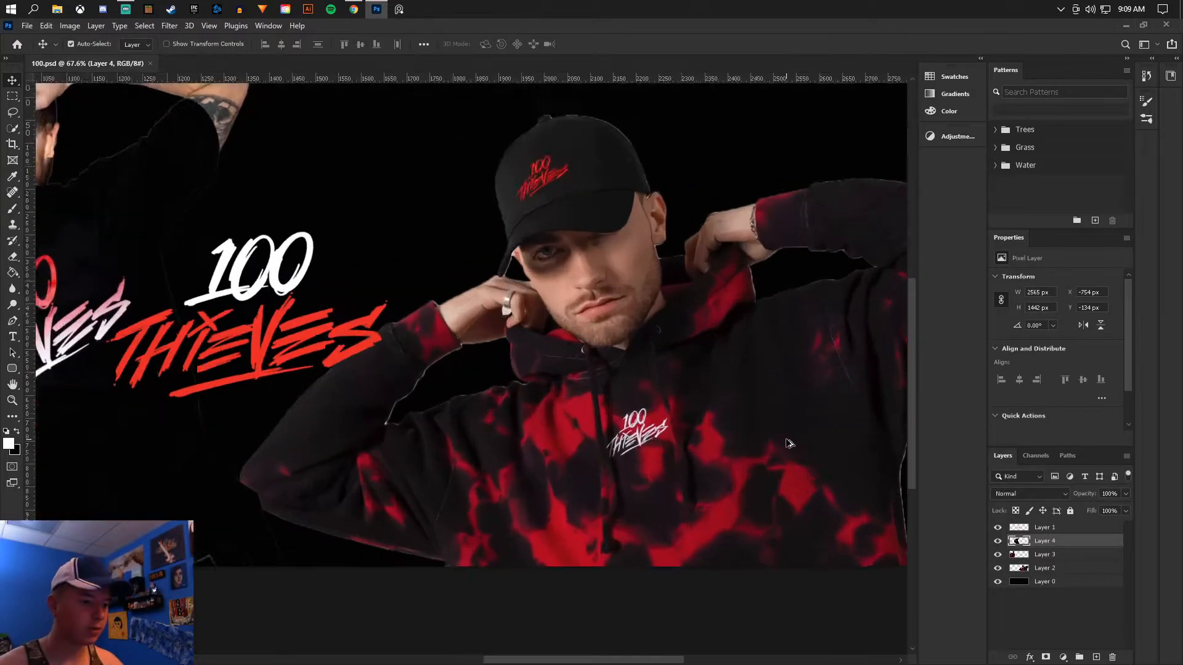
scroll(696, 394, "down", 3)
key("ctrl+plus")
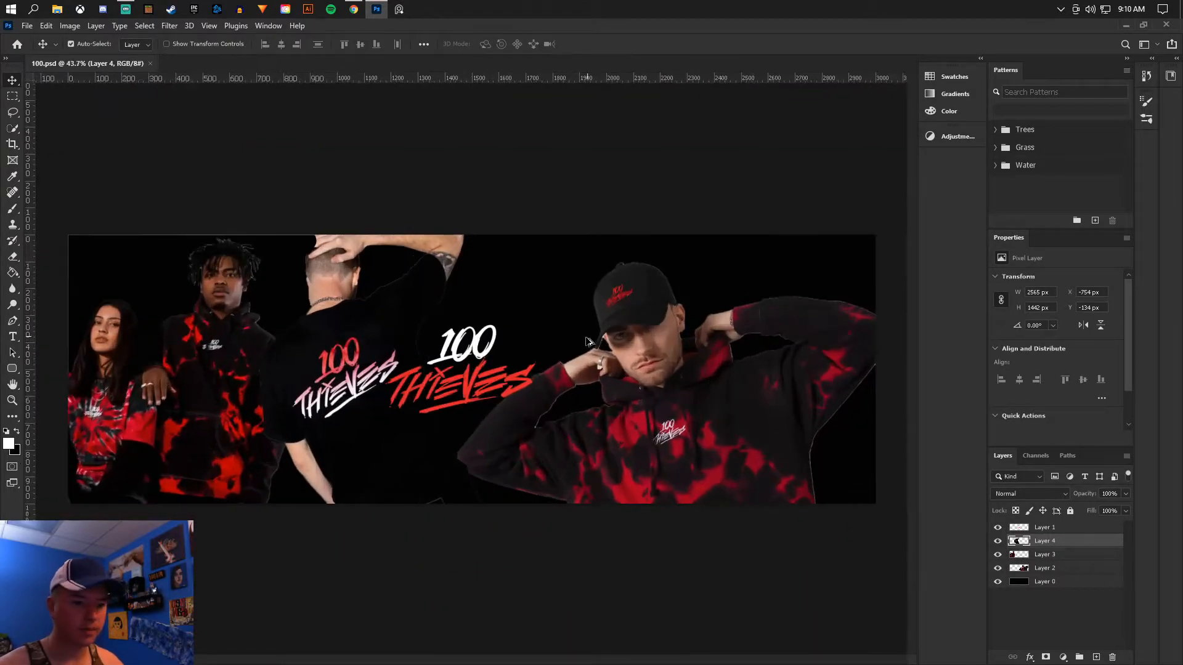
- Switch to Chrome and copy the lookbook's opening photo of three models beneath hanging tie-dye shirts
left_click(354, 9)
scroll(456, 245, "up", 10)
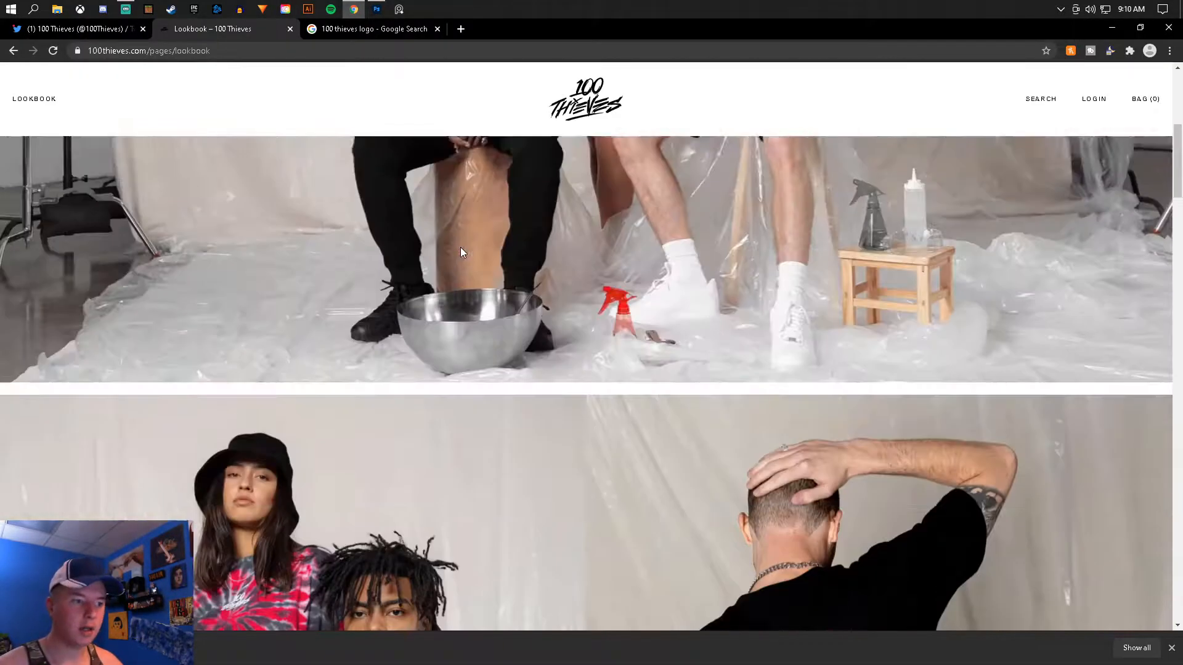
right_click(490, 437)
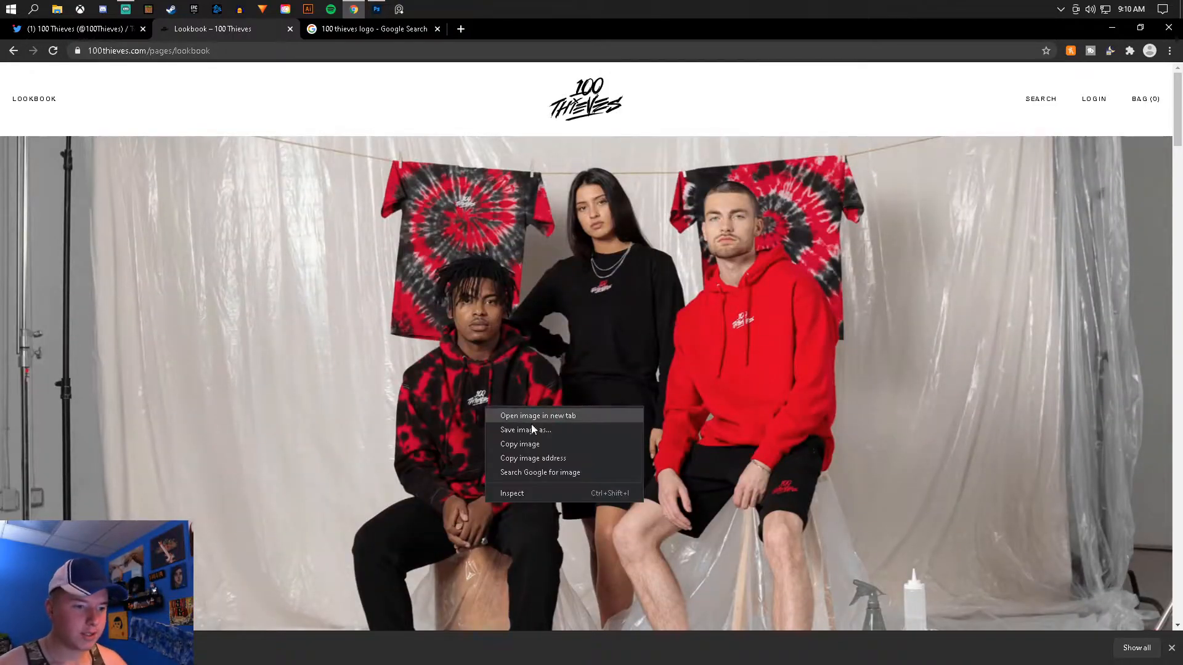
left_click(528, 446)
- Switch to Photoshop, paste the three-model photo and enlarge it to 526.37% so the tie-dye hoodie fills the banner's left half
left_click(380, 11)
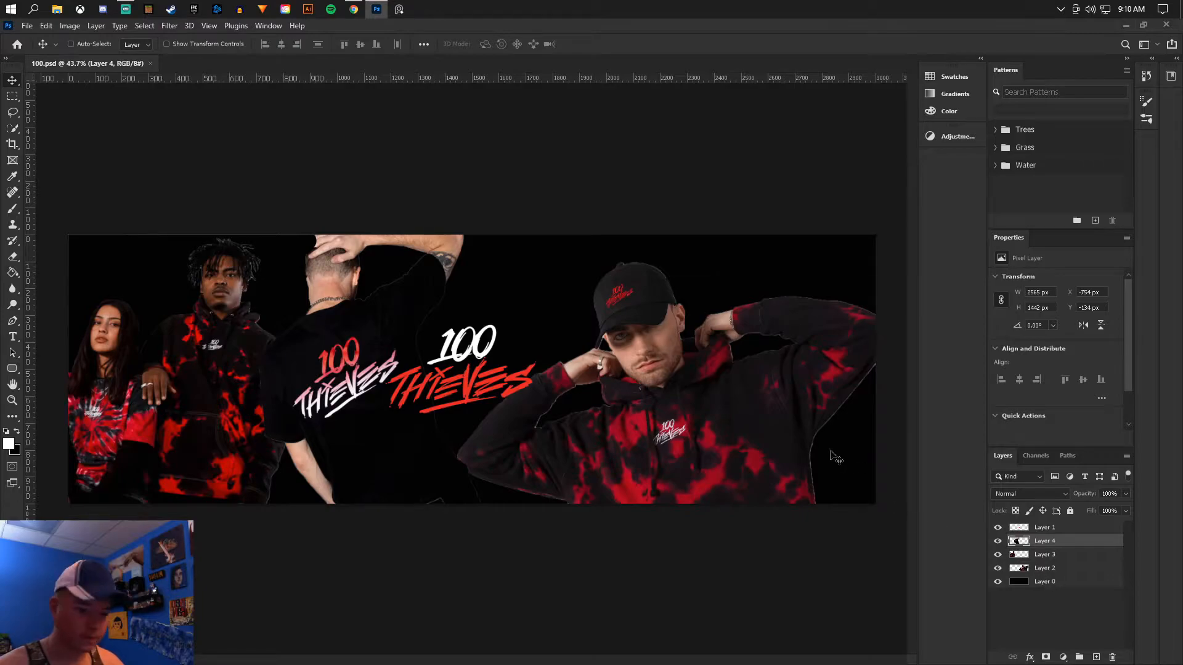
key("ctrl+v")
key("ctrl+t")
scroll(526, 330, "down", 5)
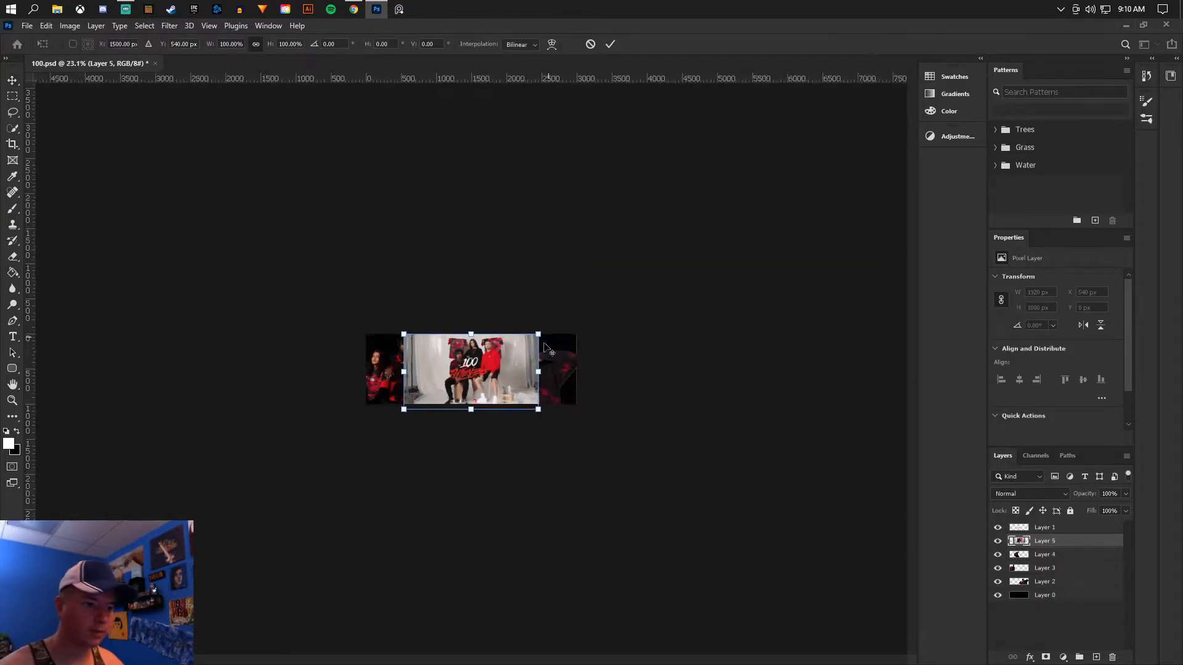
mouse_move(534, 334)
left_mouse_down()
mouse_move(995, 73)
mouse_move(546, 320)
mouse_move(557, 348)
mouse_move(539, 346)
left_mouse_up()
scroll(540, 346, "up", 5)
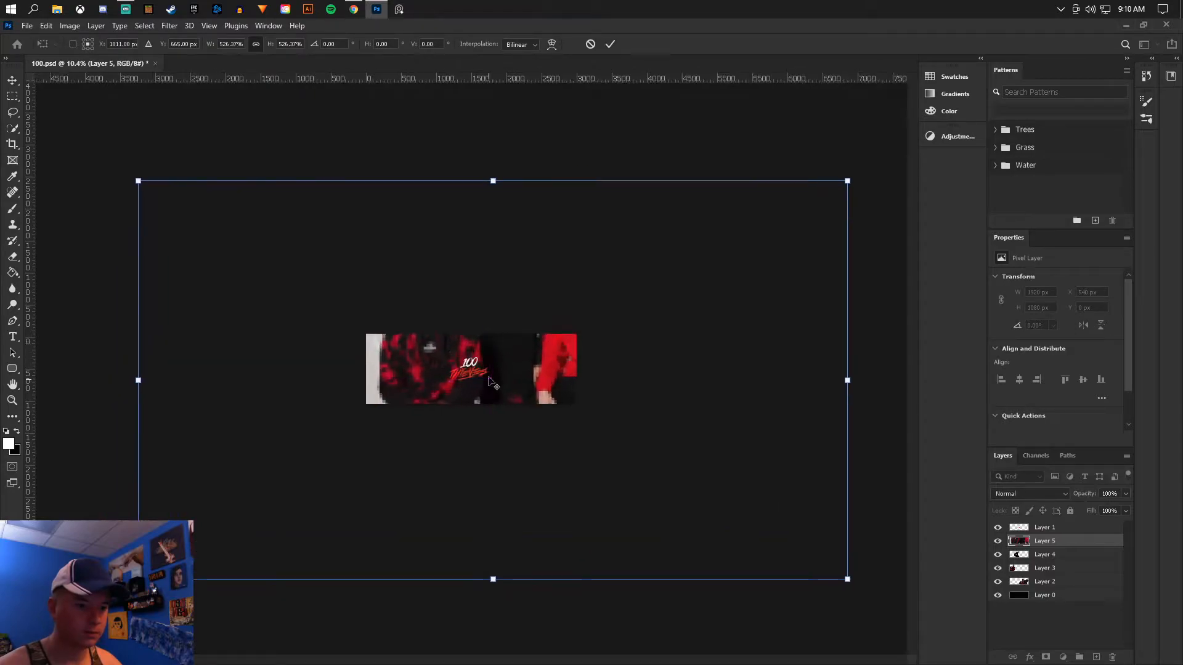
key("Return")
left_click(13, 81)
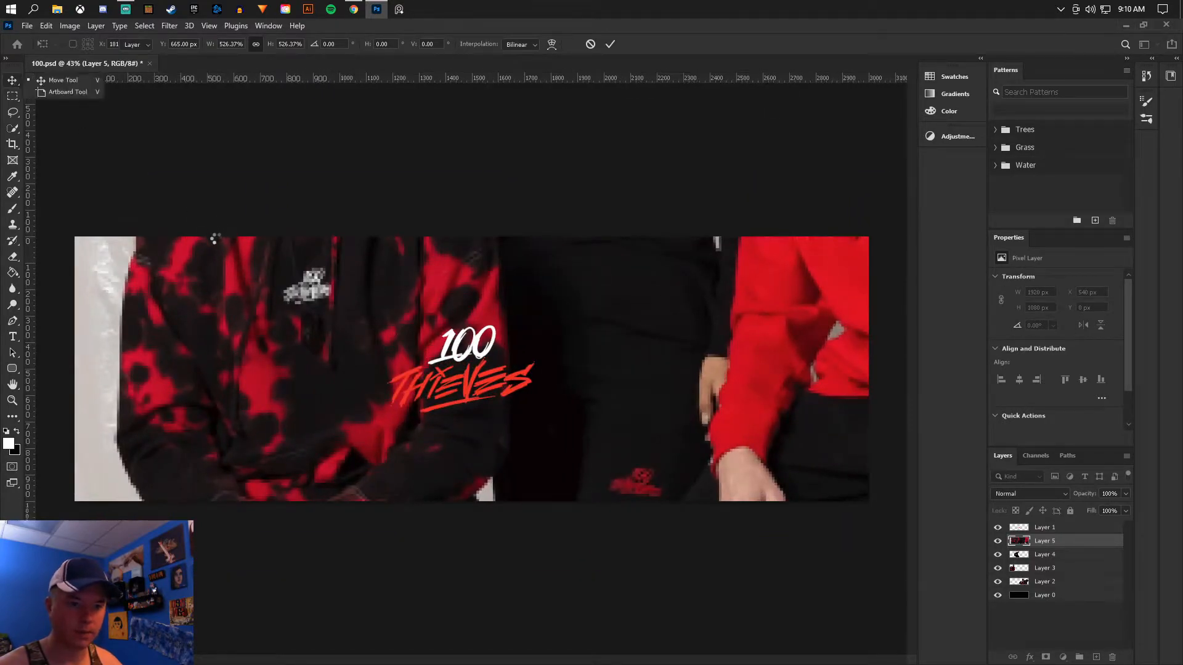
- Lasso the red-and-black tie-dye hoodie fabric, leaving out its chest logo, and copy the selection to a new layer
scroll(155, 317, "up", 1)
left_click(12, 114)
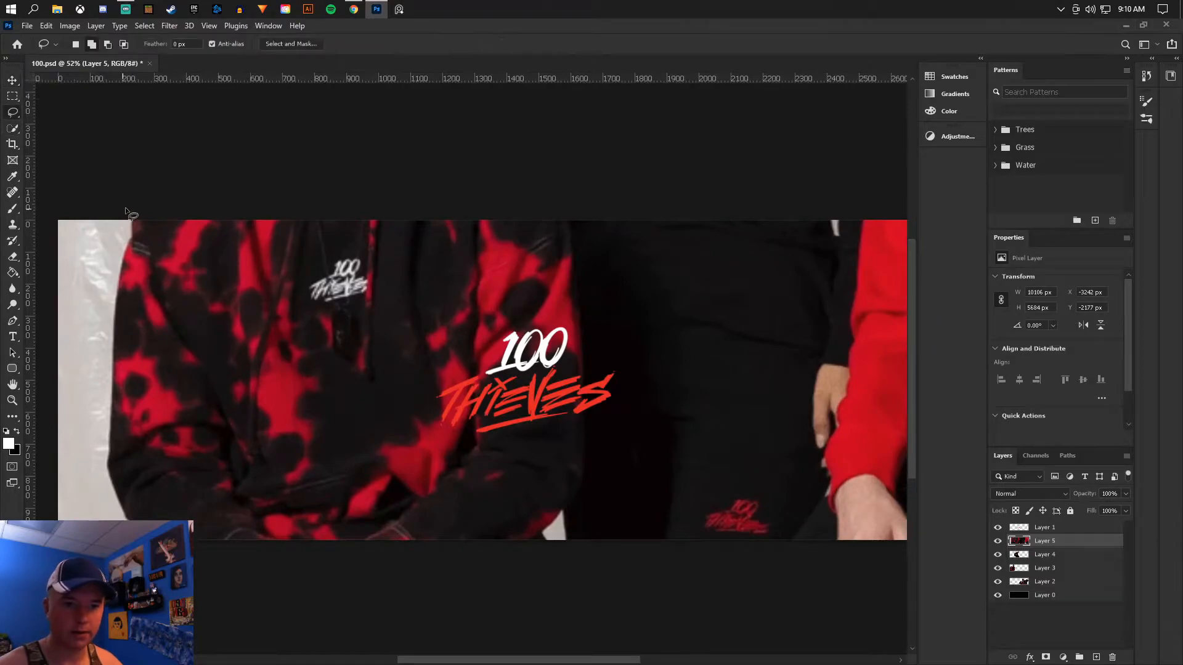
left_click_drag(114, 383, 127, 486)
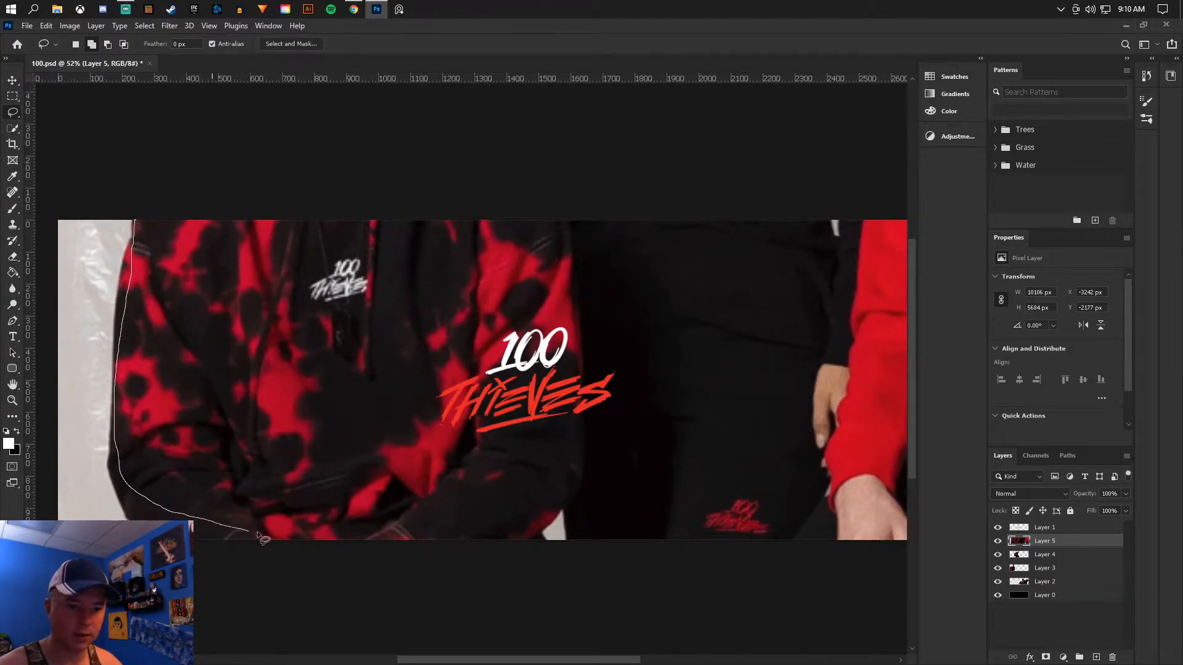
left_click_drag(459, 468, 487, 438)
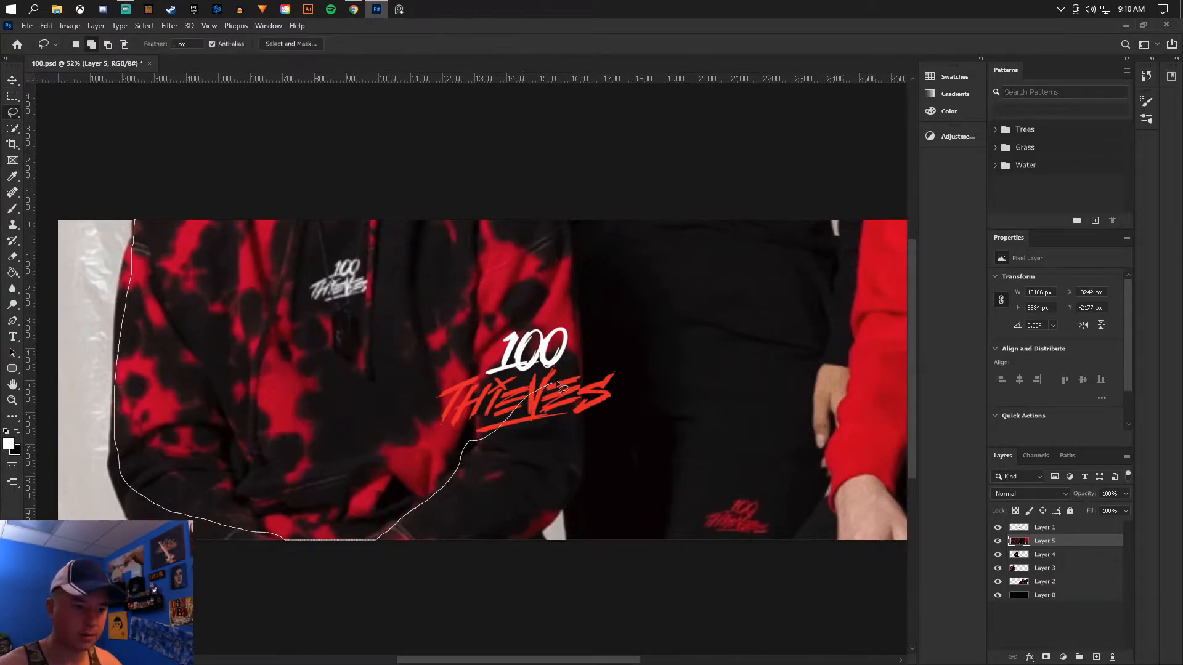
mouse_move(578, 355)
left_mouse_down()
mouse_move(573, 264)
mouse_move(553, 231)
mouse_move(439, 194)
mouse_move(386, 215)
left_mouse_up()
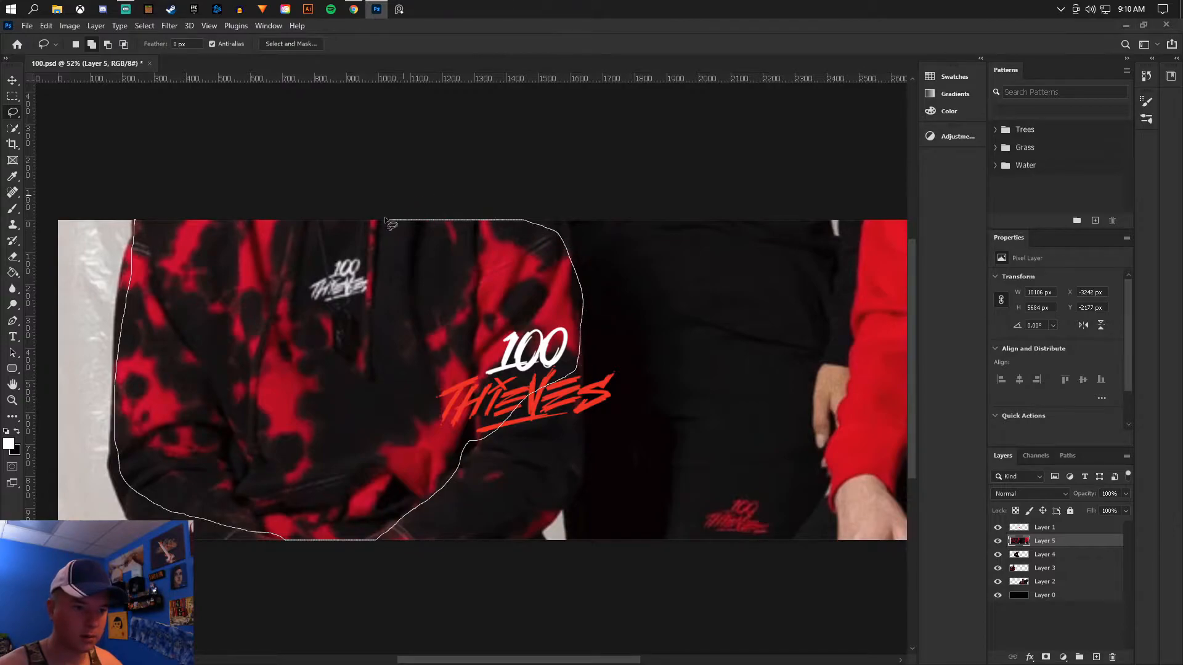
mouse_move(351, 264)
left_mouse_down()
mouse_move(384, 292)
mouse_move(370, 323)
mouse_move(306, 305)
mouse_move(279, 188)
mouse_move(183, 177)
mouse_move(135, 215)
left_mouse_up()
right_click(291, 350)
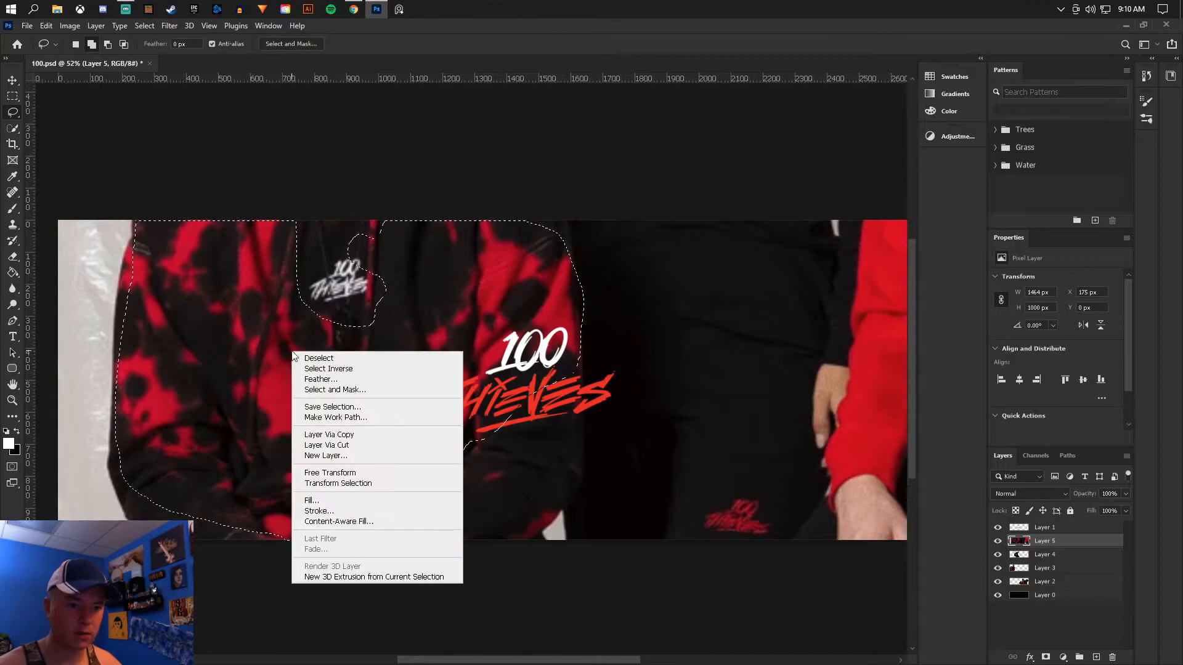
left_click(346, 436)
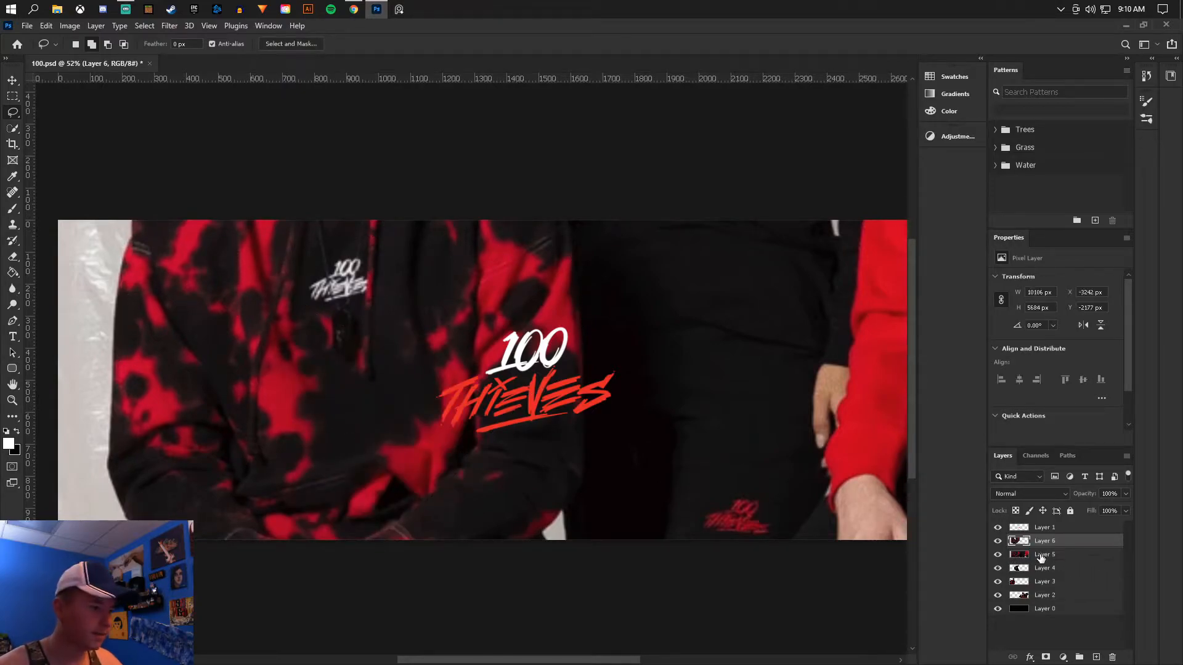
- Delete the enlarged photo on Layer 5 and make the copied tie-dye fabric layer active with the Move tool
left_click(1041, 555)
left_click(1111, 657)
left_click(12, 256)
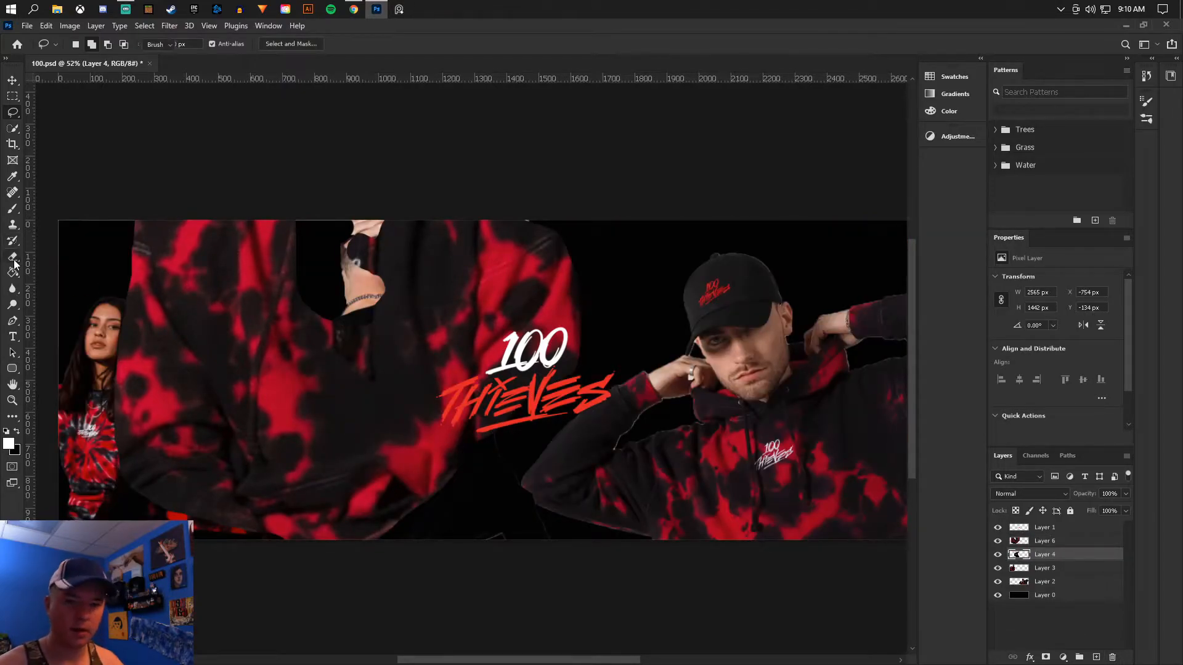
key("ctrl+z")
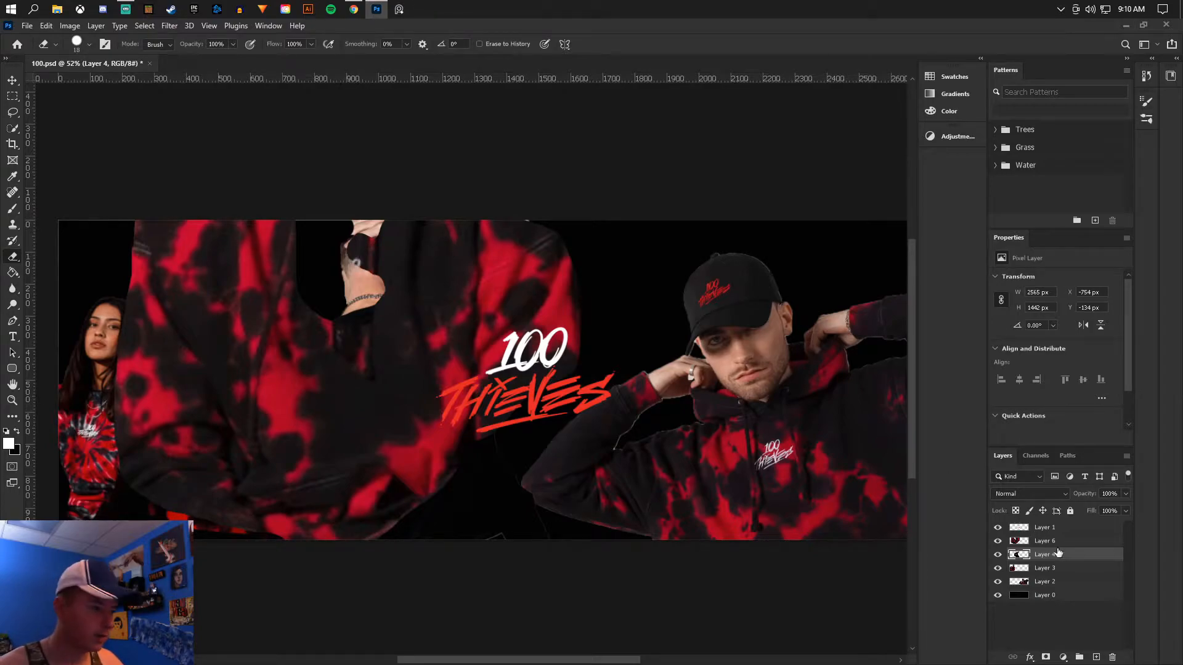
left_click(1055, 542)
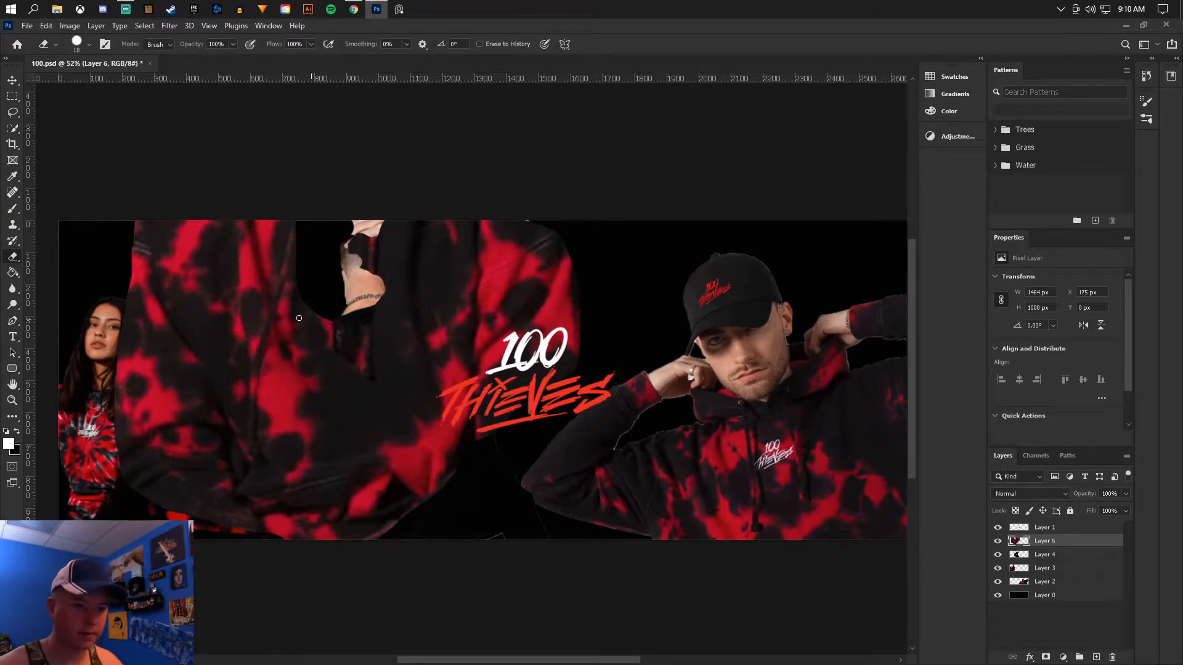
left_click(12, 80)
scroll(327, 237, "down", 6)
scroll(350, 235, "up", 4)
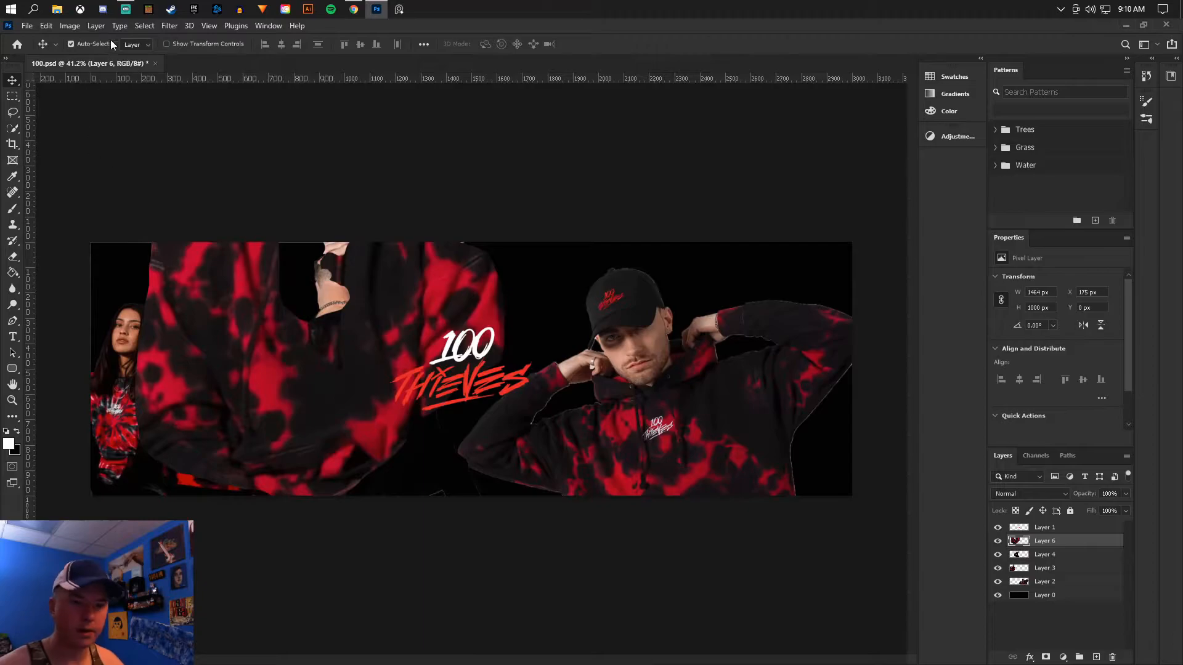
- Apply Brightness/Contrast to the tie-dye fabric layer, raising the contrast to 100 and strongly lowering the brightness
left_click(69, 26)
mouse_move(87, 57)
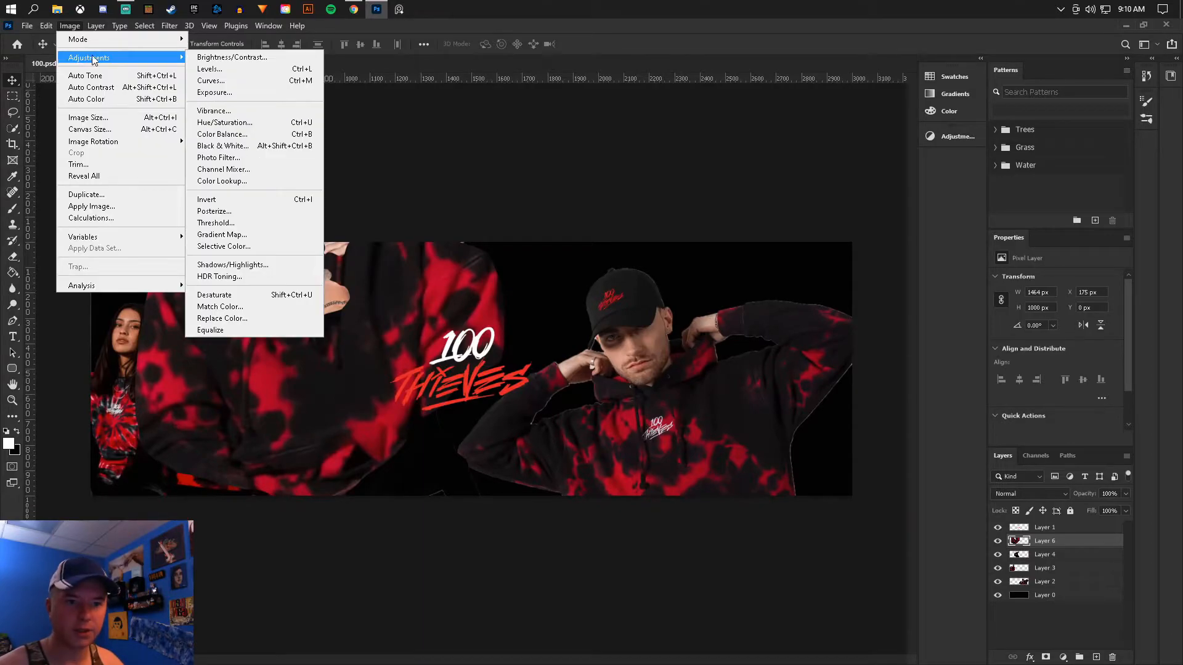
left_click(222, 58)
left_click_drag(709, 162, 832, 162)
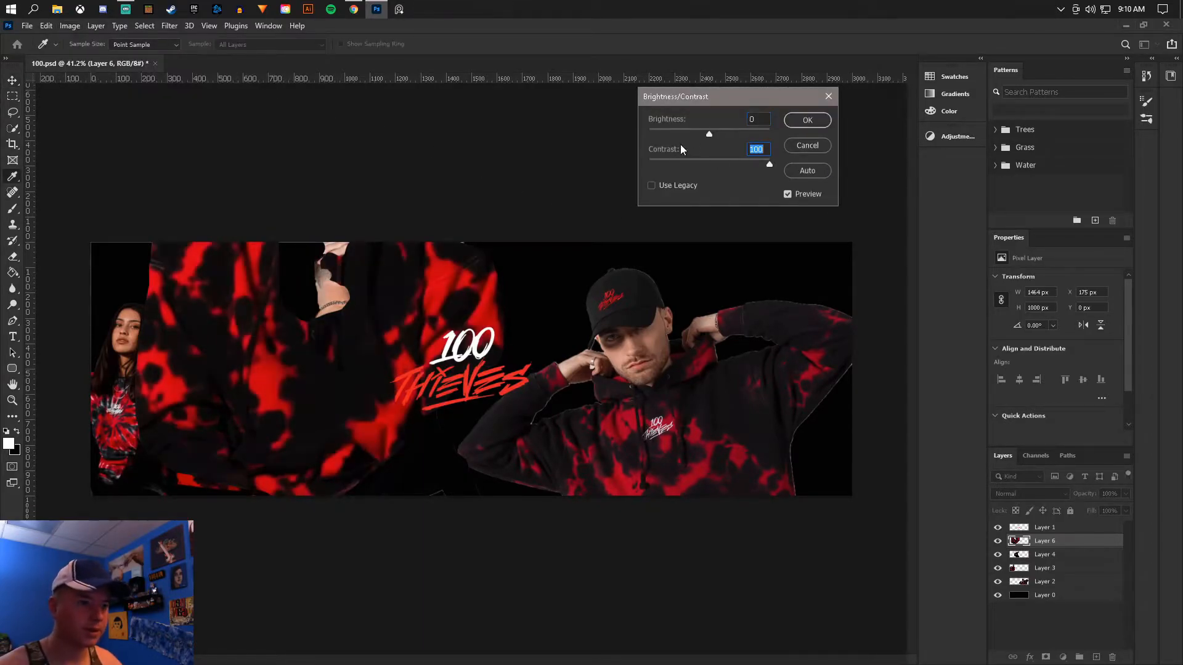
left_click_drag(702, 131, 667, 133)
left_click(816, 119)
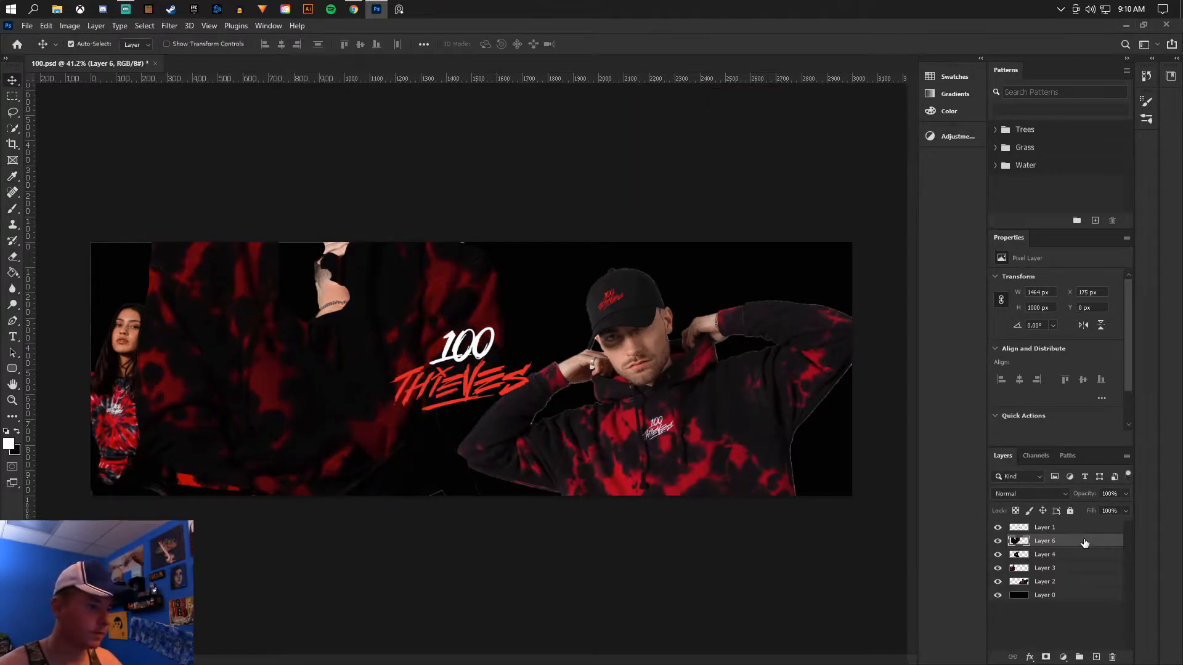
- Set the fabric layer's blend mode to Screen and move the fabric into the banner's upper-left corner
left_click(1028, 493)
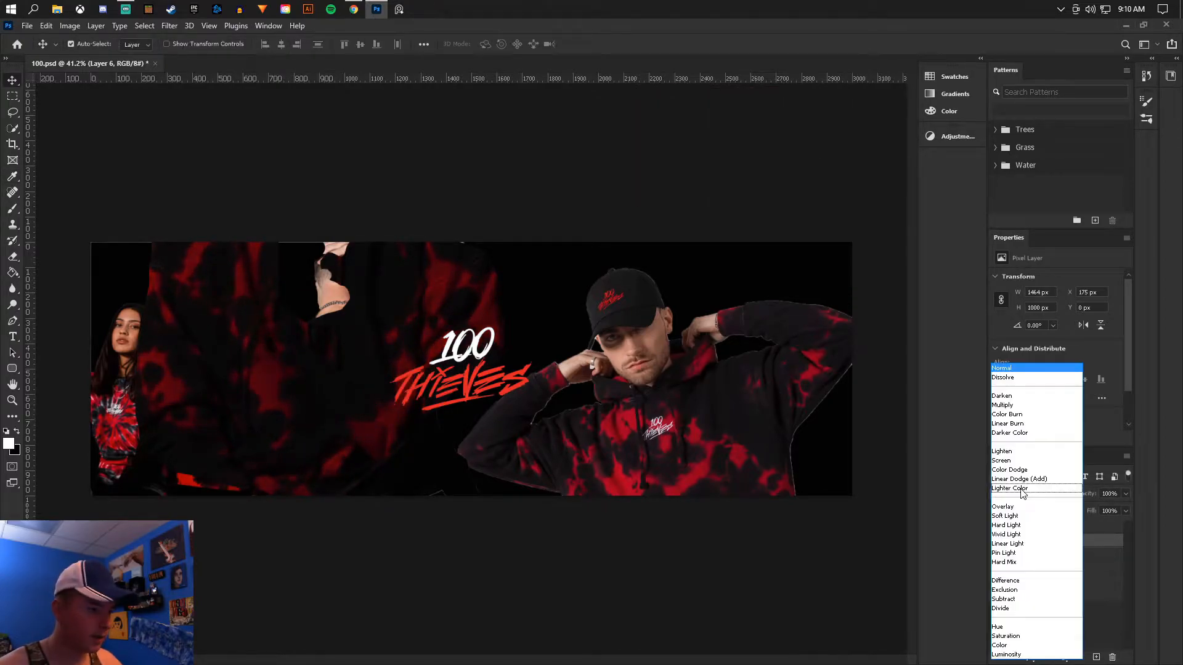
left_click(1004, 461)
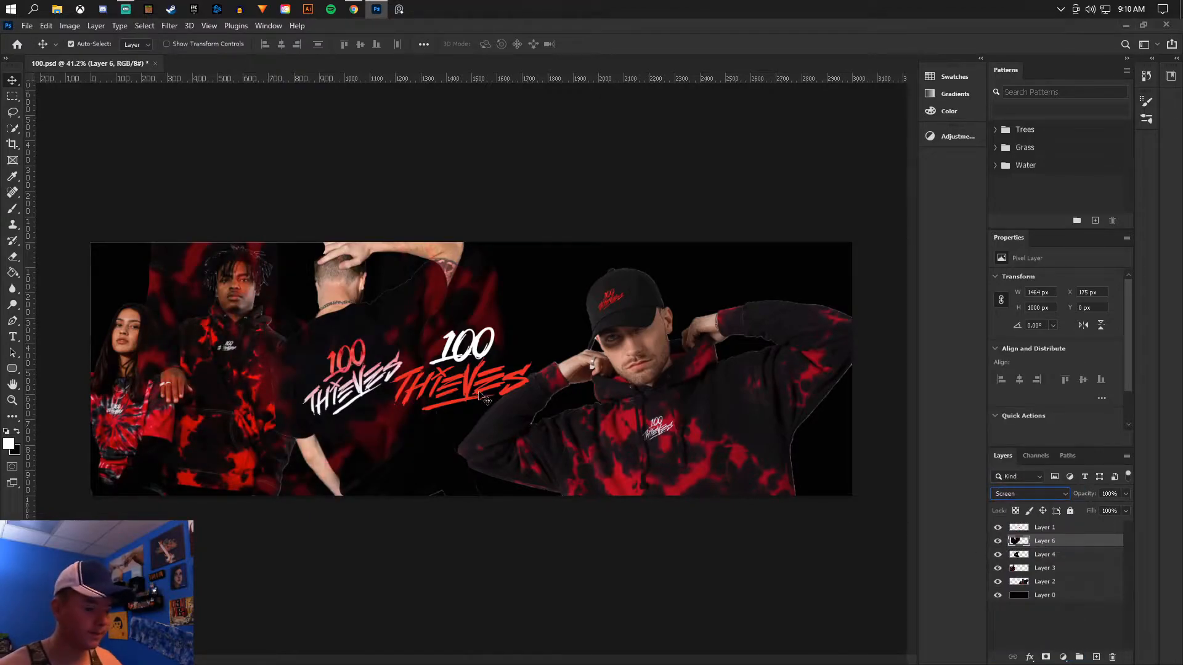
key("ctrl+t")
left_click_drag(415, 328, 325, 248)
key("Return")
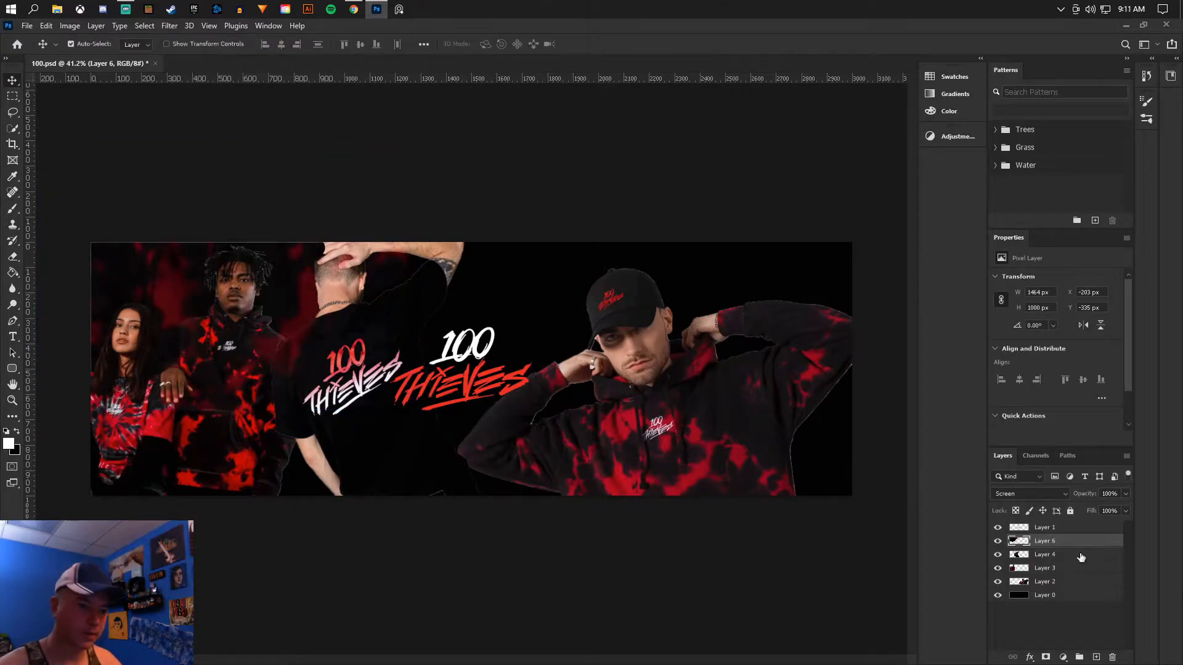
- Duplicate the tie-dye fabric layer and transform the copy so it covers the lower middle of the banner
left_click_drag(1075, 545, 1080, 554, "alt")
key("ctrl+t")
left_click_drag(419, 419, 47, 128)
mouse_move(300, 237)
left_mouse_down()
mouse_move(486, 380)
mouse_move(502, 423)
left_mouse_up()
key("Return")
- Make a second copy of Layer 6 and enlarge it to 2457 × 2006 px over the banner's right half
key("e")
left_click(77, 44)
left_click(1047, 541)
key("v")
left_click_drag(288, 253, 718, 253, "alt")
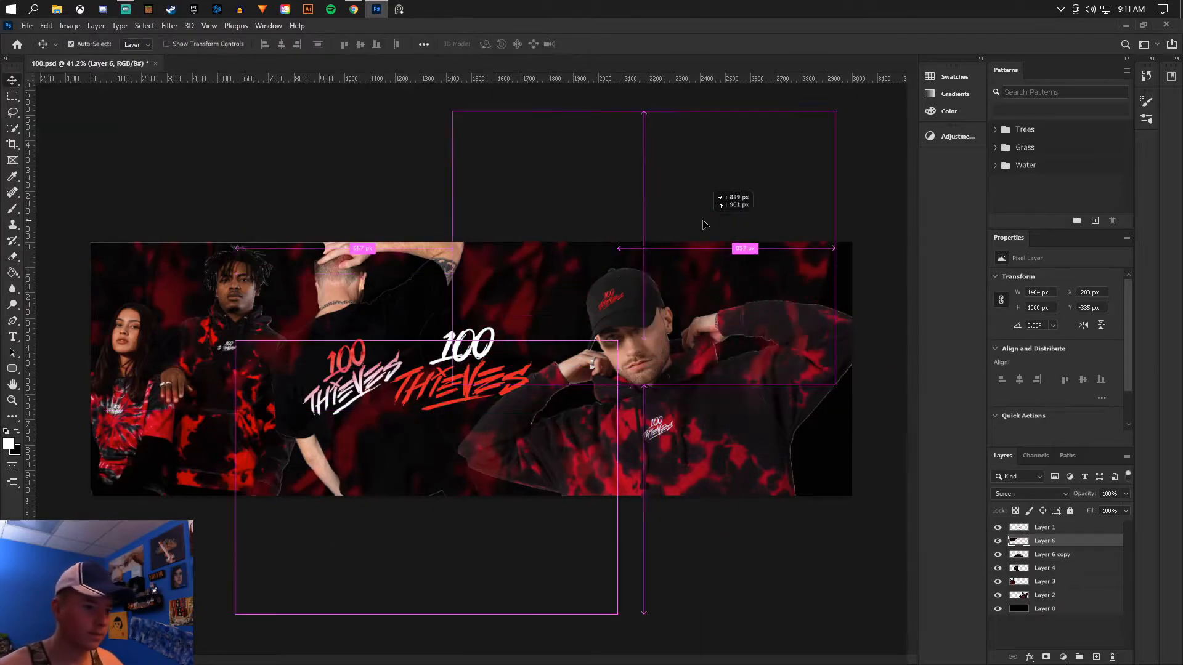
key("ctrl+t")
key("Return")
key("e")
- Save the banner document with the three fabric texture layers in place
scroll(763, 240, "down", 1)
scroll(503, 336, "up", 2)
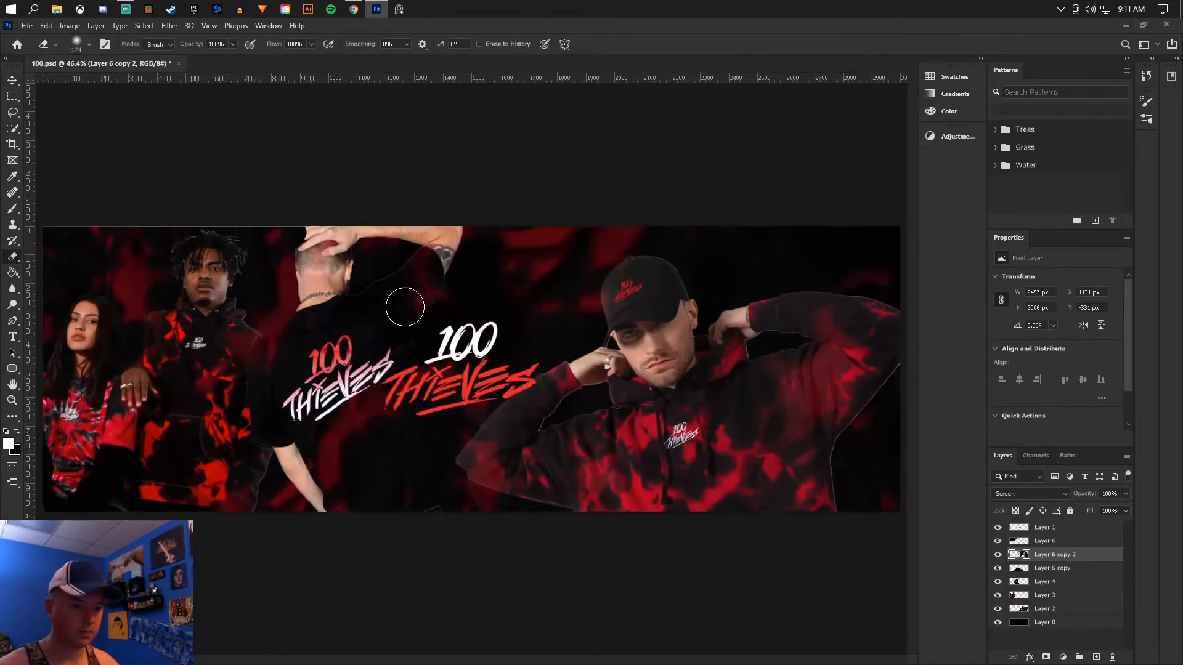
left_click(16, 74)
left_click(27, 25)
left_click(49, 167)
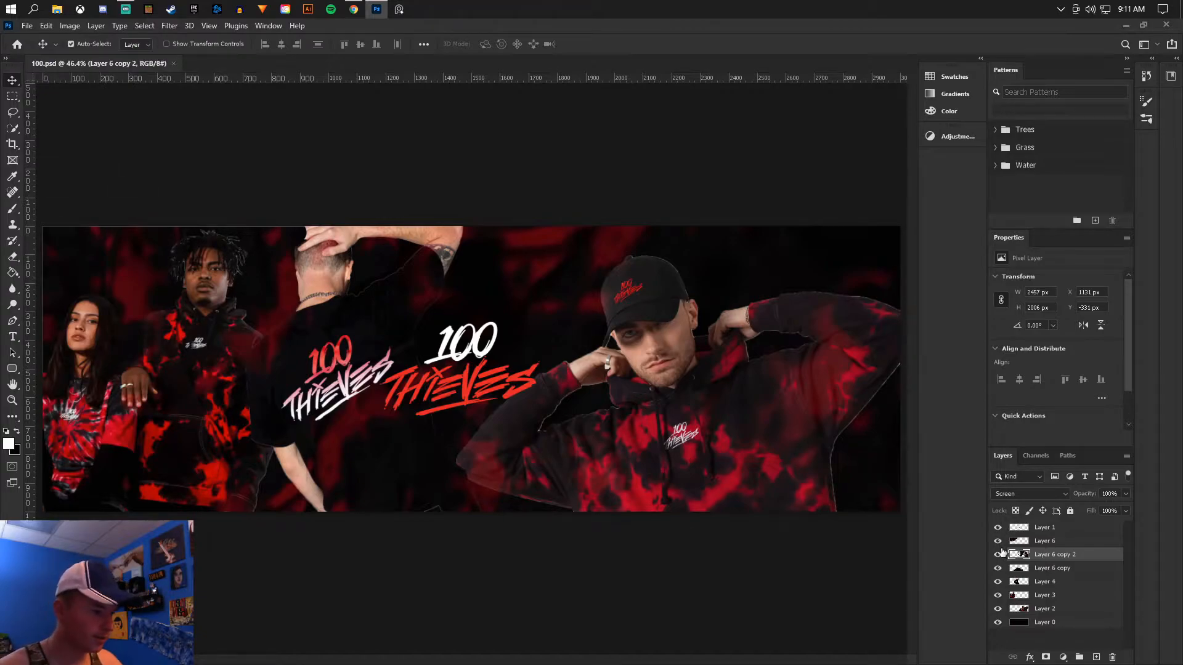
- Group the three tie-dye fabric layers and give the group a red colour label
left_click(1034, 540)
left_click(1047, 568, "shift")
key("ctrl+g")
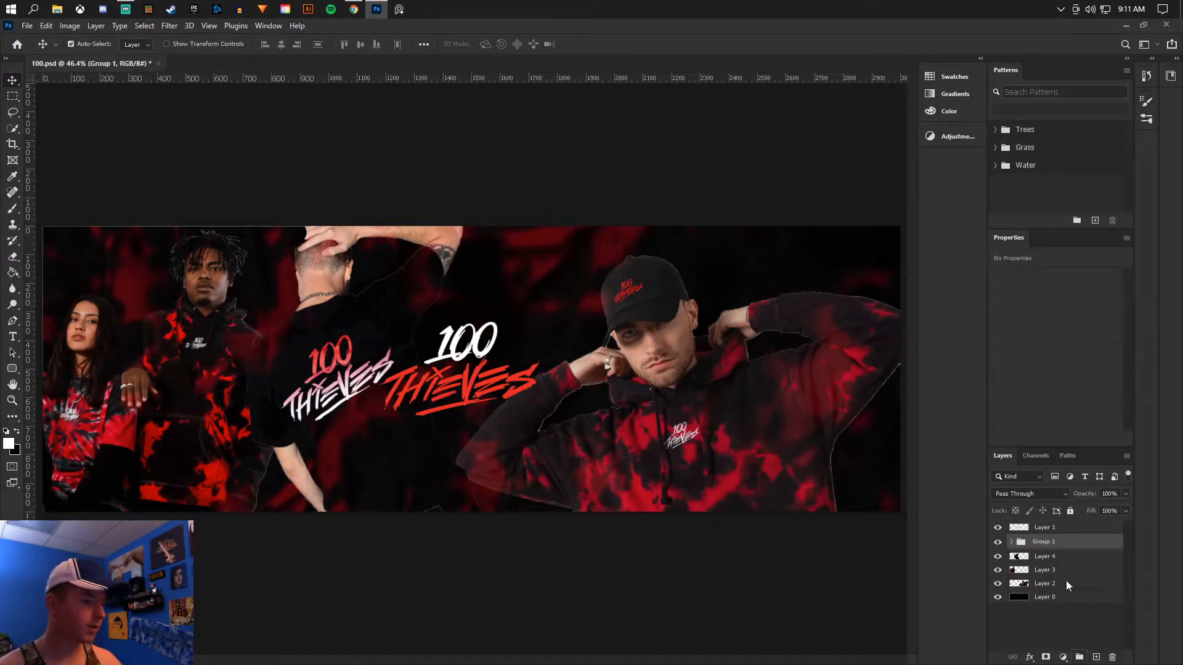
right_click(1068, 550)
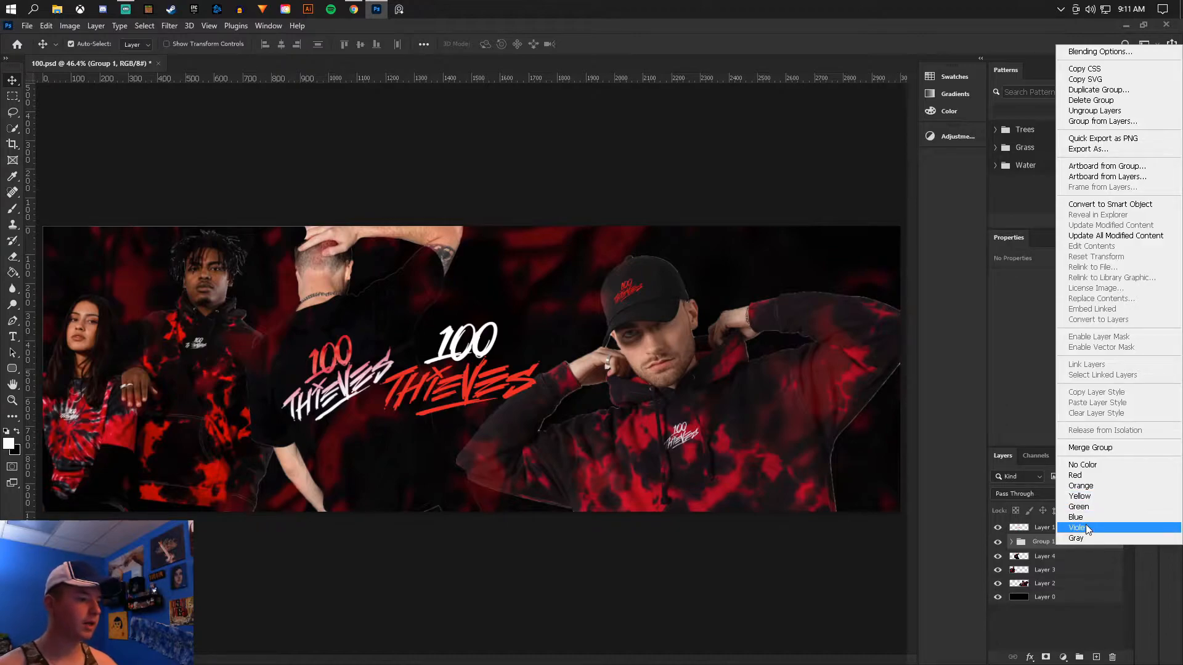
left_click(1076, 475)
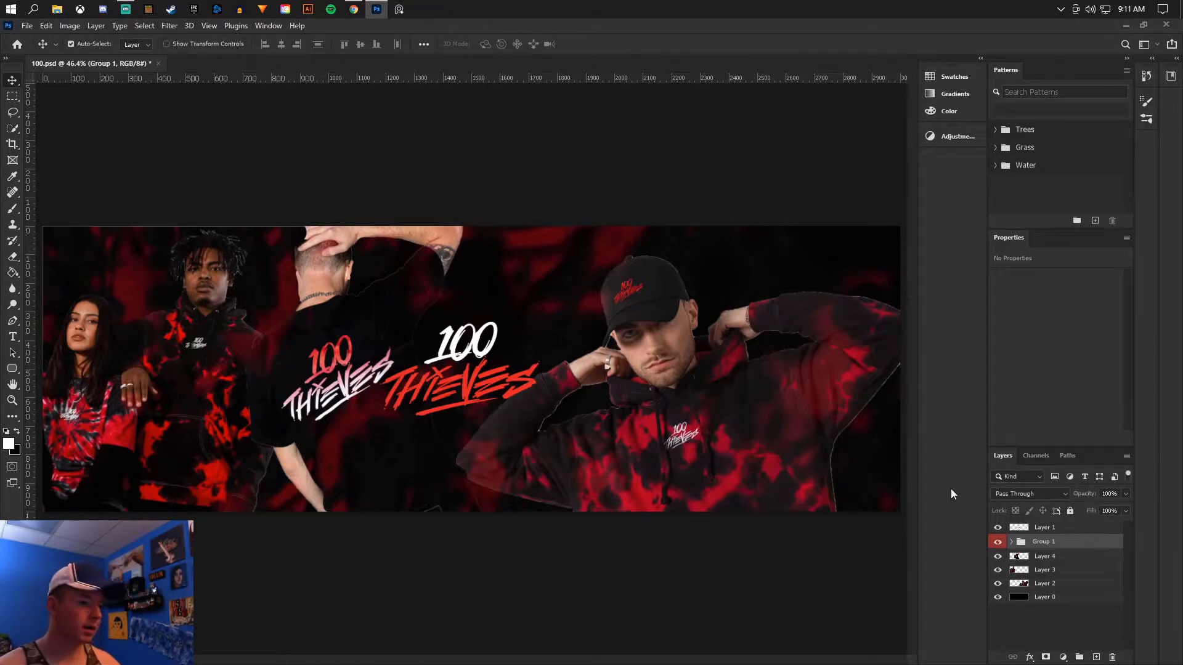
- Apply an Inner Shadow to Layer 2, the capped model, with a 106° angle, 53% choke and 4 px size
scroll(739, 449, "down", 3)
scroll(554, 377, "up", 12)
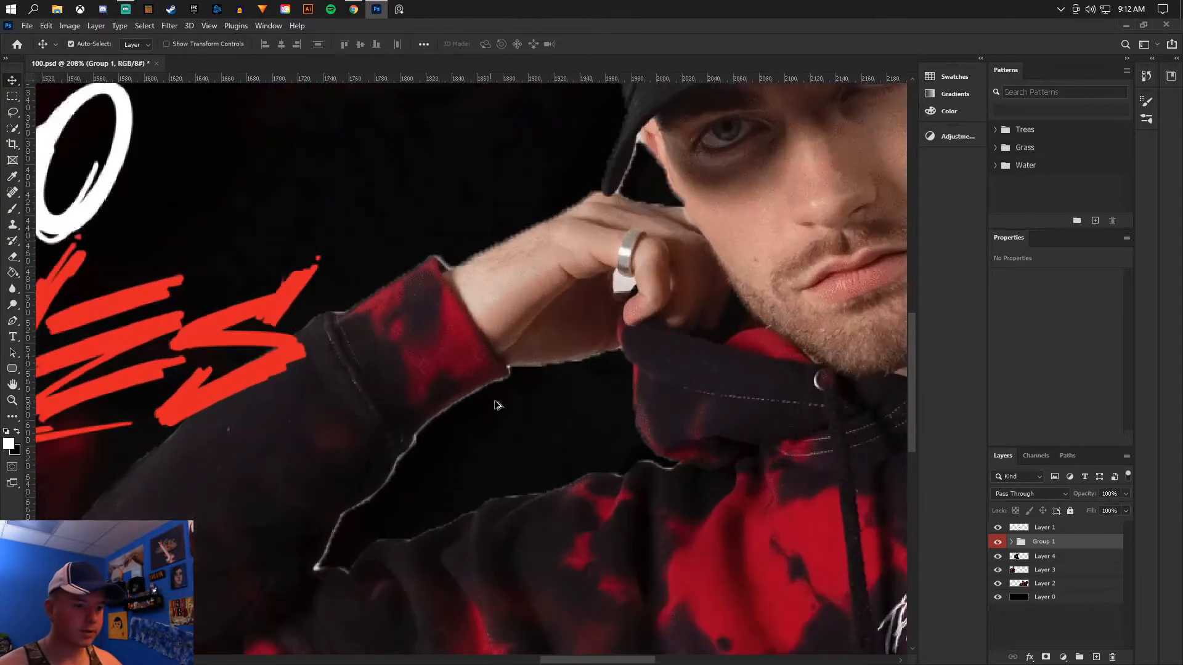
scroll(409, 463, "down", 10)
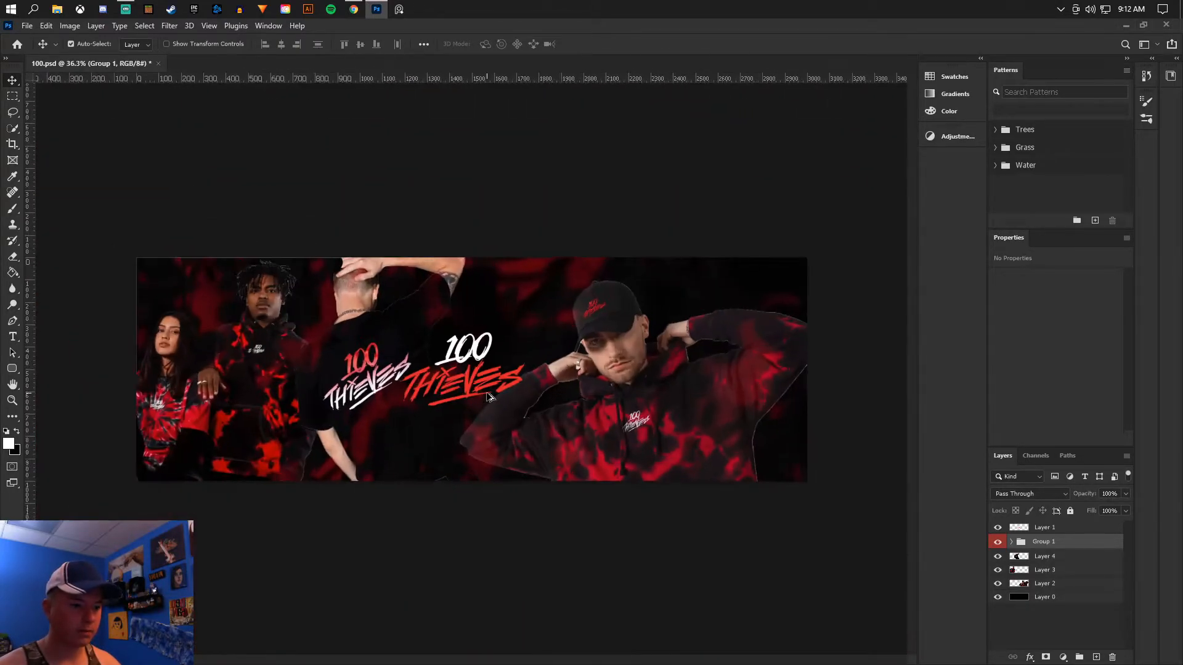
left_click(1066, 557)
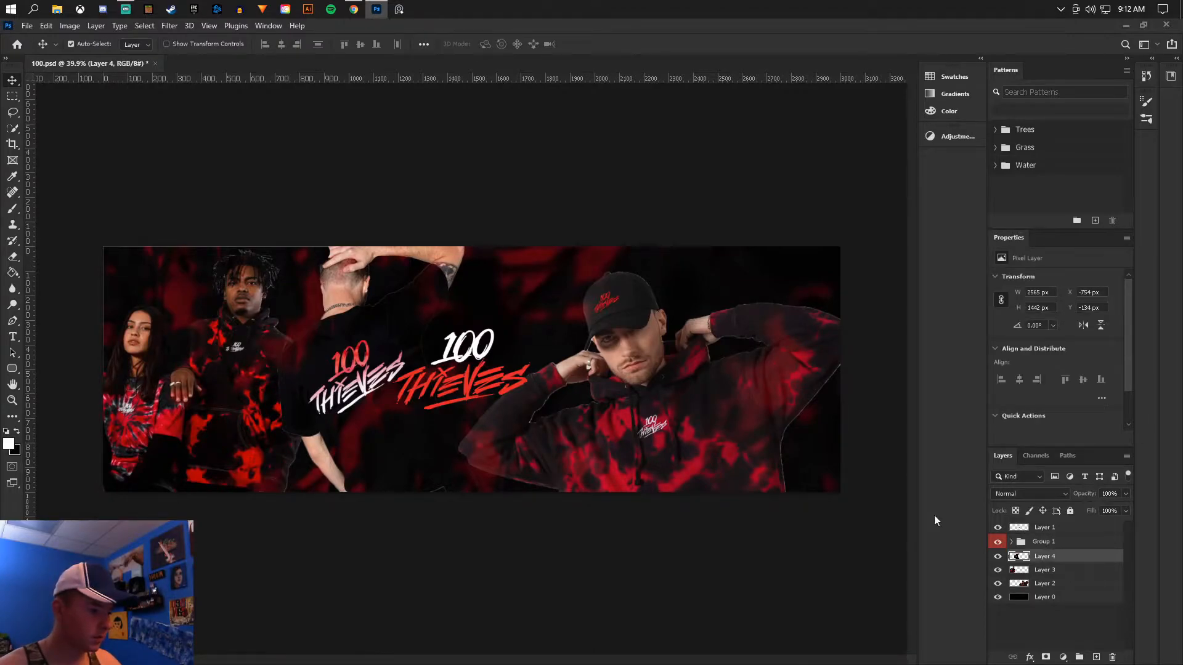
scroll(696, 392, "up", 5)
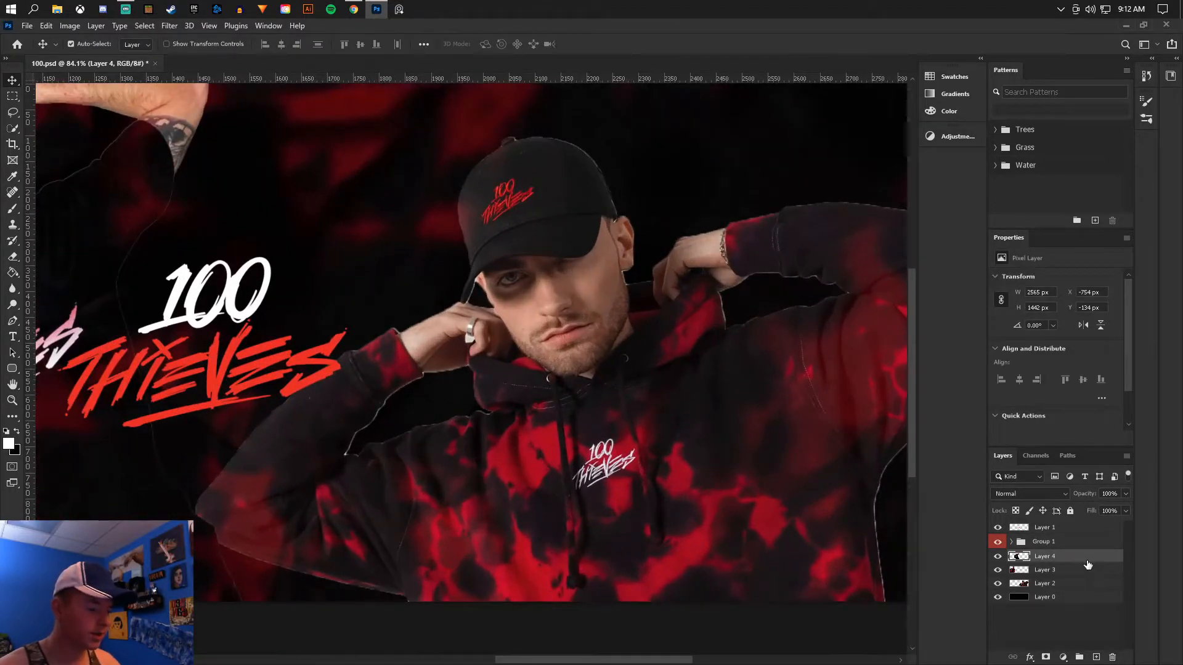
double_click(1055, 555)
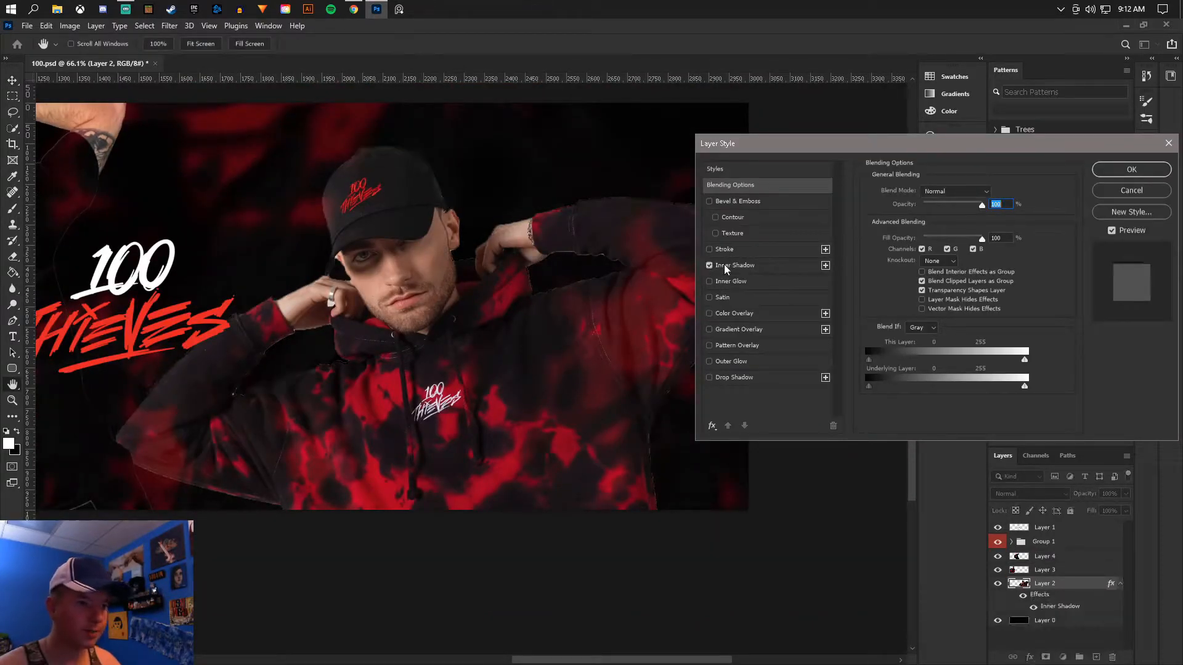
left_click(710, 266)
left_click(917, 225)
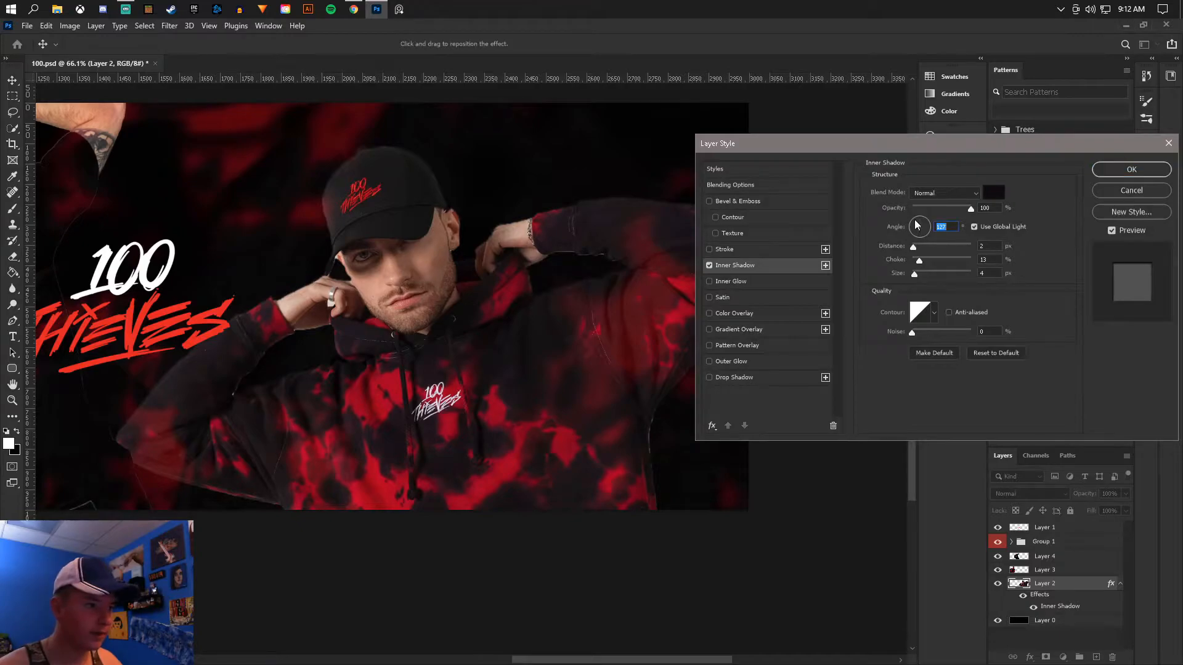
left_click(917, 220)
mouse_move(922, 262)
left_mouse_down()
mouse_move(944, 258)
mouse_move(914, 274)
left_mouse_up()
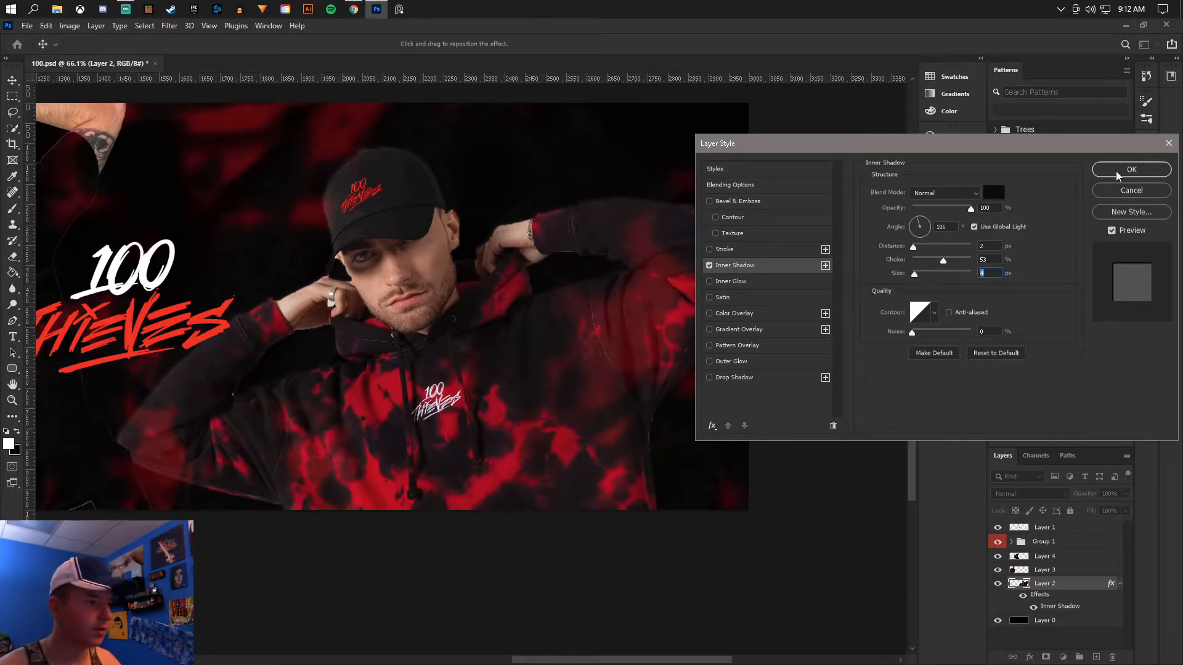
left_click(1131, 169)
- Copy the capped model's Inner Shadow layer style from Layer 2 and paste it onto Layer 3 and Layer 4
right_click(1084, 584)
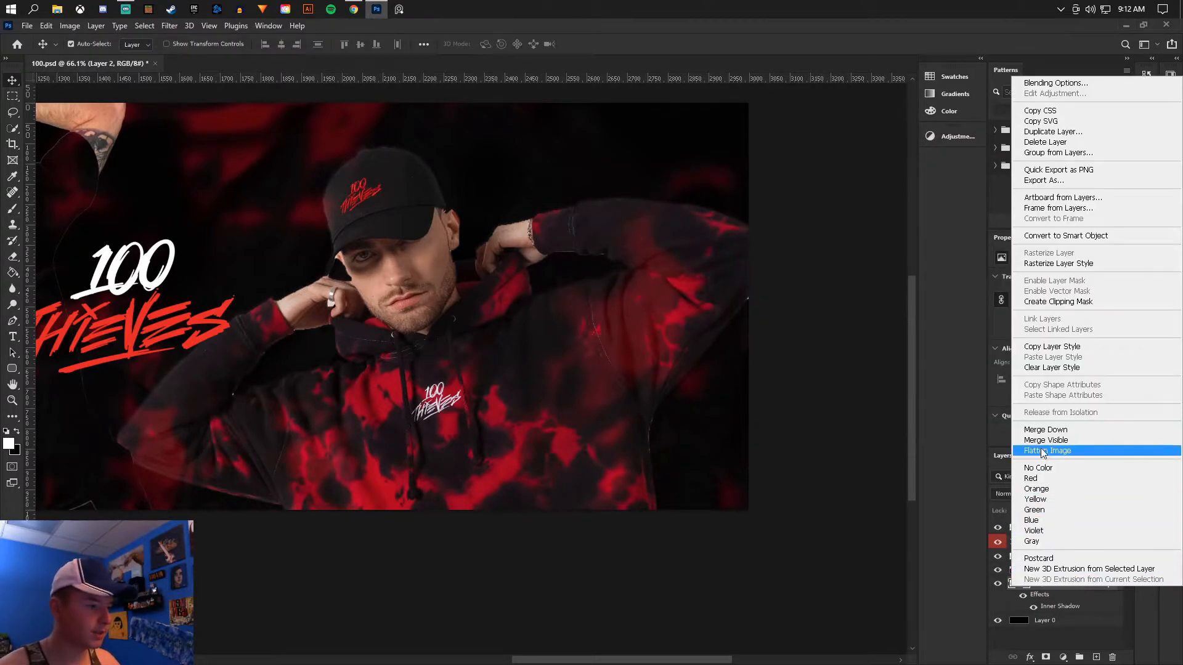
left_click(1058, 347)
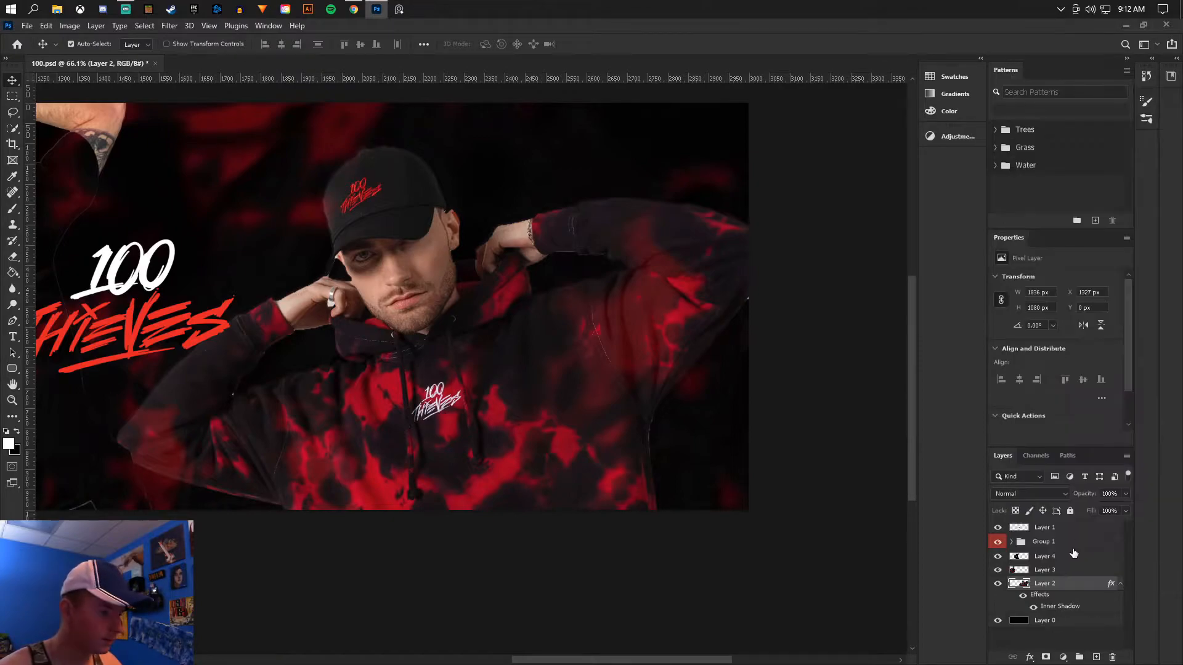
left_click(1073, 556)
left_click(1074, 570)
scroll(770, 464, "down", 7)
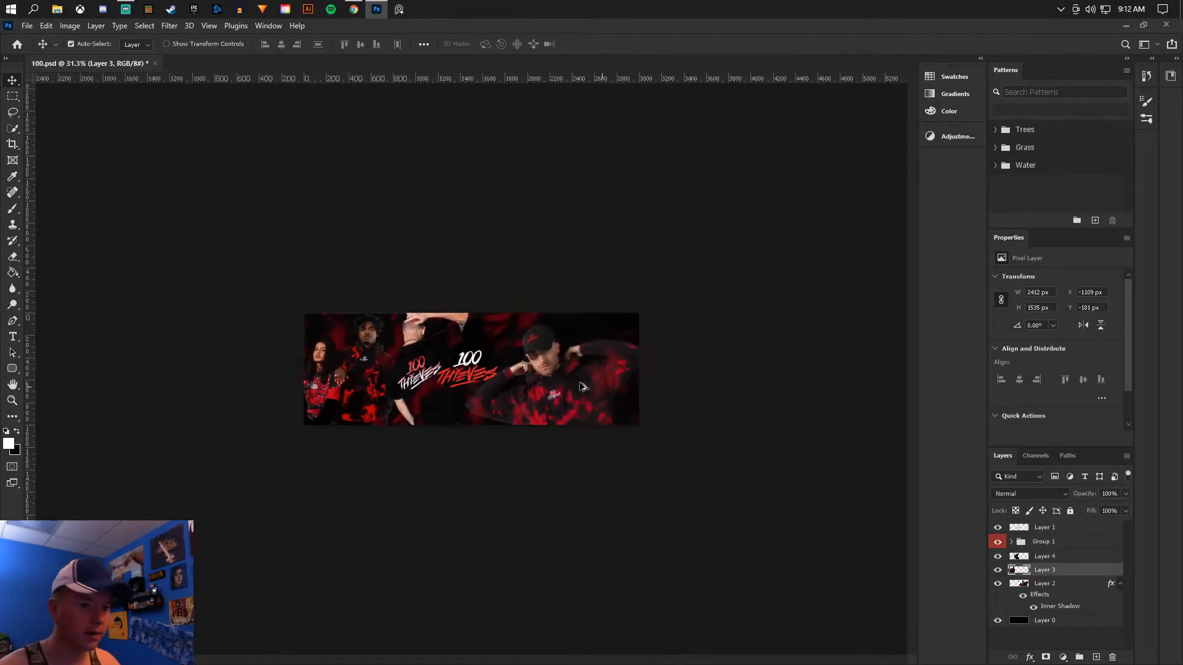
scroll(345, 338, "up", 6)
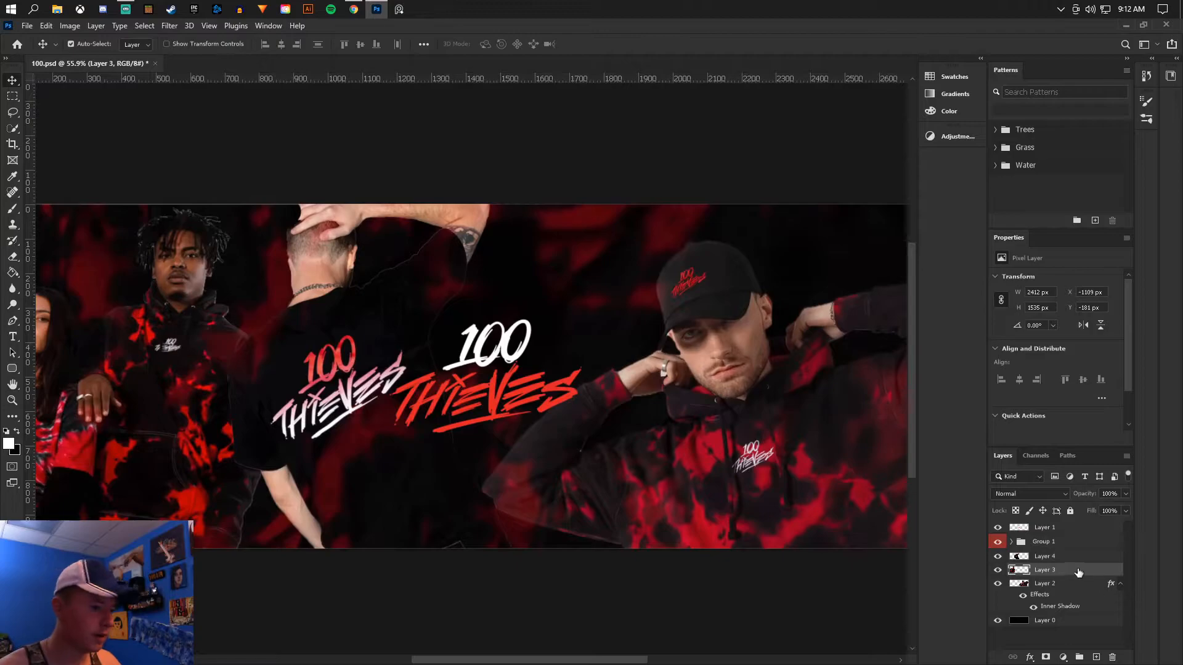
right_click(1078, 573)
left_click(1040, 341)
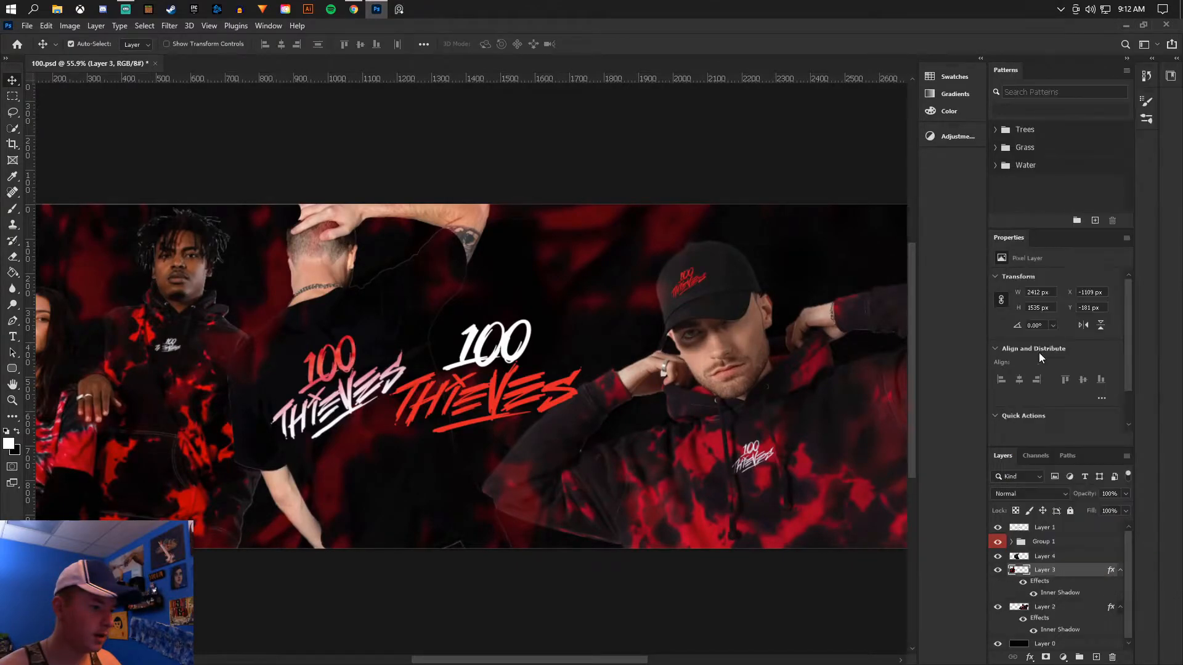
left_click(1073, 556)
right_click(1073, 556)
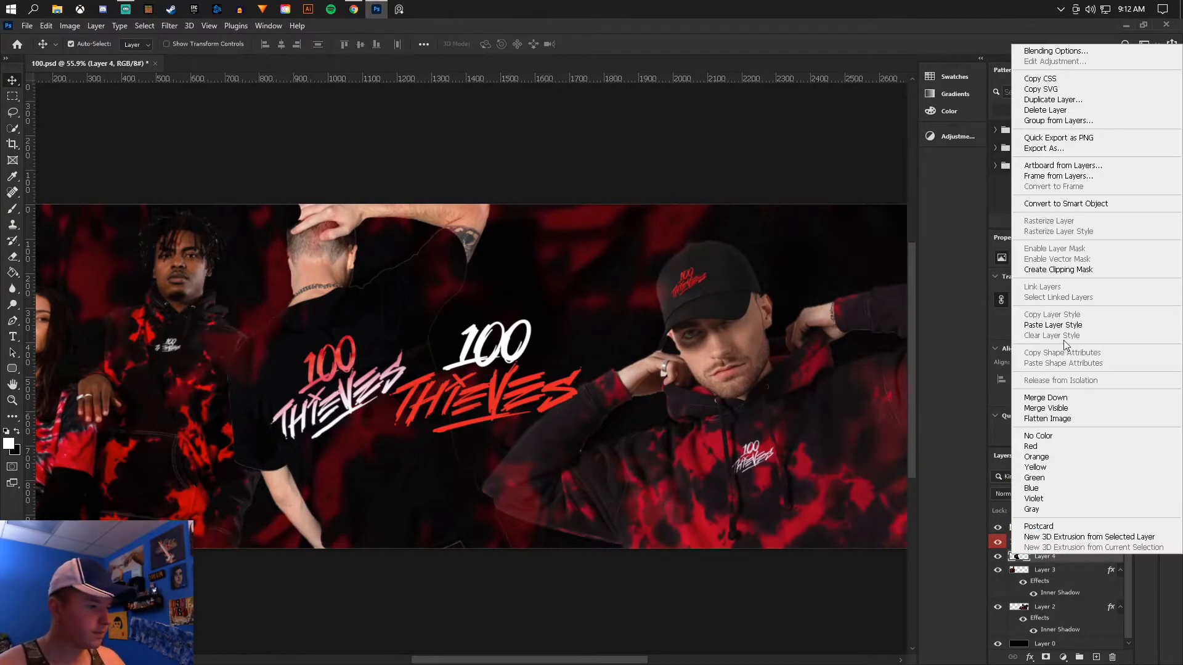
left_click(1064, 326)
- Save the banner document with the models' inner shadows
scroll(510, 273, "down", 3)
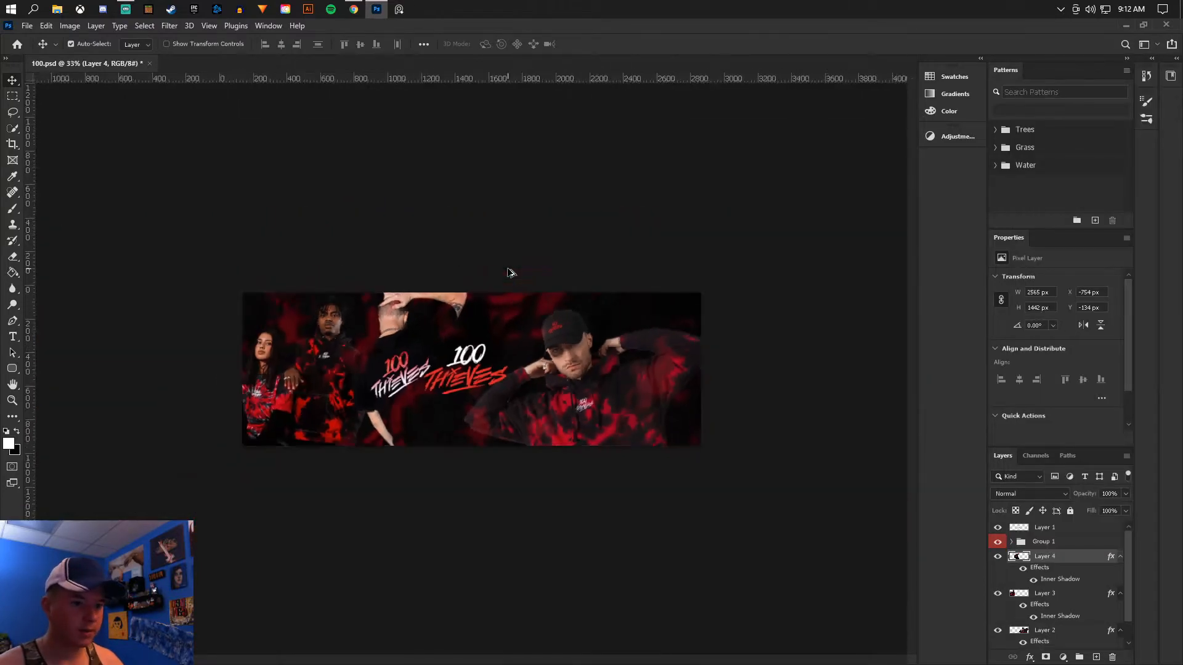
scroll(510, 273, "up", 2)
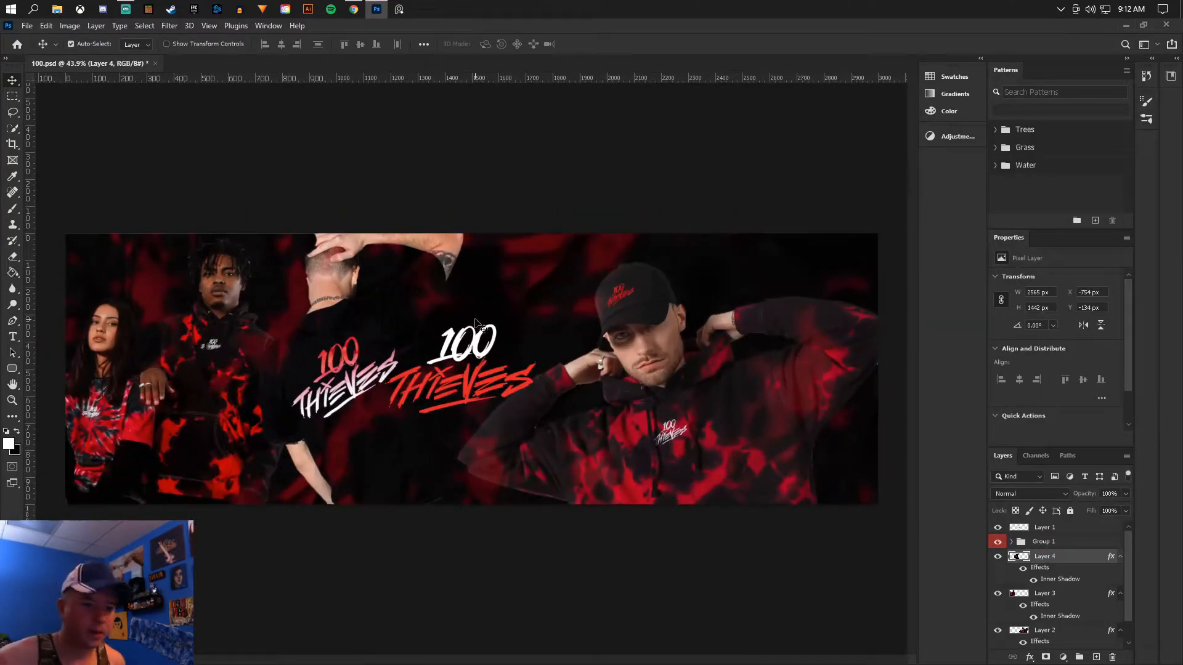
left_click(23, 25)
left_click(64, 152)
- With an 1811 px Soft Round brush, paint a red glow along the banner's bottom on a new layer between Layer 2 and Layer 4
left_click(12, 208)
left_click(77, 44)
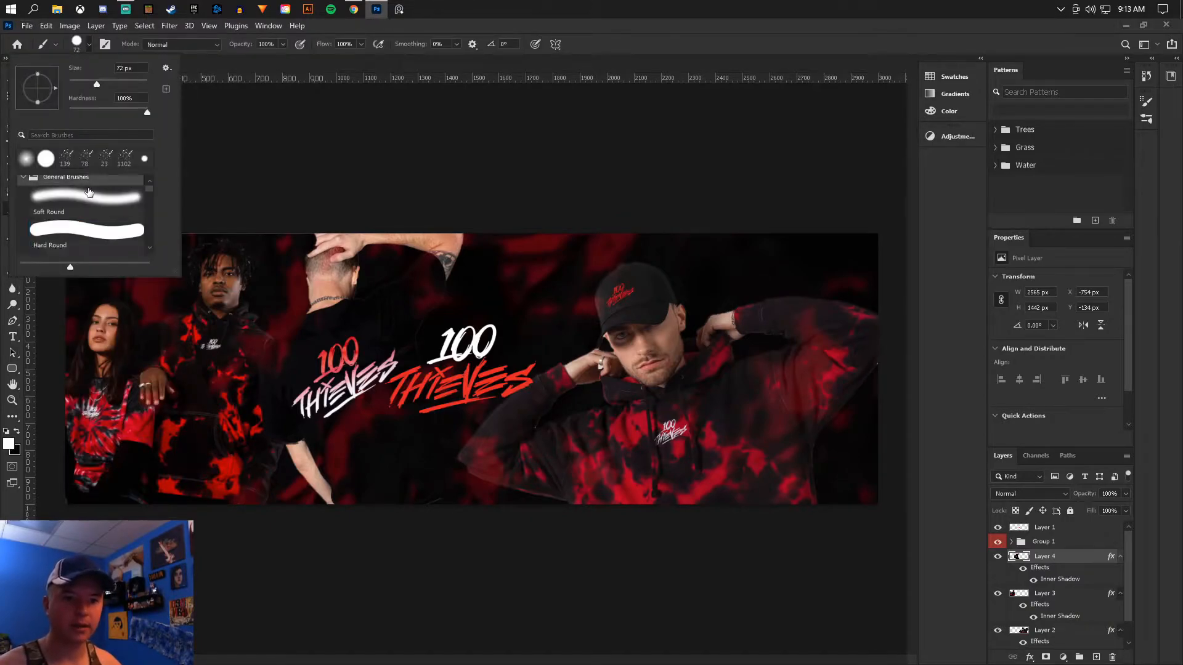
left_click(103, 199)
left_click_drag(97, 83, 127, 83)
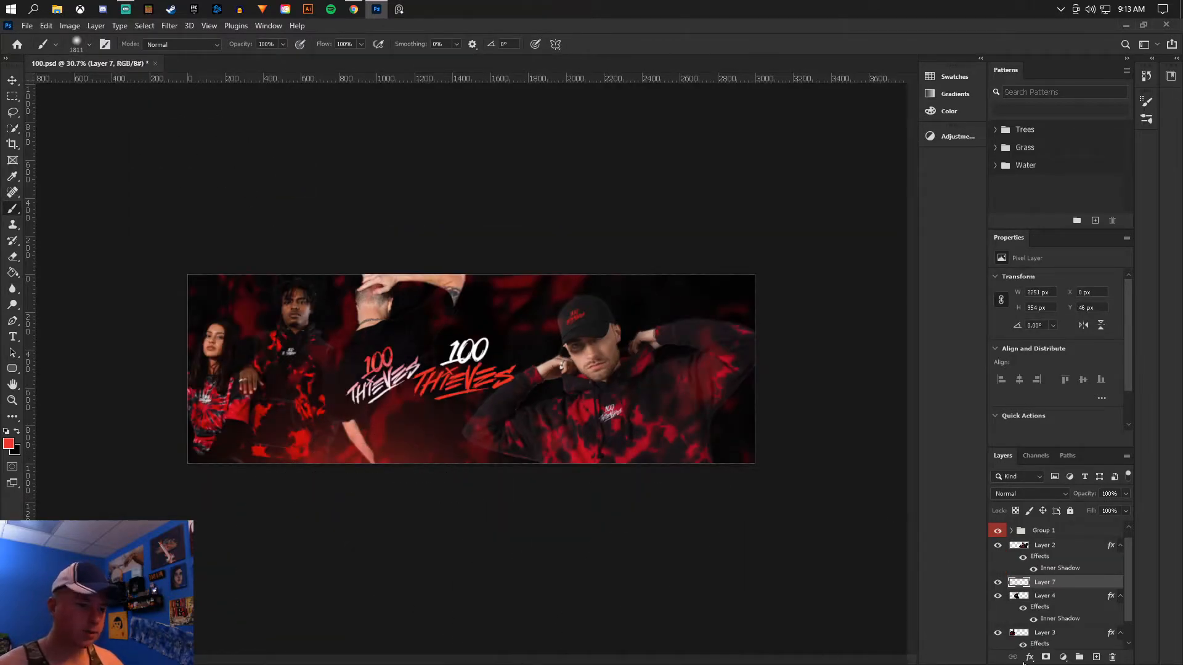
- Add a new layer directly above the black background and paint a soft red glow behind the models on the banner's left
scroll(1037, 596, "down", 1)
left_click(1047, 606)
left_click(996, 608)
left_click(996, 608)
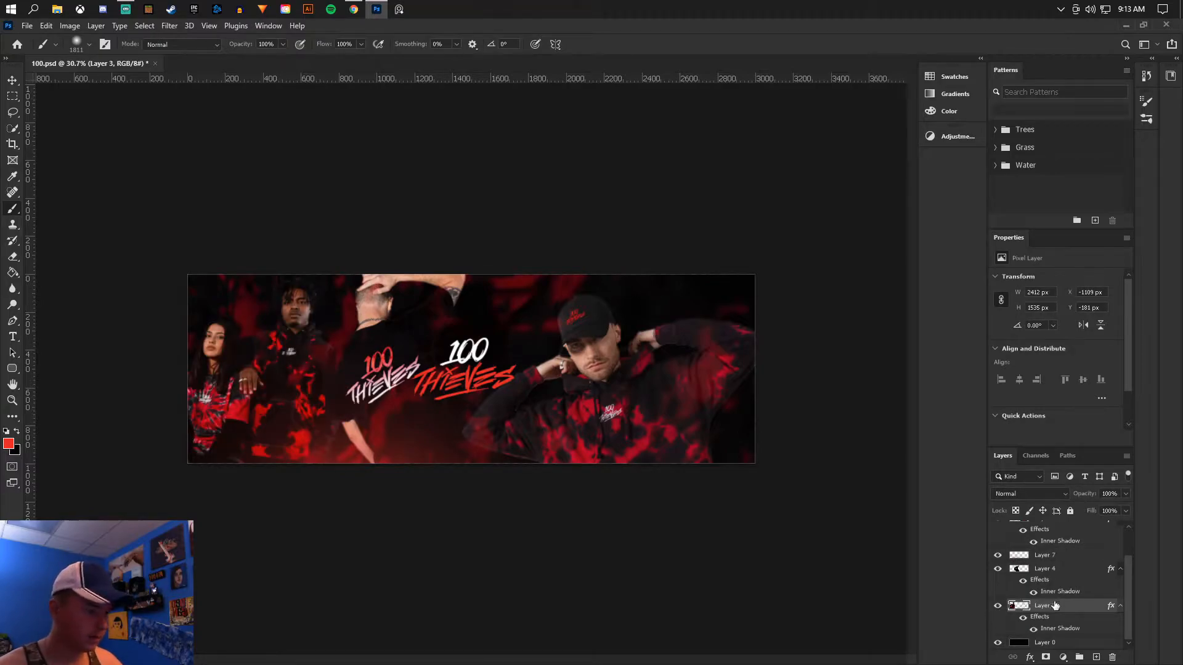
left_click(1059, 643)
left_click(1096, 656)
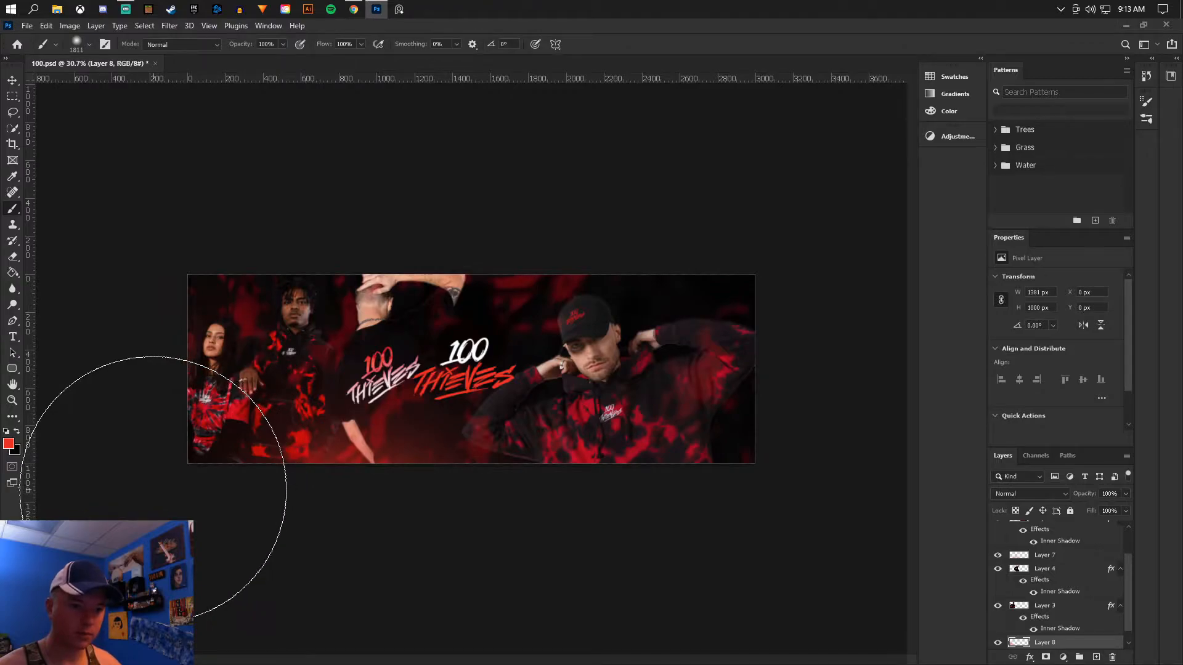
- Add a new layer above Layer 2 and brush a soft red glow along the banner's bottom over the capped model
left_click(1051, 557)
scroll(1054, 566, "up", 2)
left_click(1096, 657)
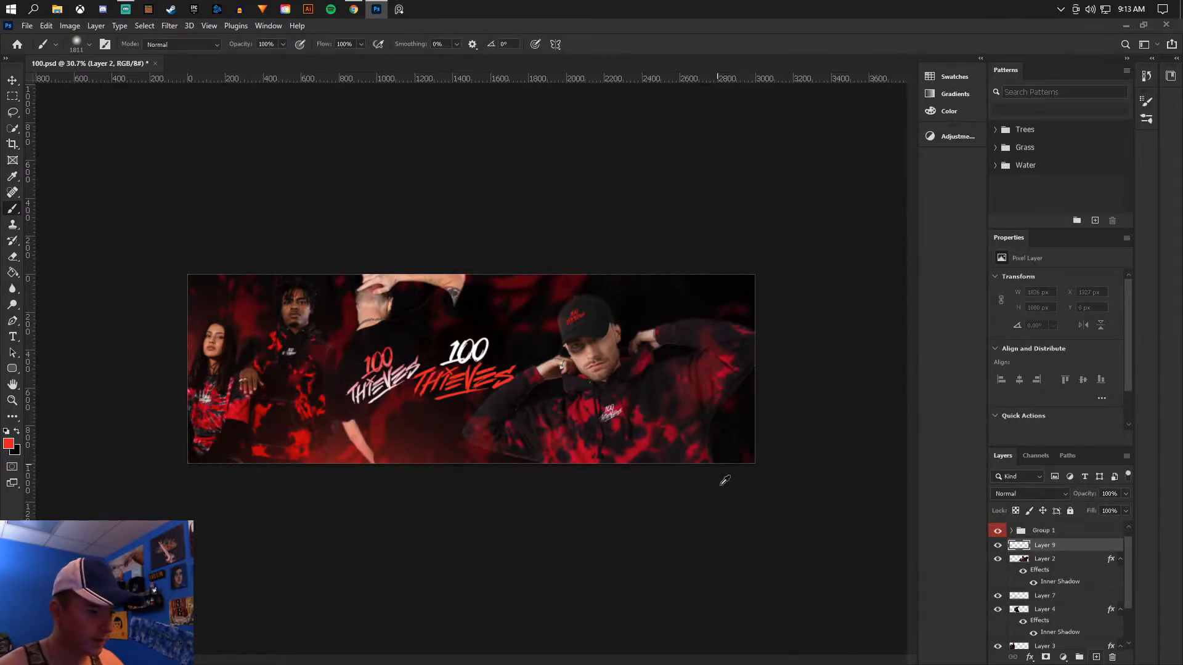
key("ctrl+minus")
key("ctrl+minus")
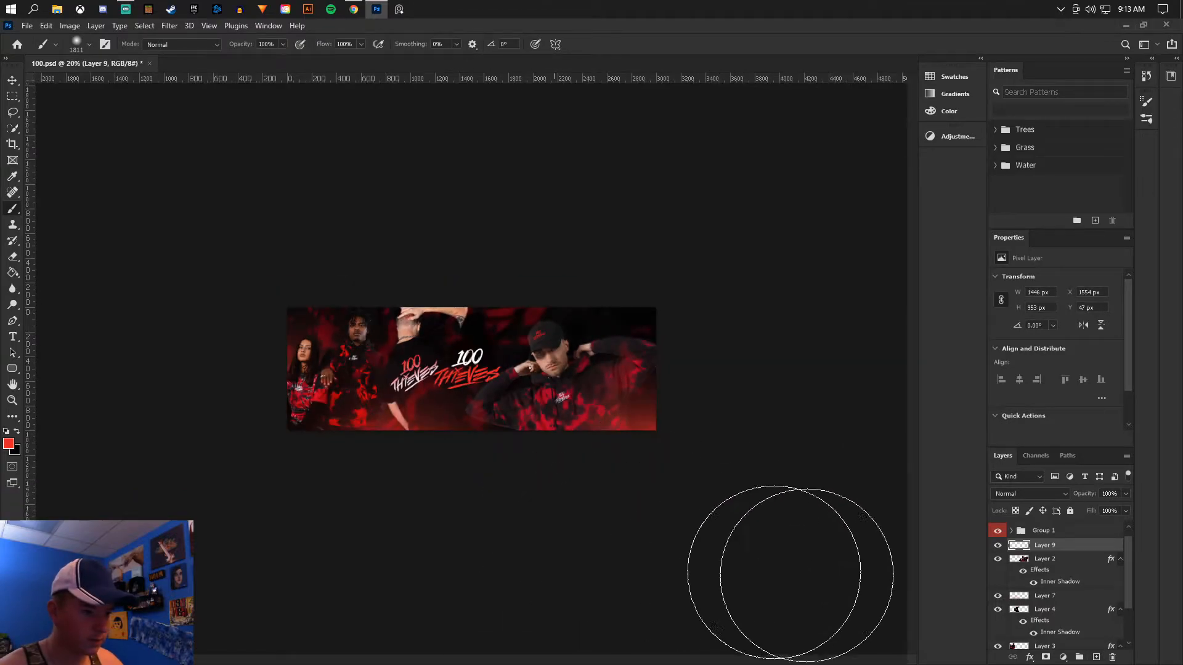
scroll(486, 349, "up", 3)
scroll(490, 348, "up", 1)
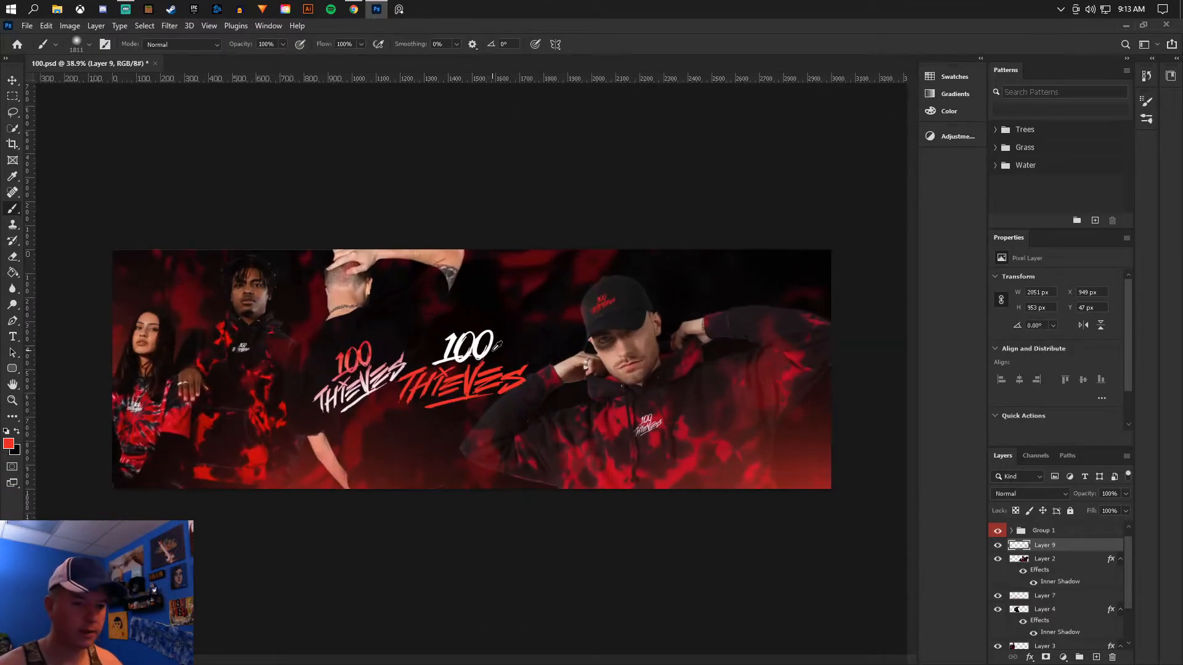
- Save the banner document with the painted red glows
left_click(16, 84)
left_click(27, 26)
left_click(463, 345)
scroll(463, 345, "up", 1)
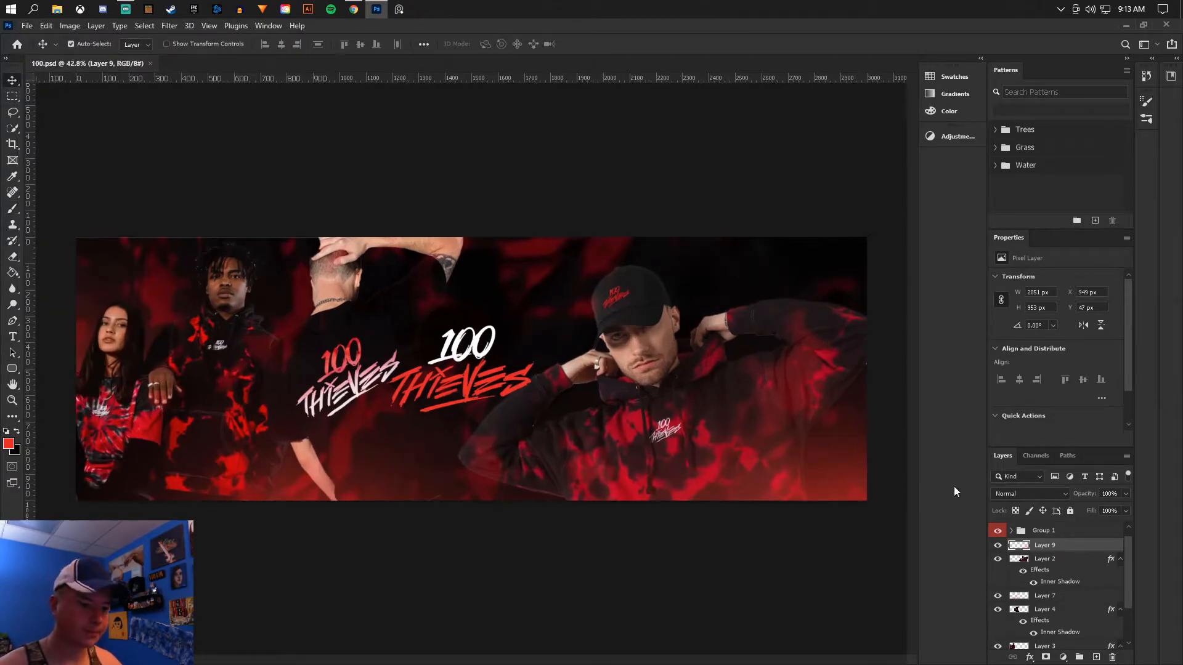
- Add a Brightness/Contrast adjustment layer above Layer 9 with brightness about -89 and contrast about 40
scroll(1079, 556, "up", 1)
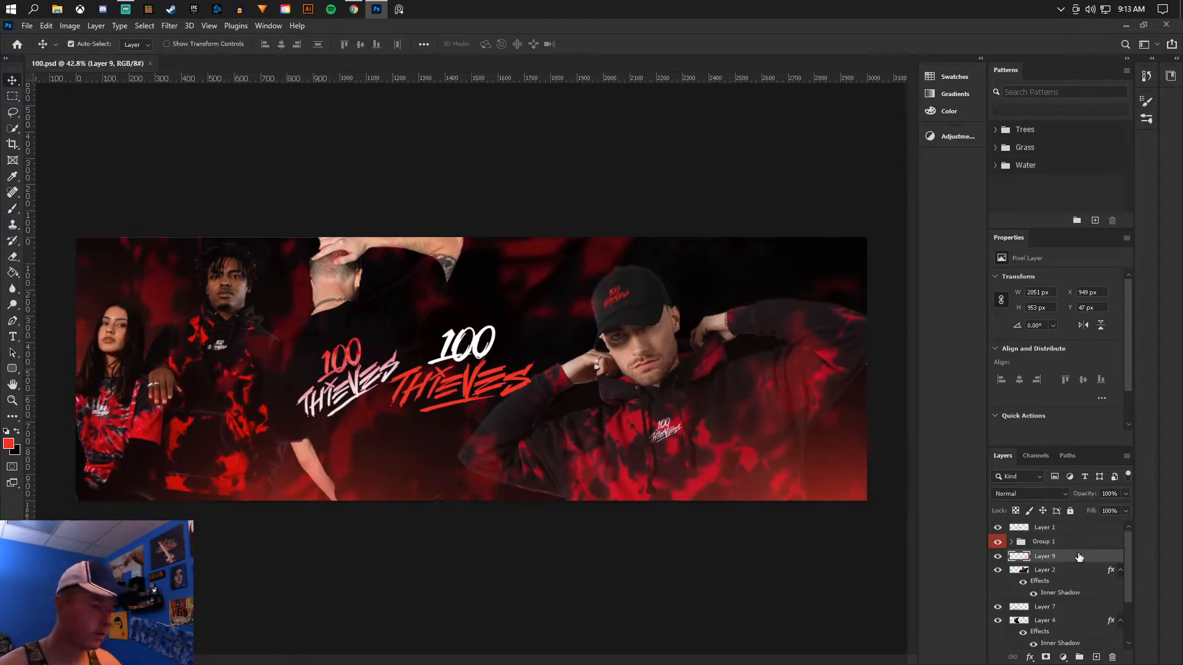
left_click(95, 25)
mouse_move(151, 190)
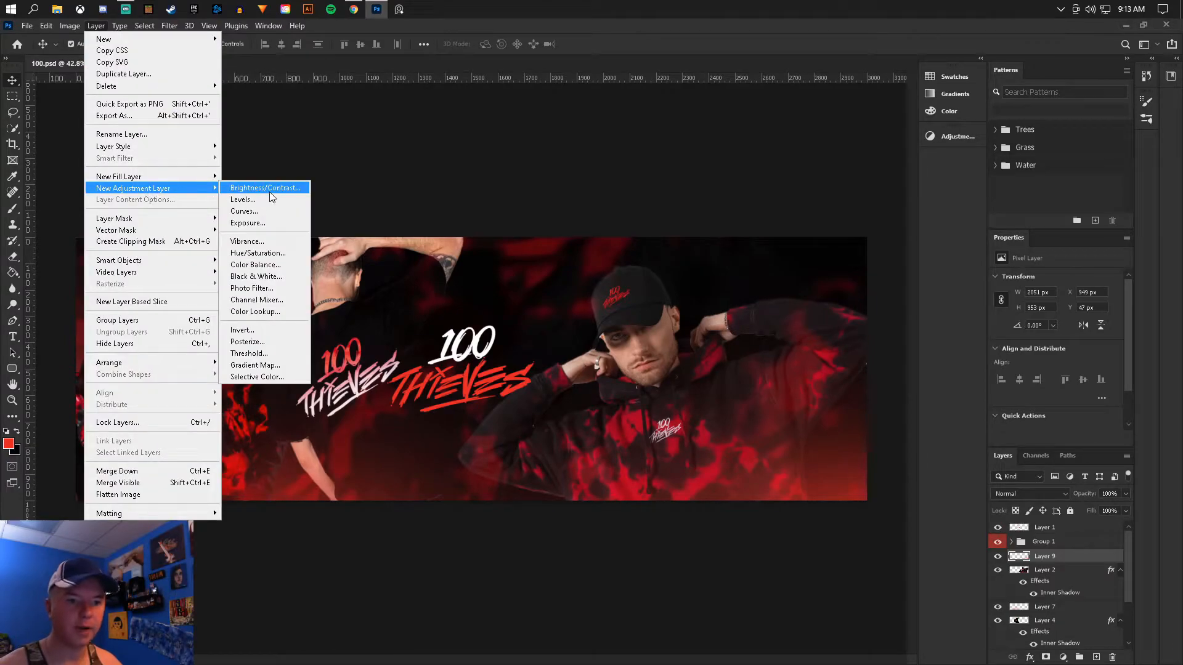
left_click(271, 189)
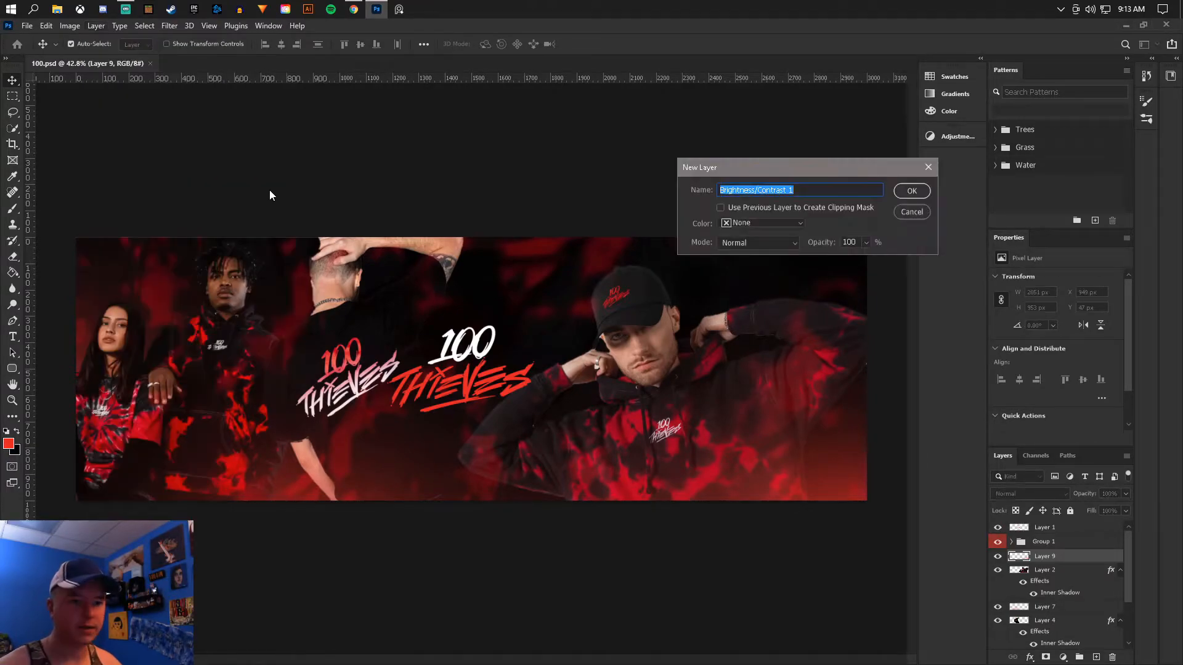
left_click(927, 190)
left_click_drag(1055, 313, 1084, 339)
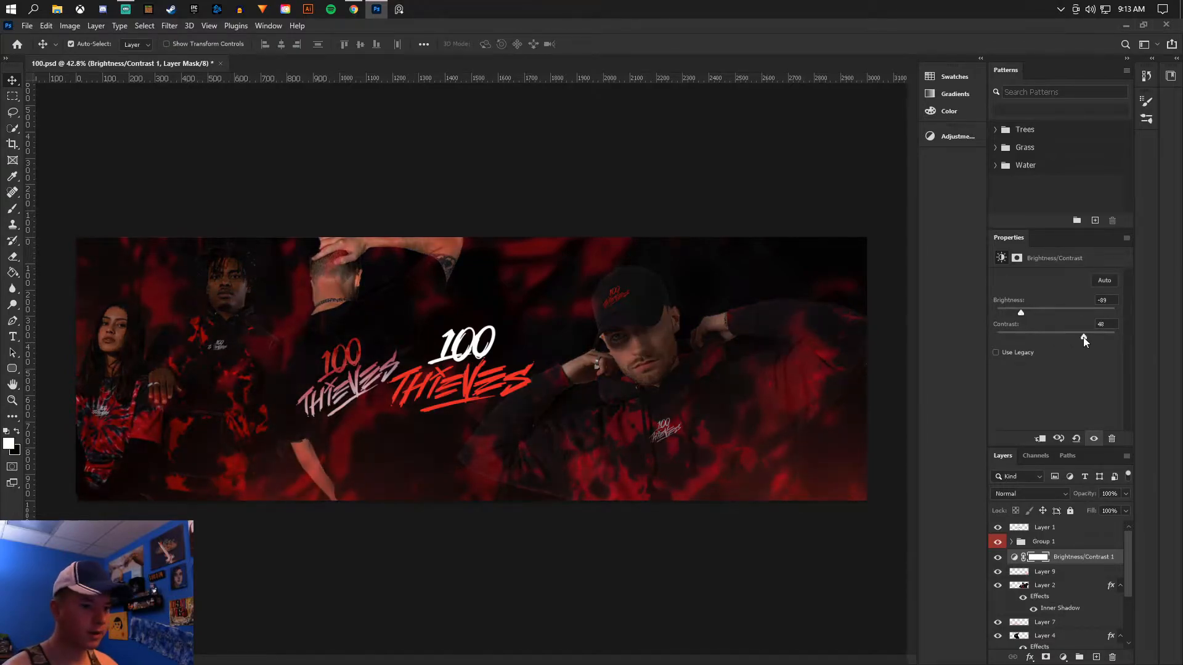
left_click(1069, 572)
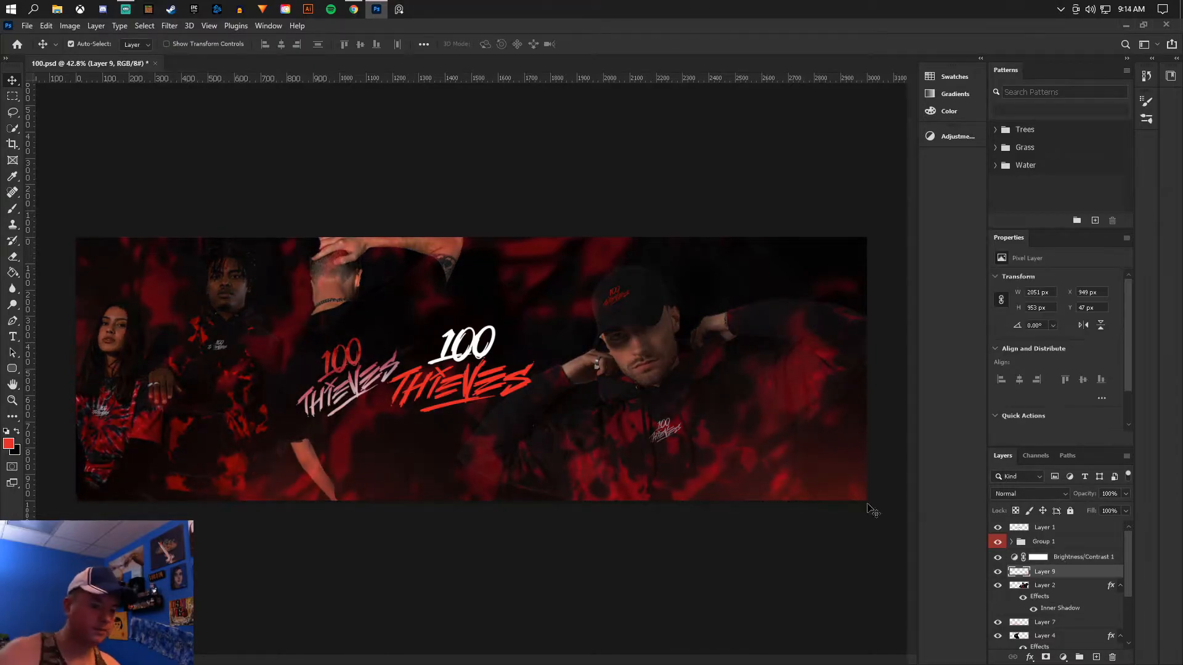
scroll(404, 312, "down", 2)
scroll(404, 316, "up", 3)
scroll(353, 377, "down", 1)
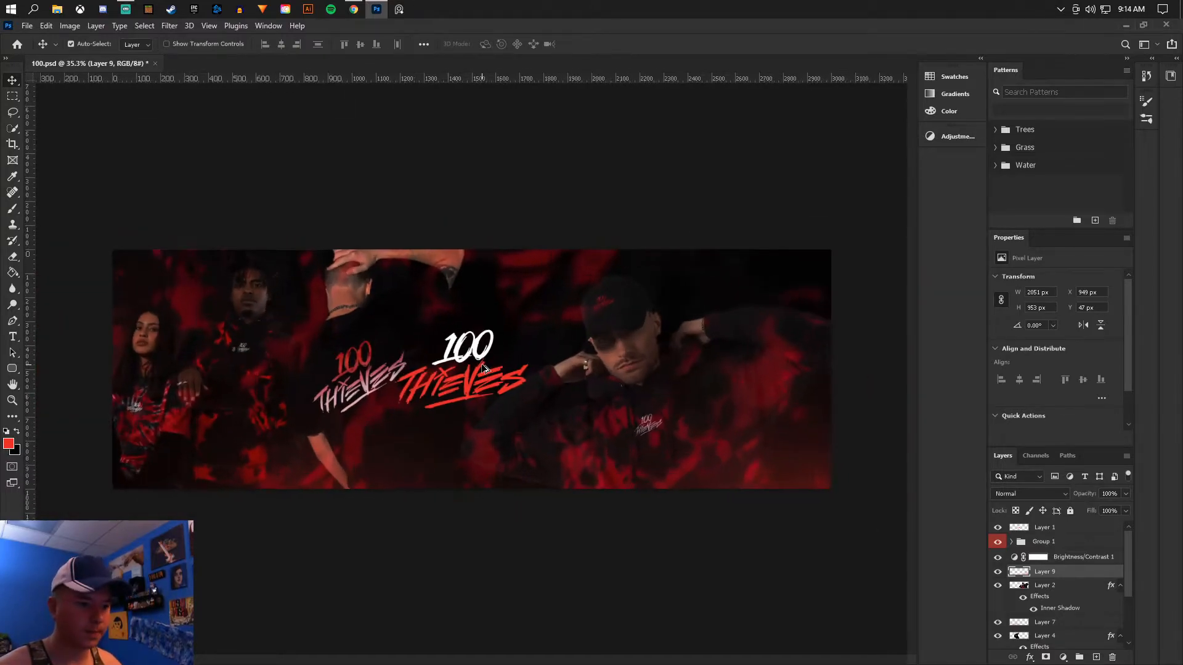
scroll(616, 402, "up", 1)
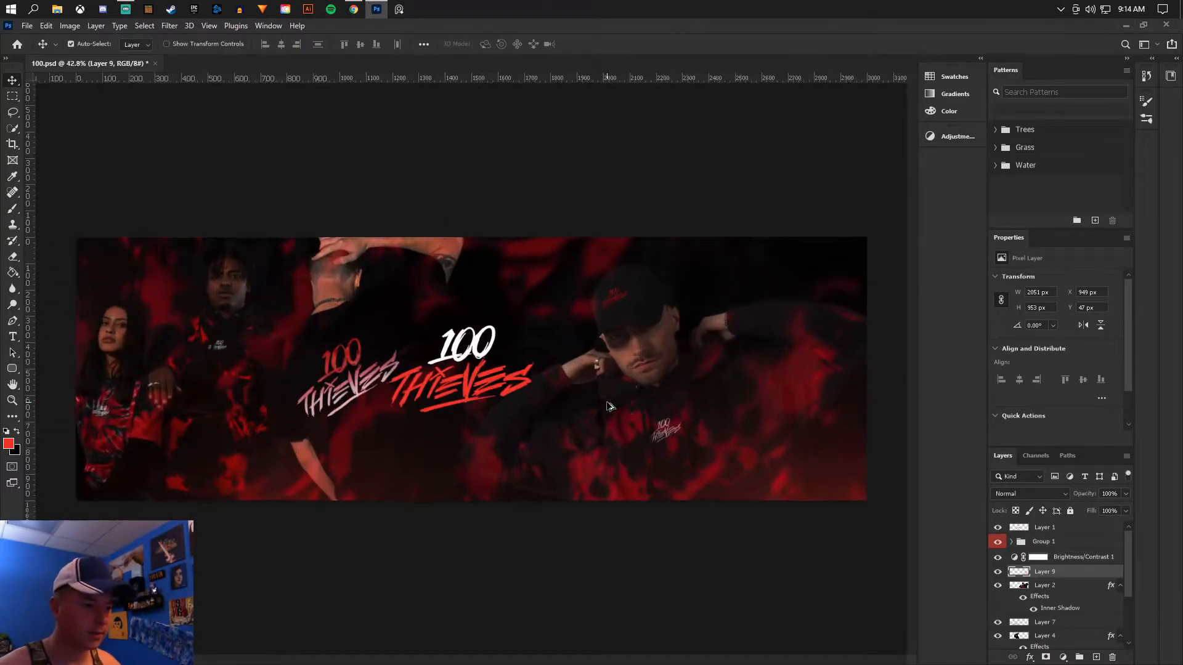
- Add a new layer above Group 1, fill it with black and set its blend mode to Color
left_click(1055, 562)
left_click(998, 542)
left_click(997, 542)
left_click(997, 527)
left_click(997, 528)
left_click(1073, 546)
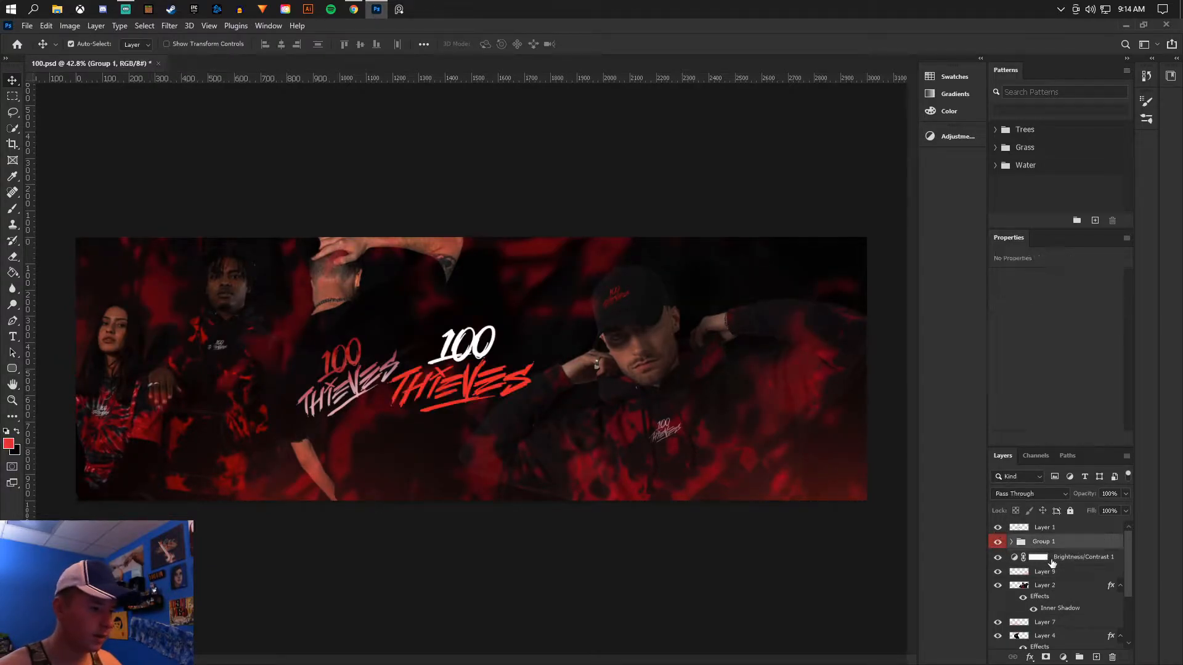
left_click(1095, 656)
key("g")
left_click(17, 431)
left_click(432, 423)
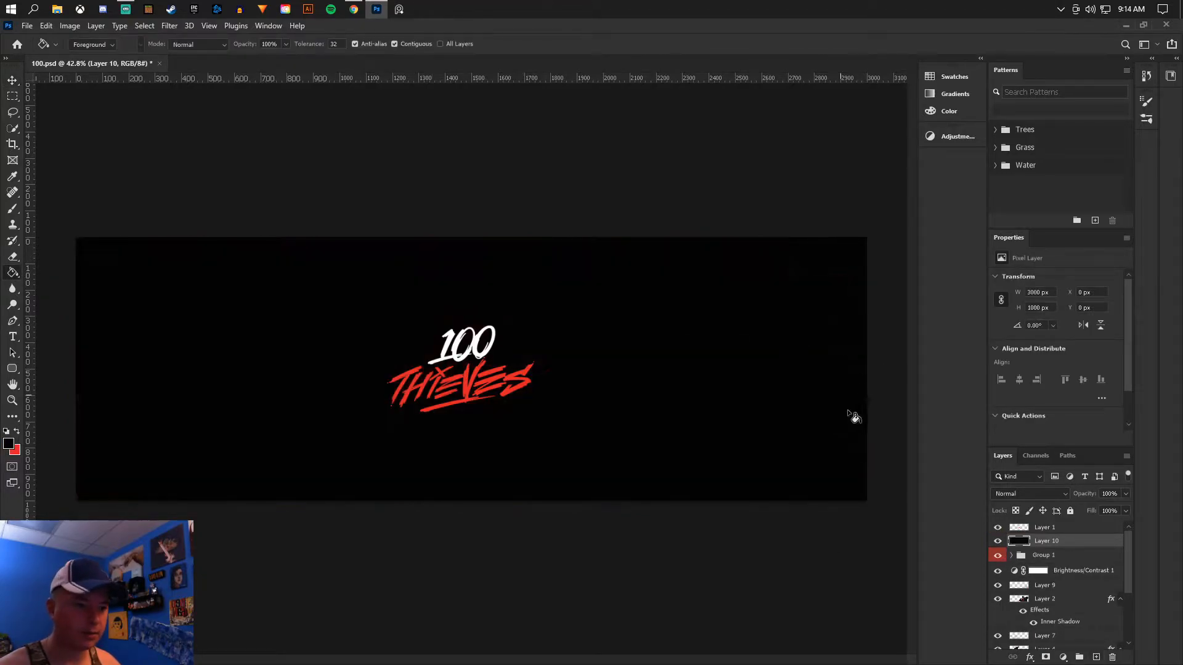
left_click(1030, 493)
left_click(1000, 645)
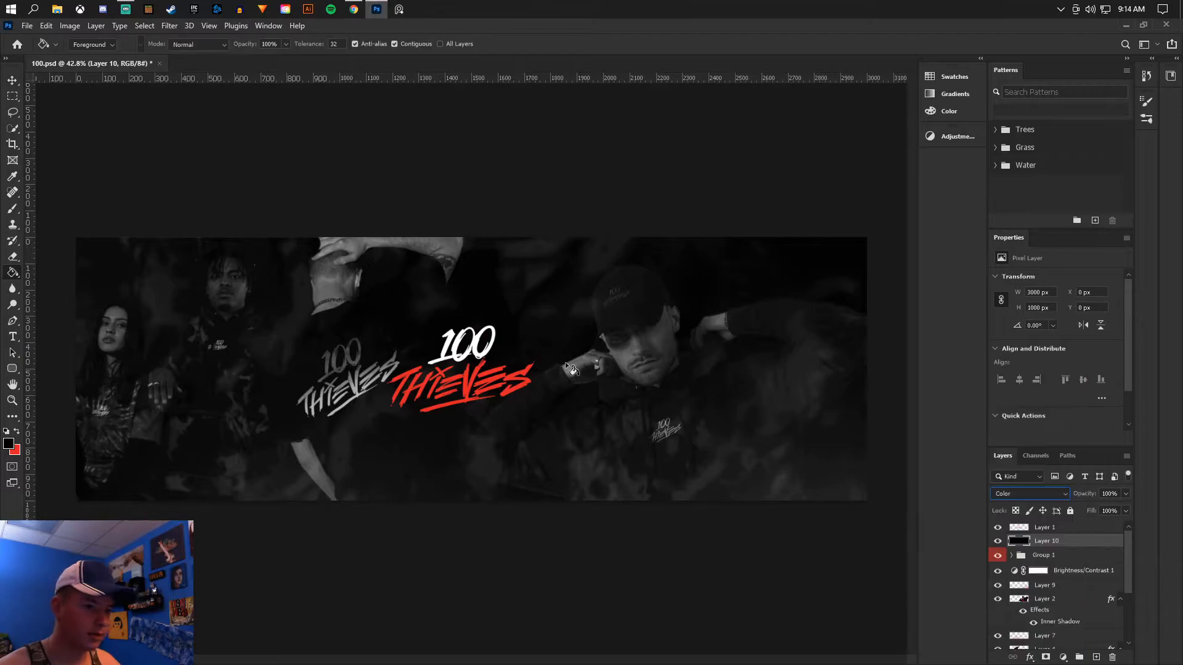
- Move the black Color layer directly above Layer 2 and clip it to that layer so only the capped model is desaturated
key("v")
left_click(1059, 587)
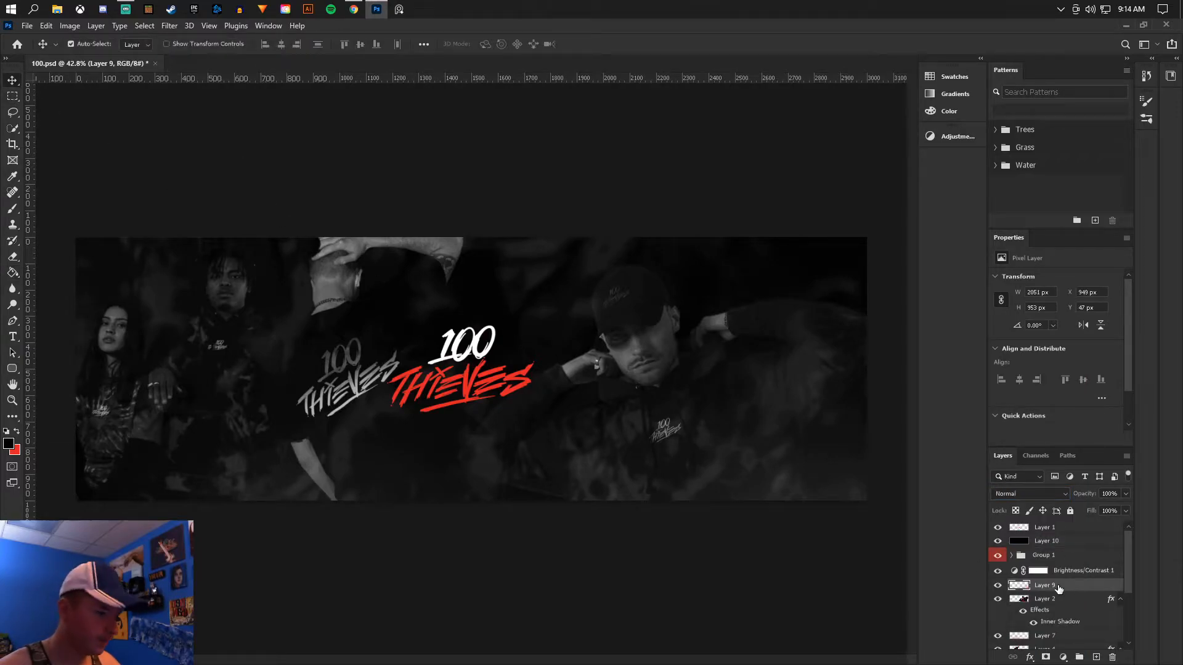
left_click(997, 587)
left_click(998, 587)
key("ctrl+minus")
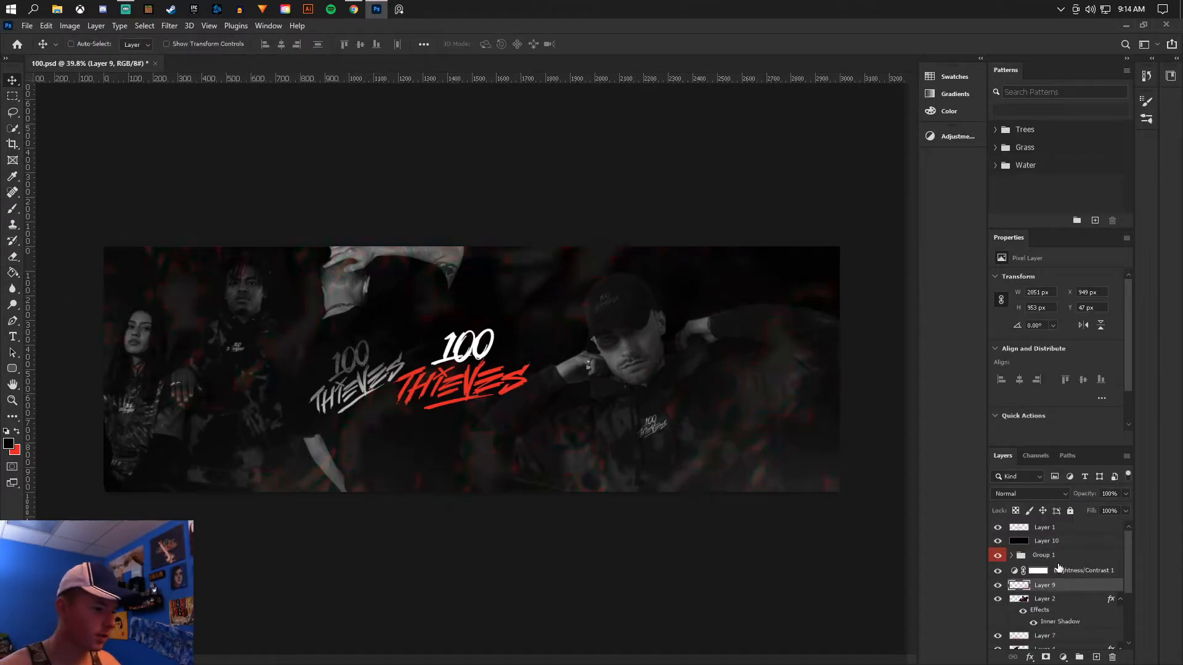
left_click(1052, 557)
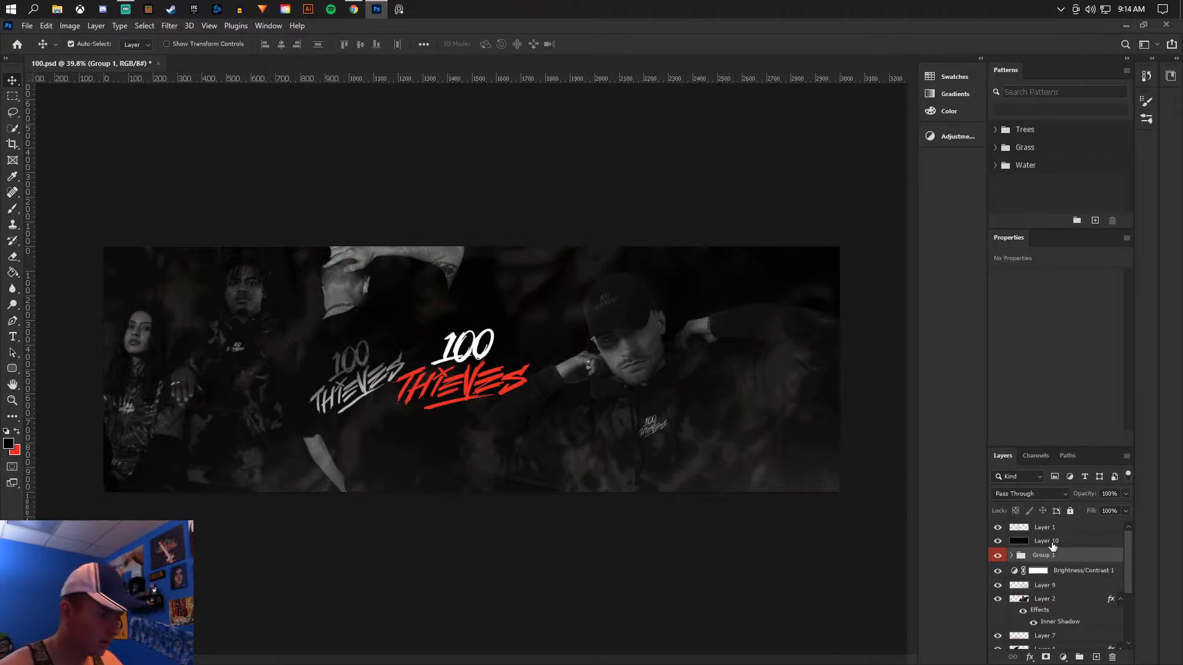
left_click(1071, 542)
left_click_drag(1071, 543, 1075, 590)
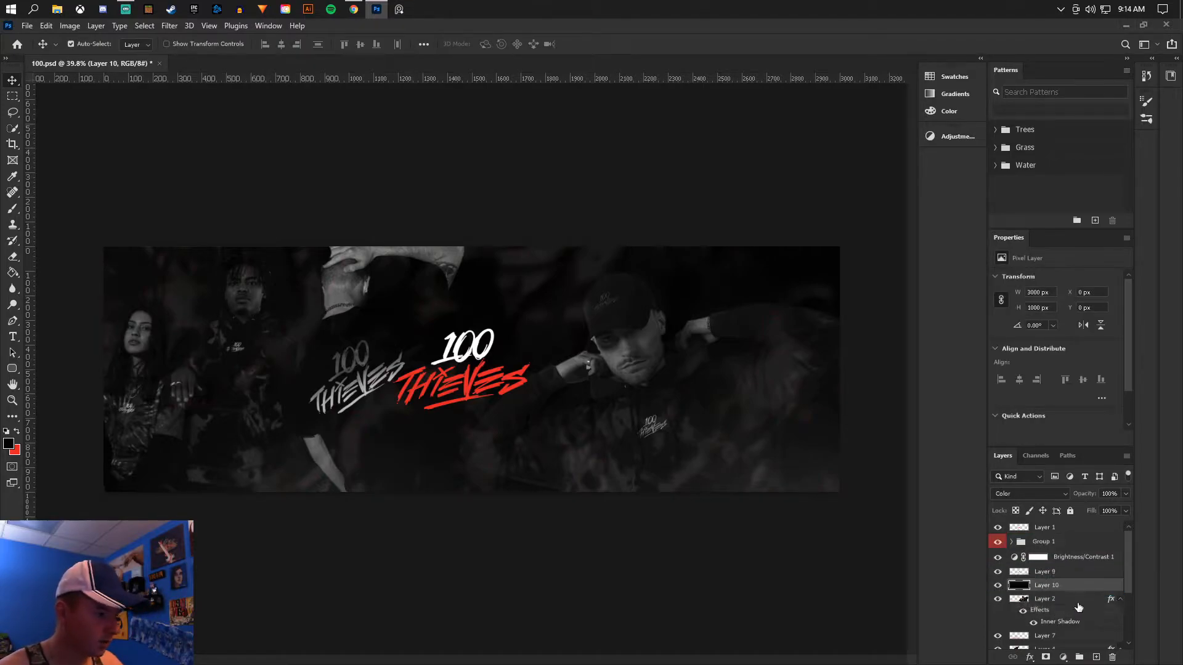
left_click(1075, 591, "alt")
- Duplicate the black Color layer above Layer 4 and above Layer 3, clipping each copy to the model layer beneath it
scroll(1074, 596, "down", 6)
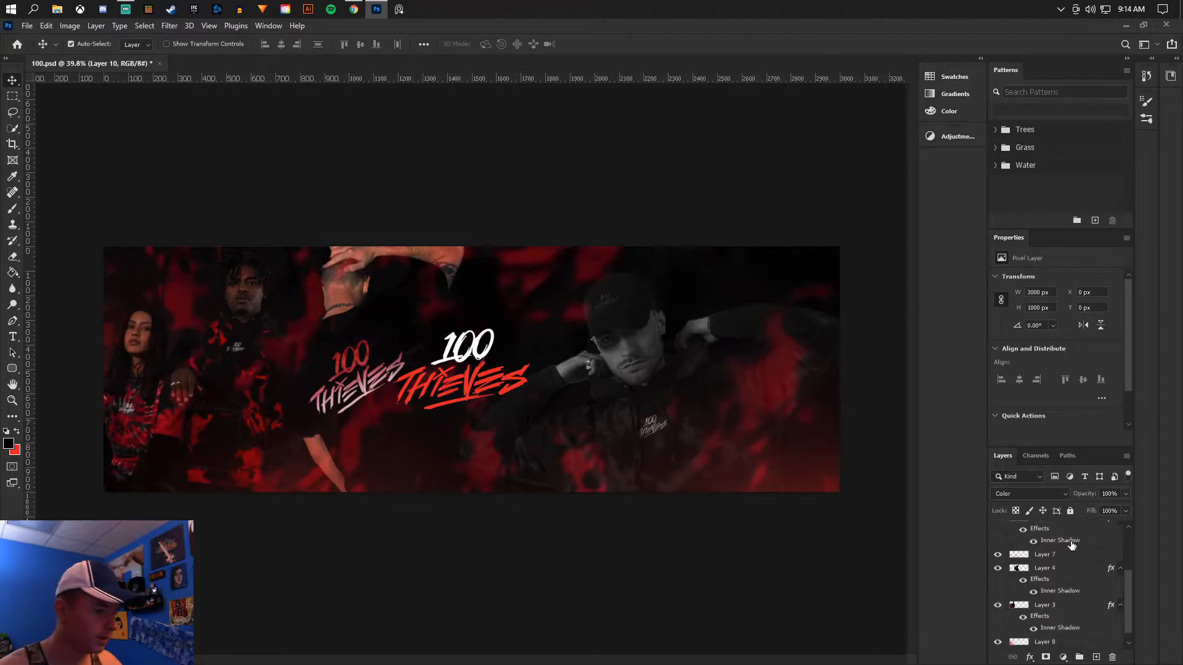
scroll(1071, 551, "up", 2)
left_click_drag(1064, 537, 1063, 594)
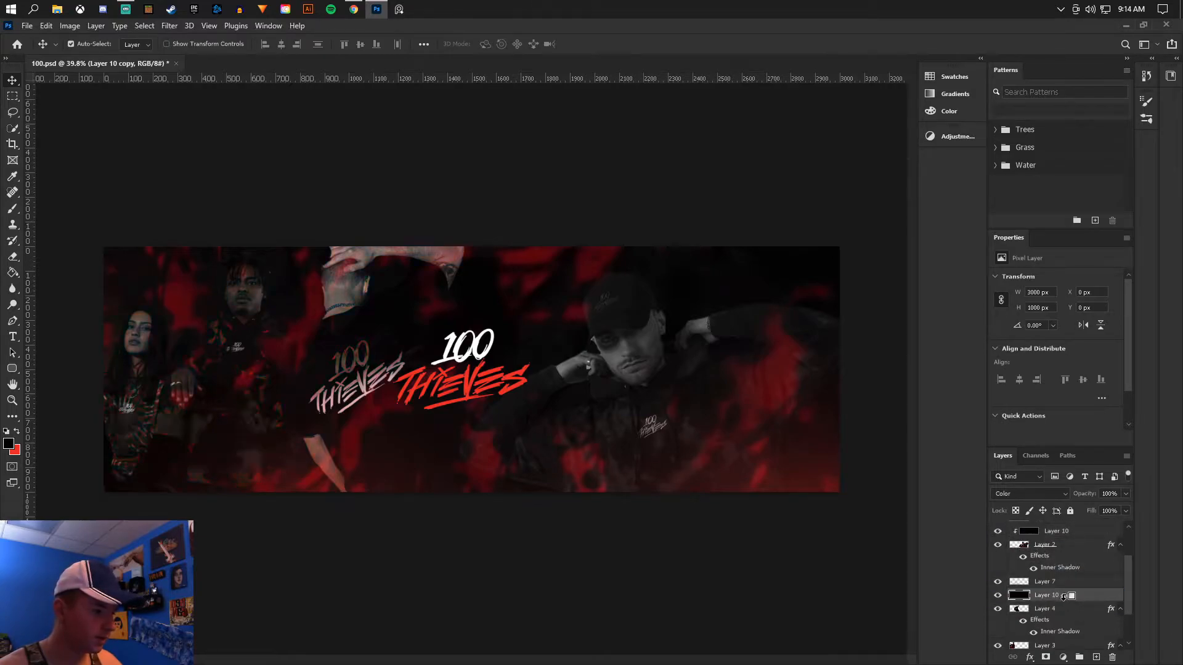
scroll(1064, 592, "down", 3)
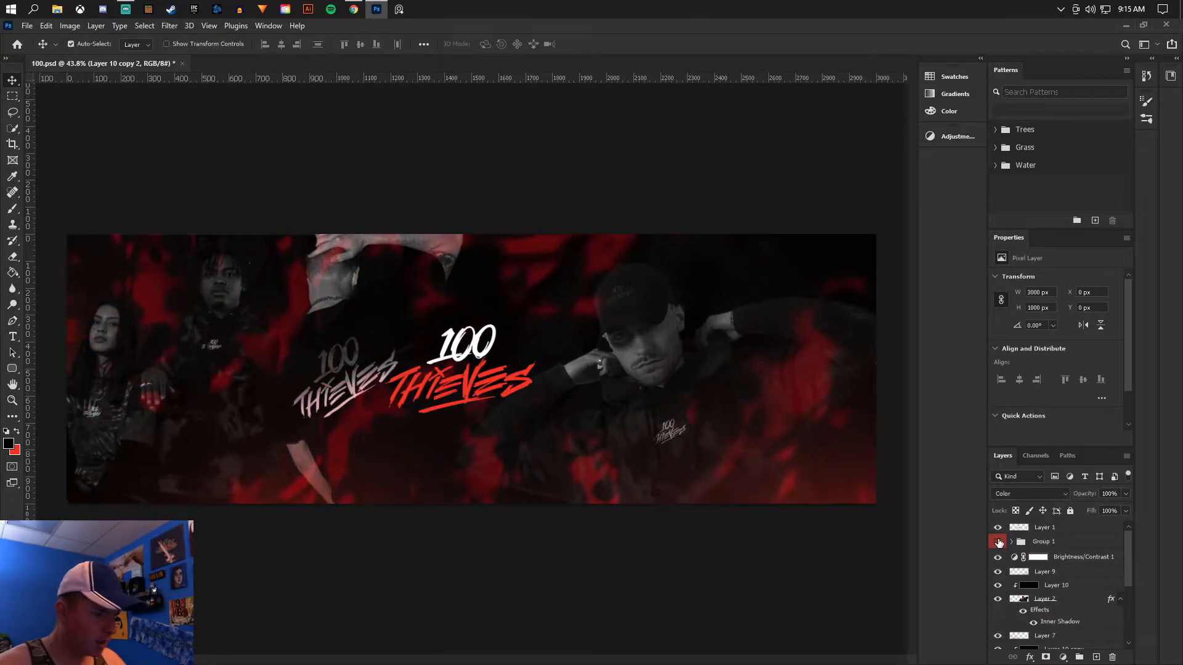
left_click(998, 542)
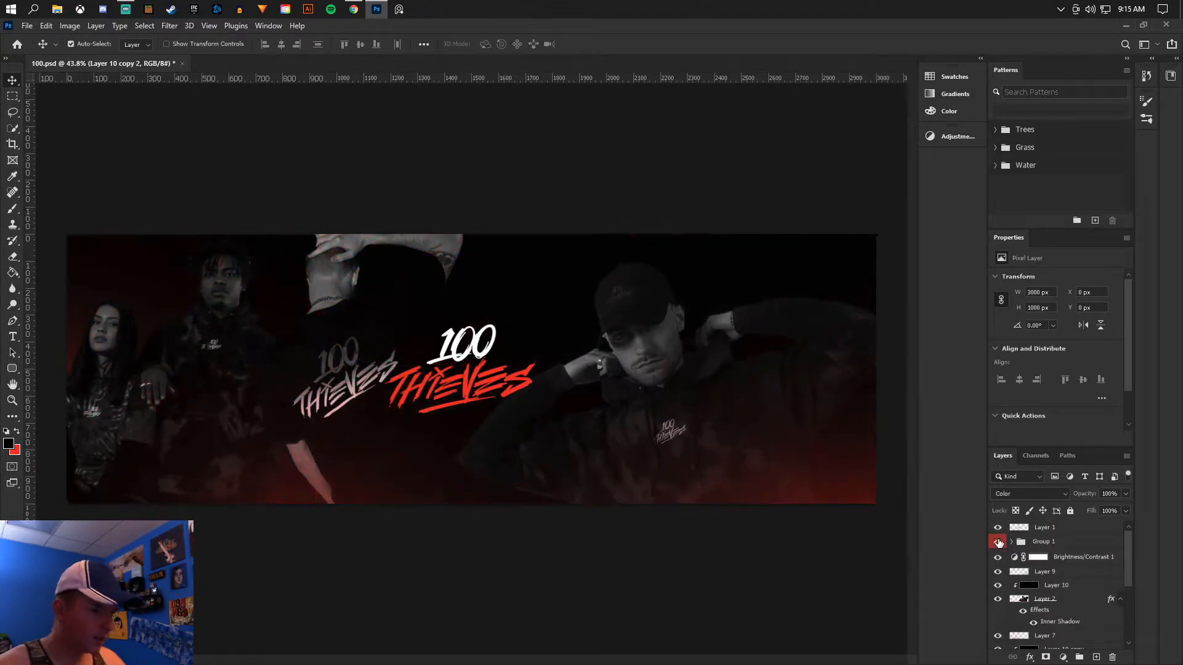
left_click(998, 542)
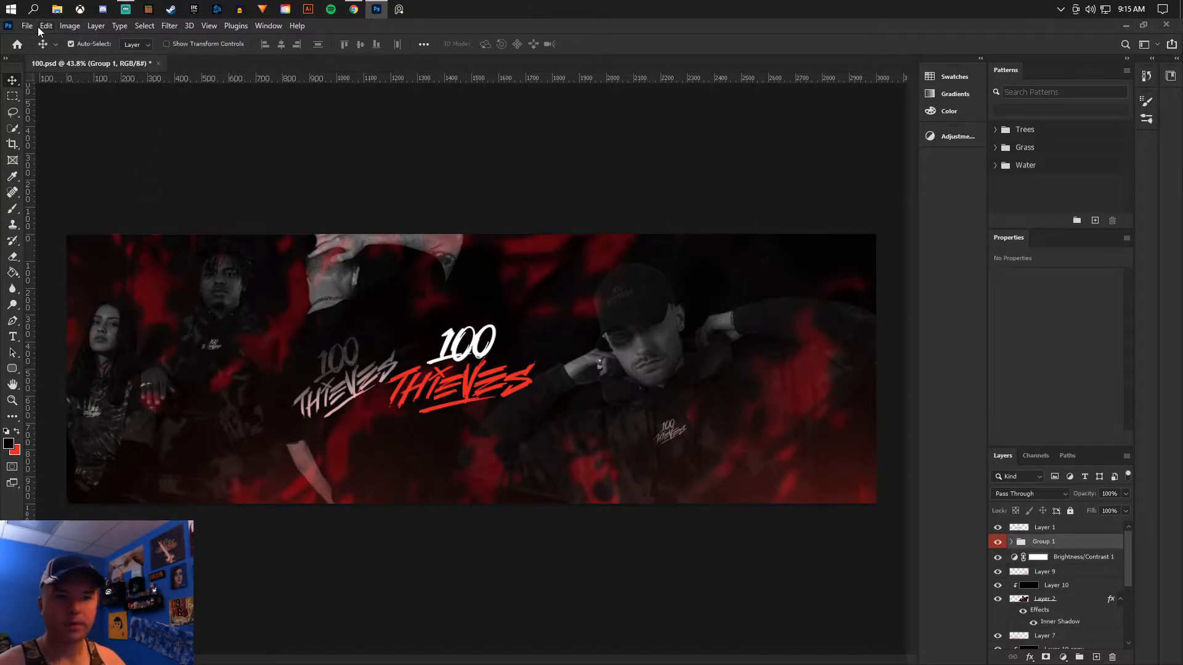
- Add a Hue/Saturation adjustment layer clipped to Group 1 with saturation +9 and lightness -14
left_click(93, 26)
mouse_move(187, 192)
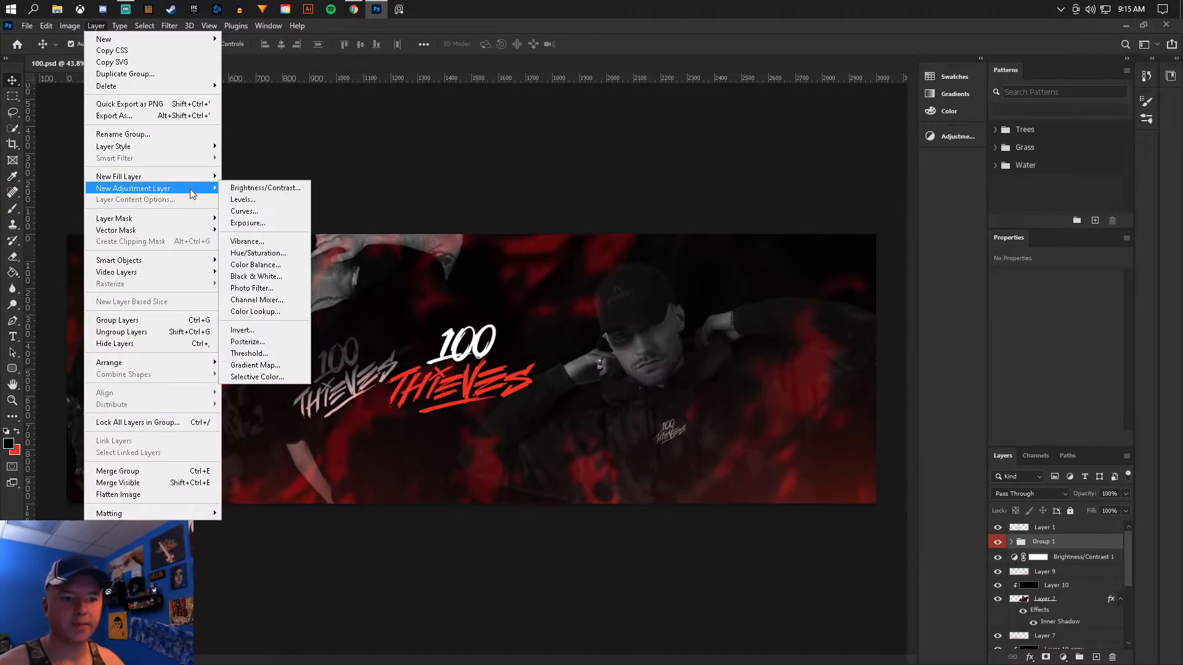
left_click(265, 253)
key("Return")
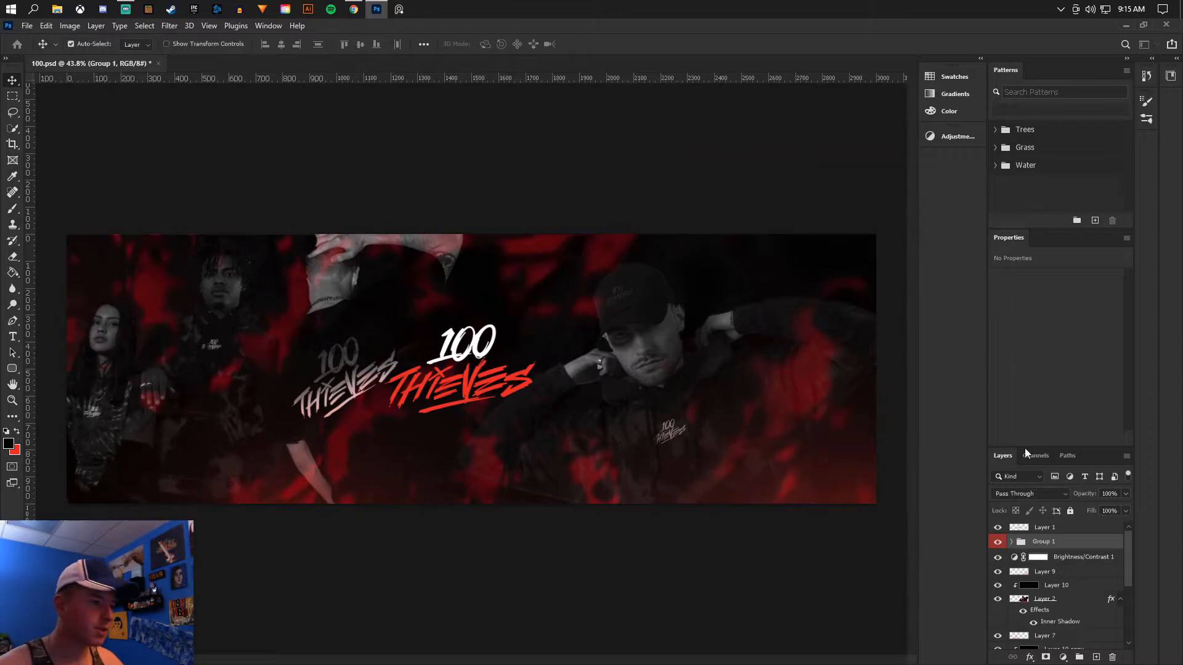
left_click(1078, 546, "alt")
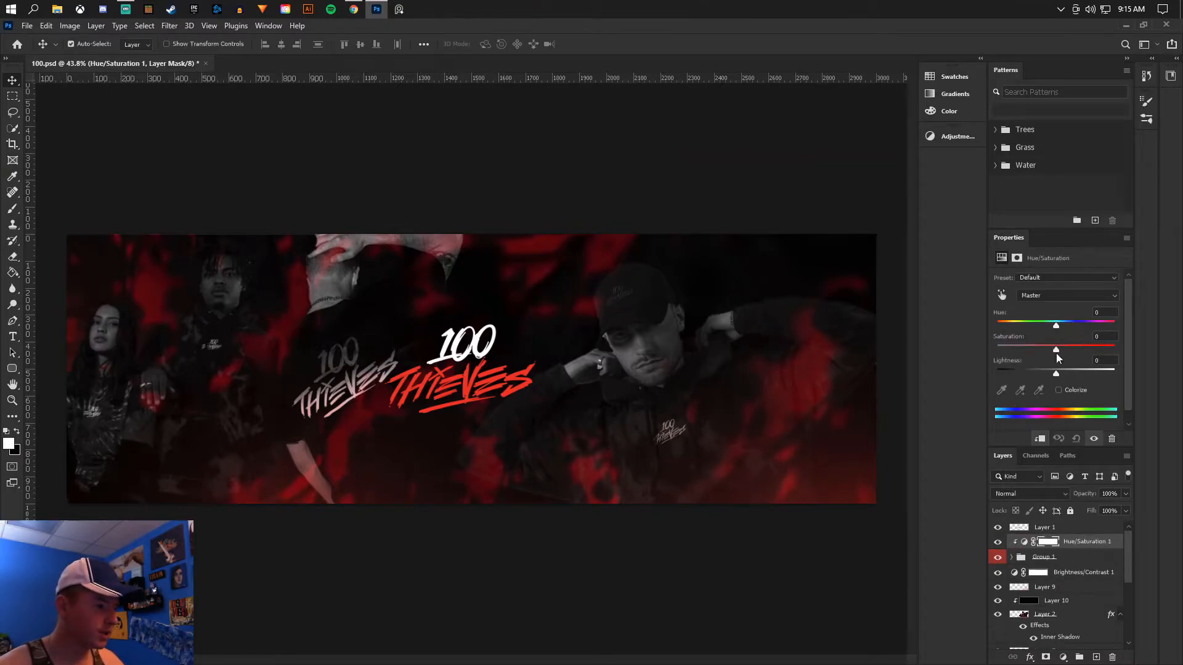
left_click_drag(1056, 350, 1066, 349)
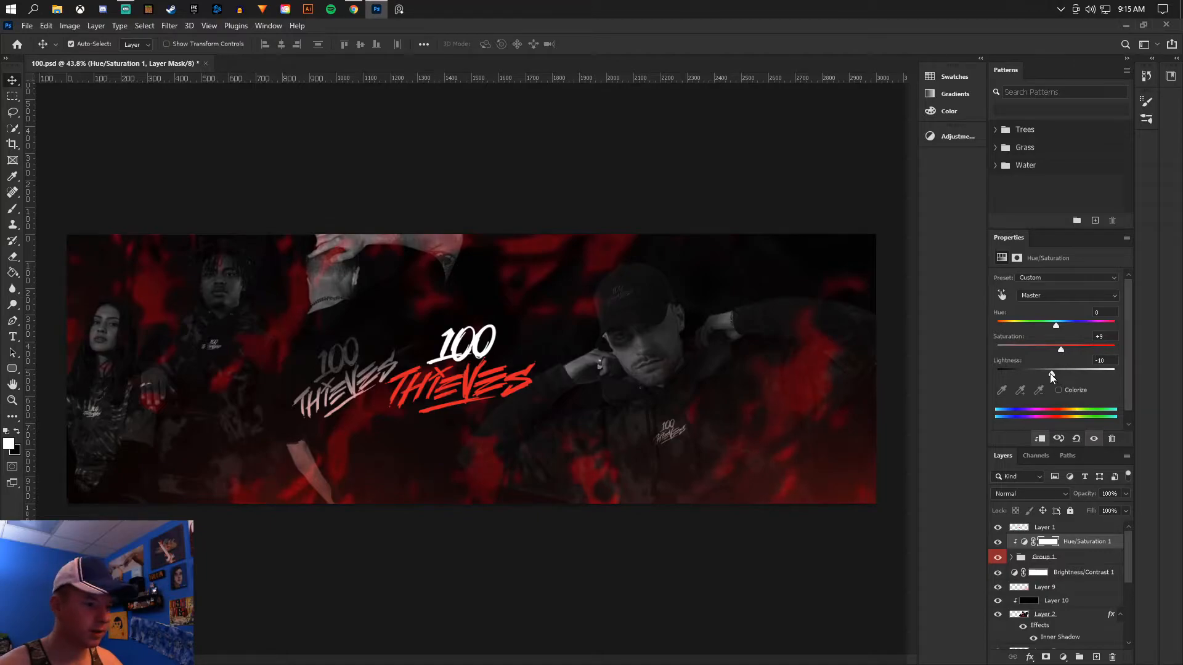
- Switch to Chrome, copy the 100 Thieves Twitter header, paste it into the banner at full width and put its sponsor logos on their own layer
key("alt+Tab")
right_click(834, 328)
left_click(874, 366)
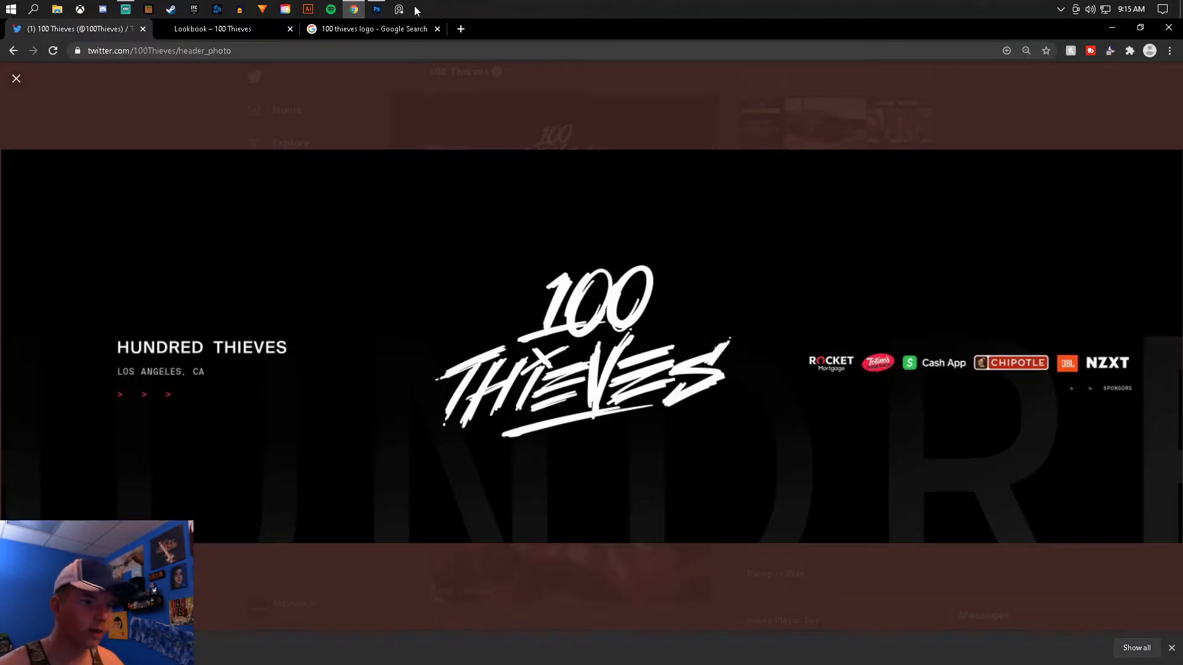
left_click(376, 8)
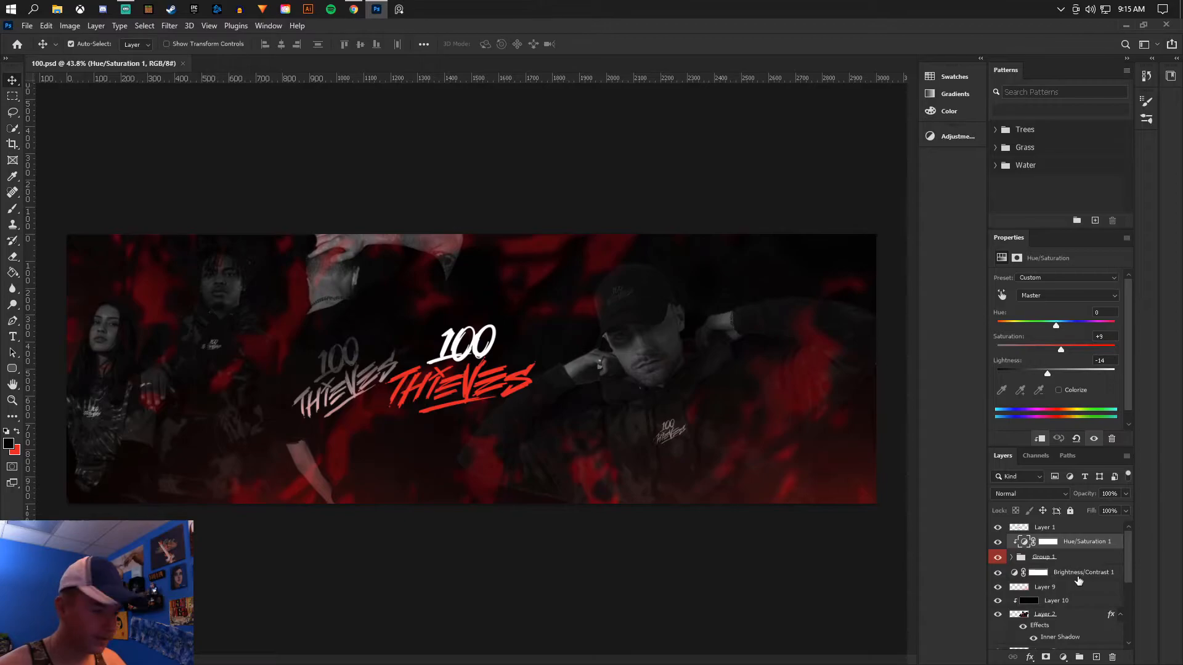
key("ctrl+v")
key("ctrl+t")
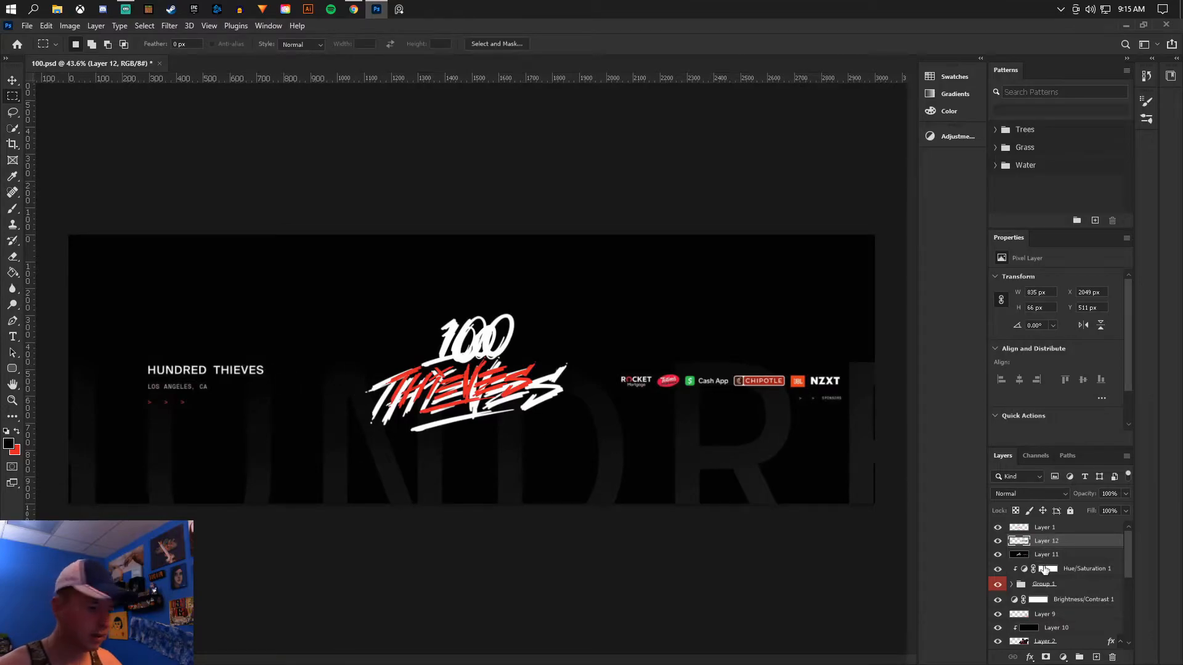
- Delete the pasted header layer and move the sponsor logo strip beneath the central 100 Thieves logo
key("alt+bracketleft")
left_click(1112, 658)
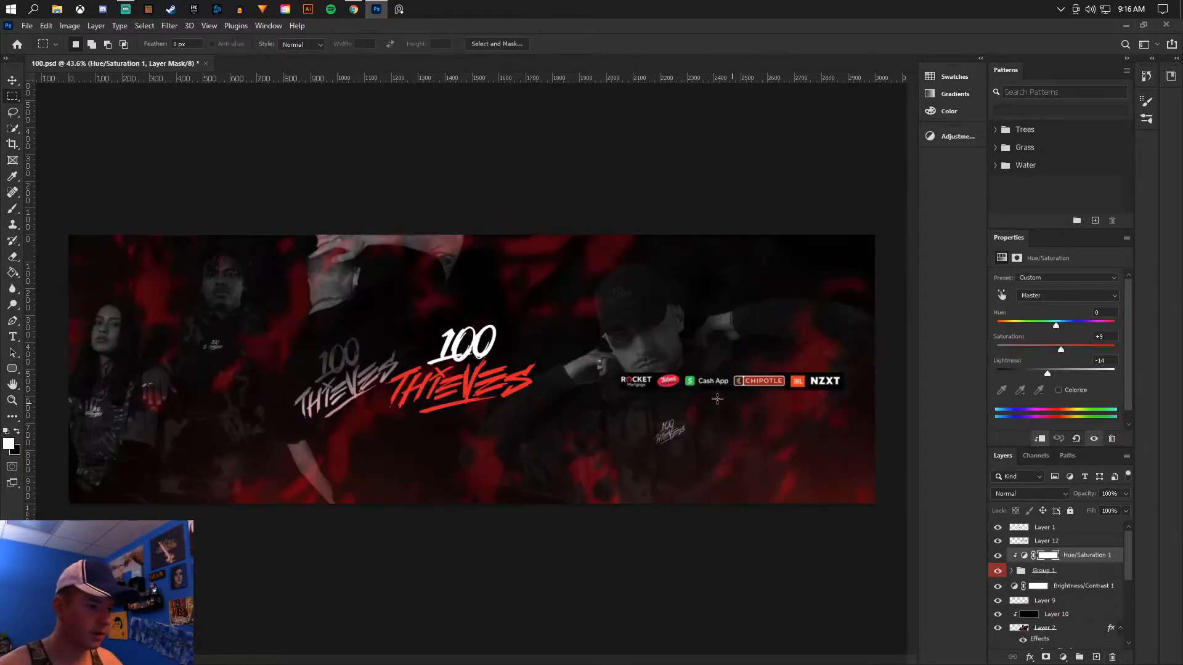
left_click(12, 82)
left_click_drag(719, 383, 453, 441)
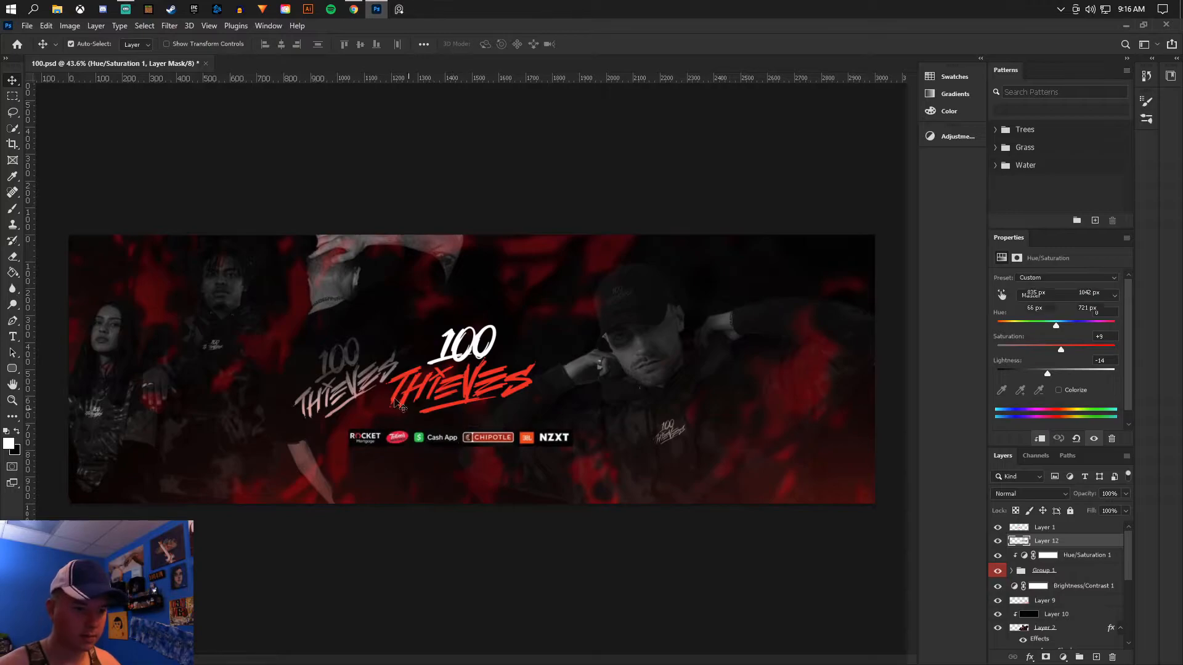
- Select the whole canvas, center the sponsor logo strip horizontally within it and clear the selection
key("m")
left_click_drag(52, 217, 204, 306)
key("ctrl+a")
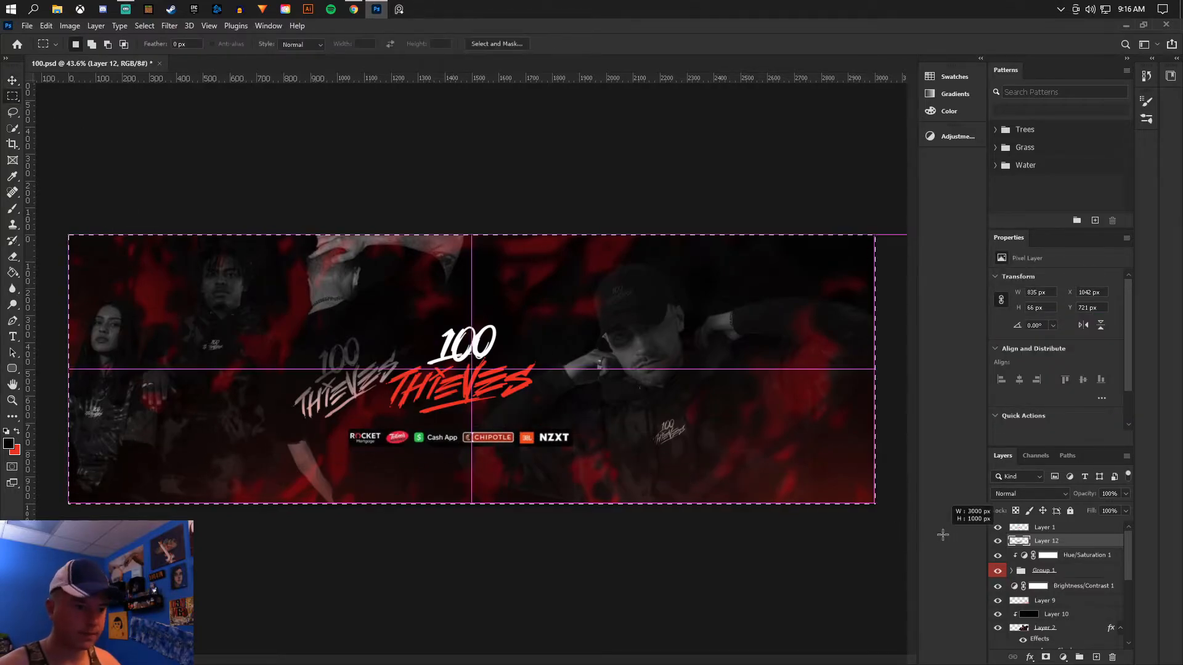
left_click(23, 81)
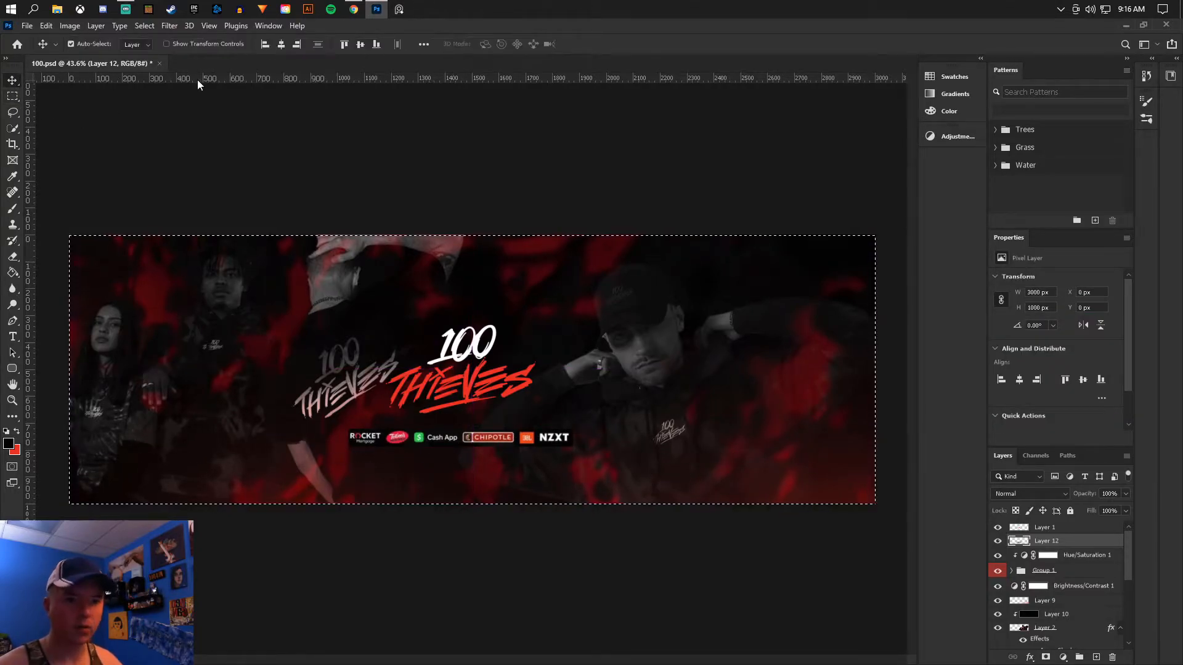
left_click(280, 44)
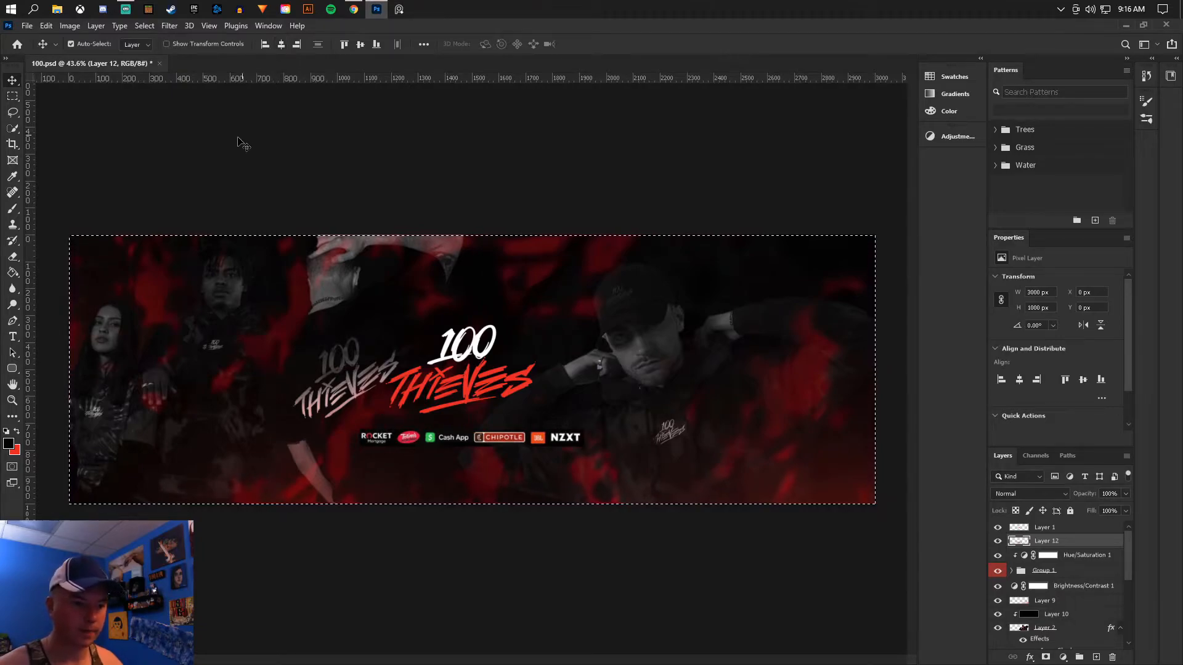
left_click(9, 97)
left_click(431, 322)
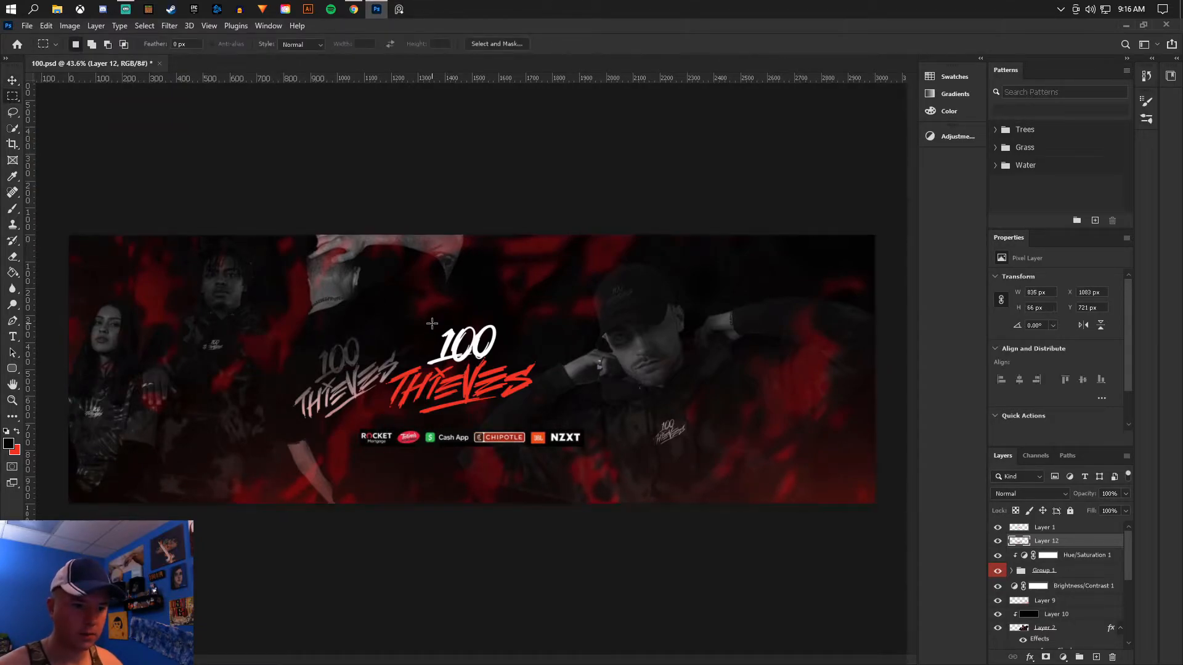
- Select the full-width area between the central logo and the banner's bottom edge, center the sponsor strip vertically in it and deselect
left_click_drag(68, 504, 906, 416)
scroll(507, 428, "up", 4)
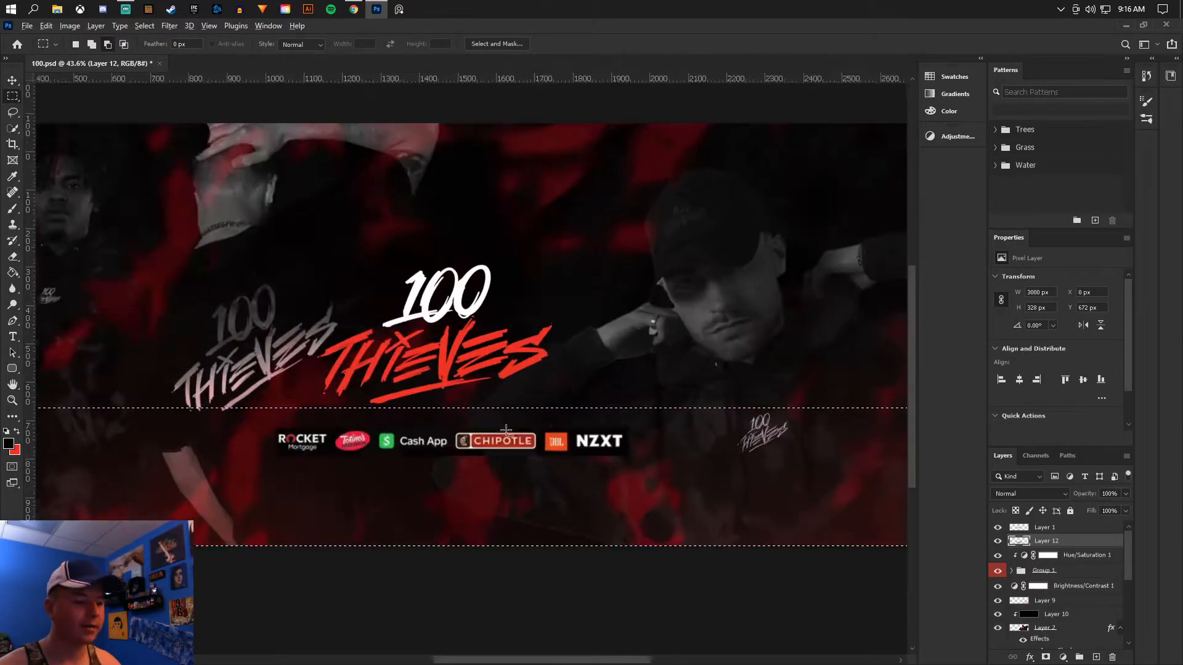
left_click(14, 79)
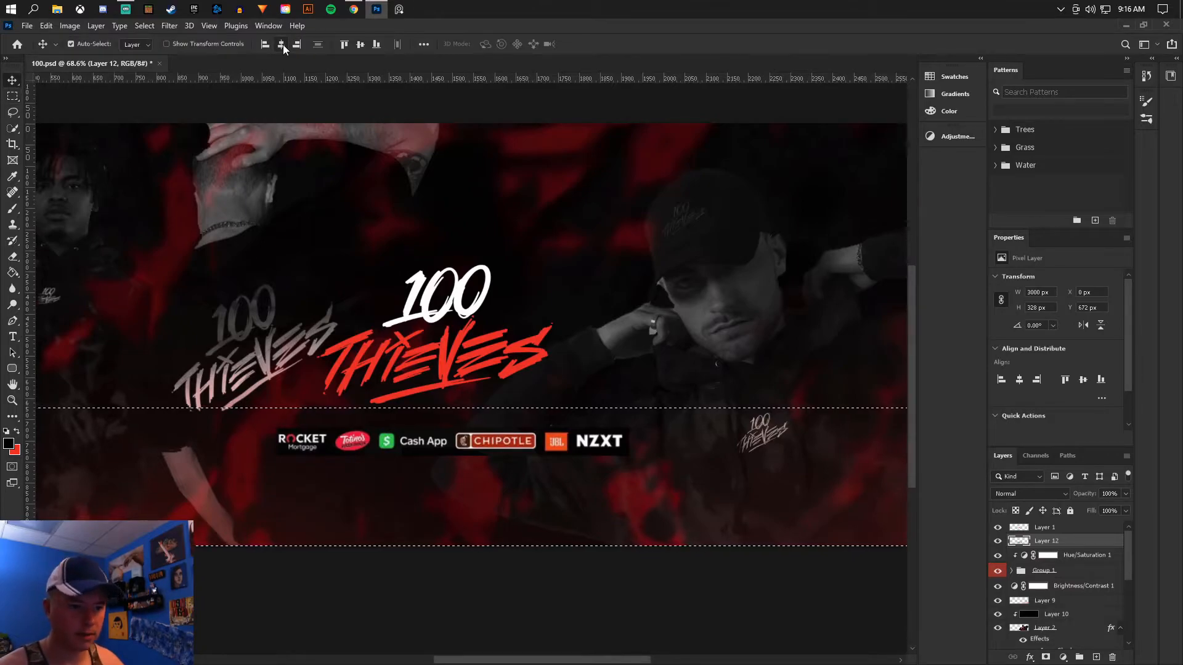
left_click(361, 44)
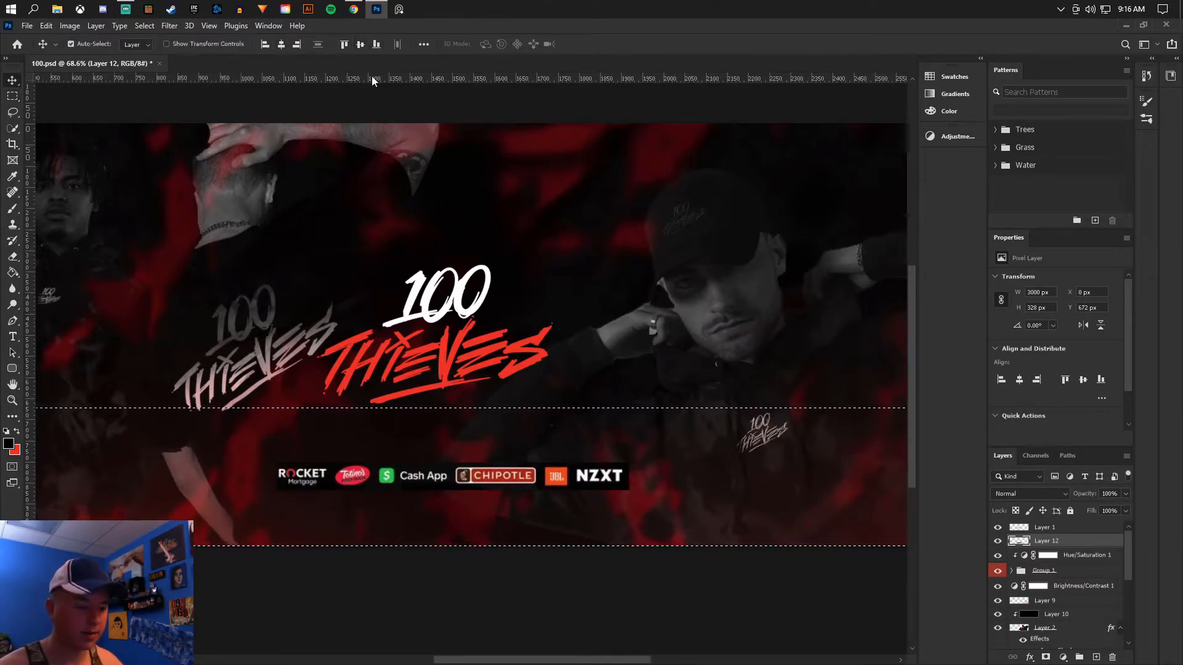
left_click(12, 96)
right_click(436, 259)
left_click(463, 269)
scroll(476, 426, "down", 5)
scroll(477, 426, "up", 2)
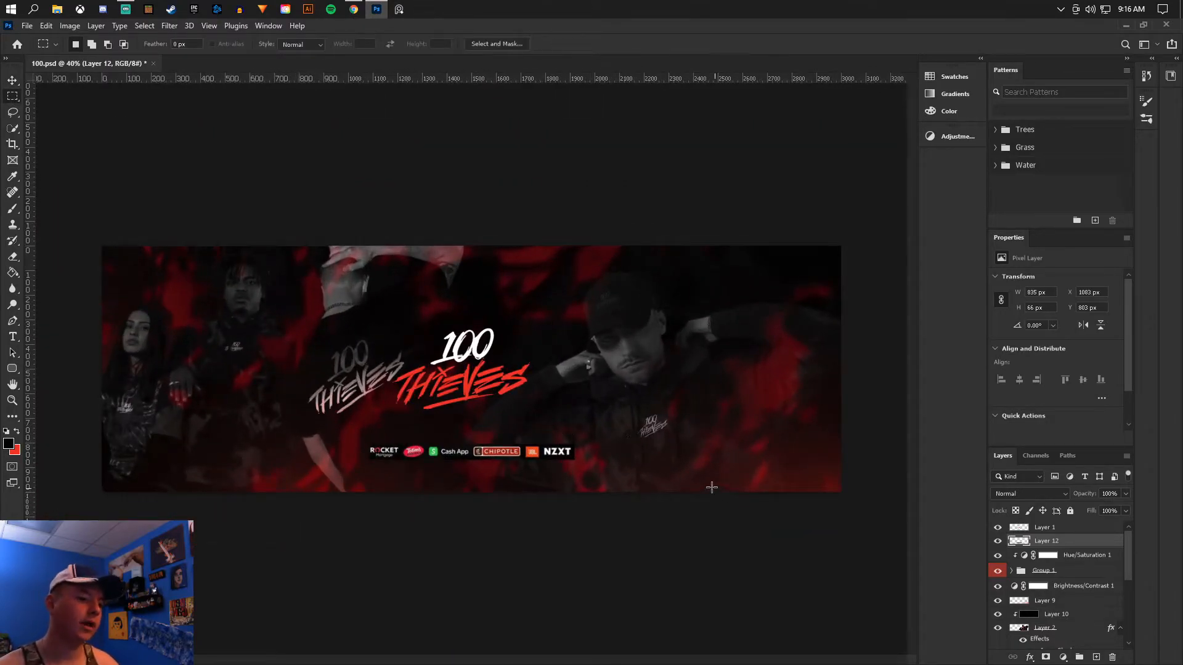
- Select the whole canvas, center the central 100 Thieves logo layer horizontally within it and clear the selection
scroll(468, 431, "up", 3)
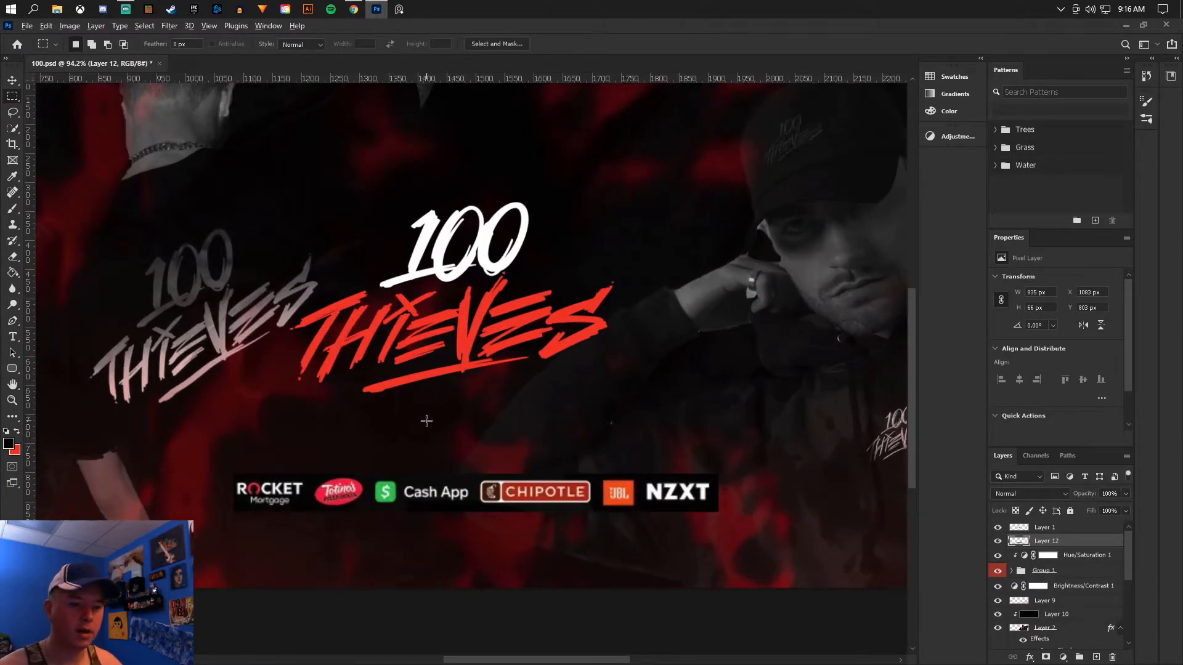
scroll(542, 471, "down", 3)
left_click_drag(82, 230, 881, 546)
left_click(1057, 530)
left_click(997, 541)
left_click(997, 541)
key("v")
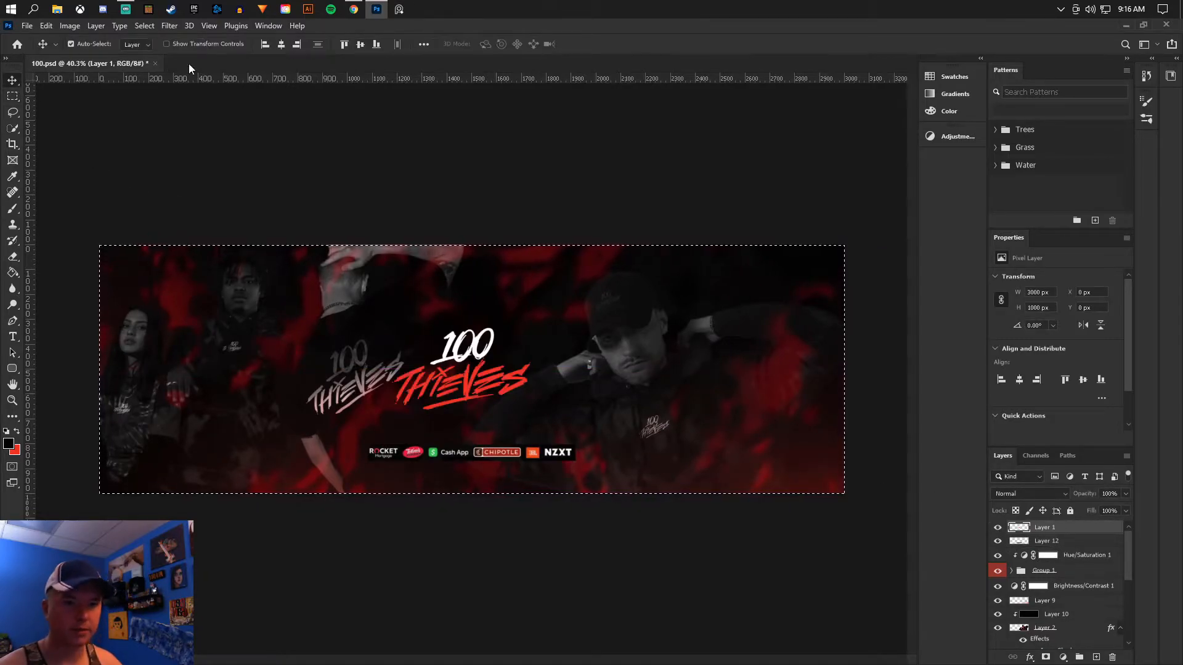
left_click(281, 44)
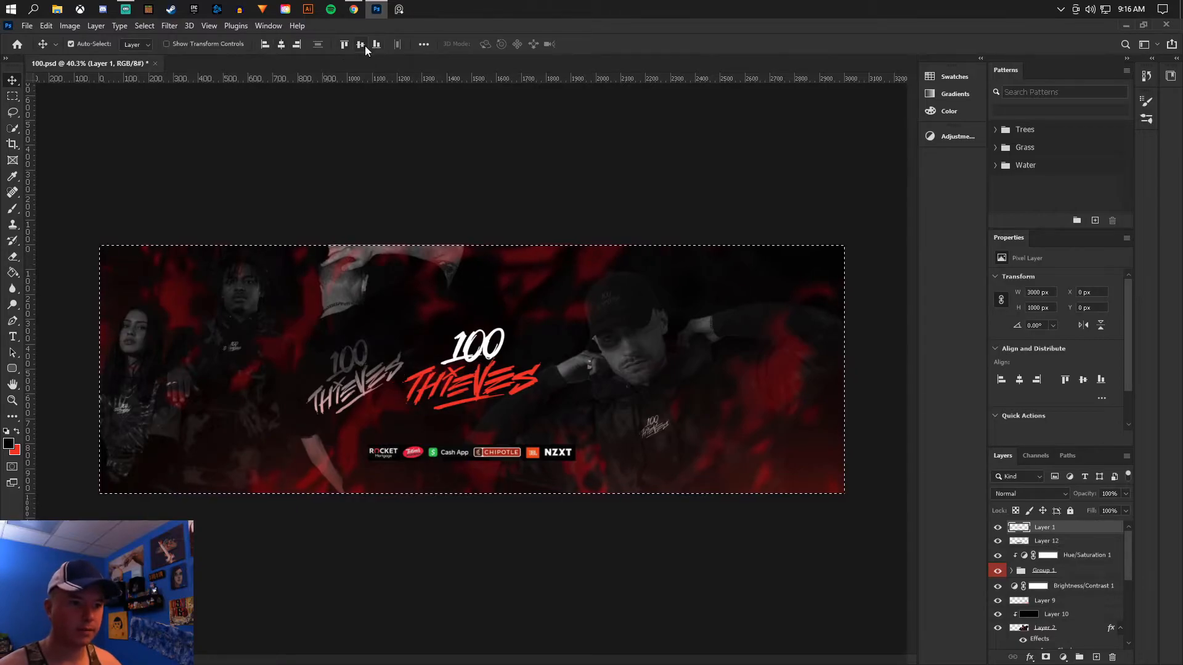
left_click(14, 96)
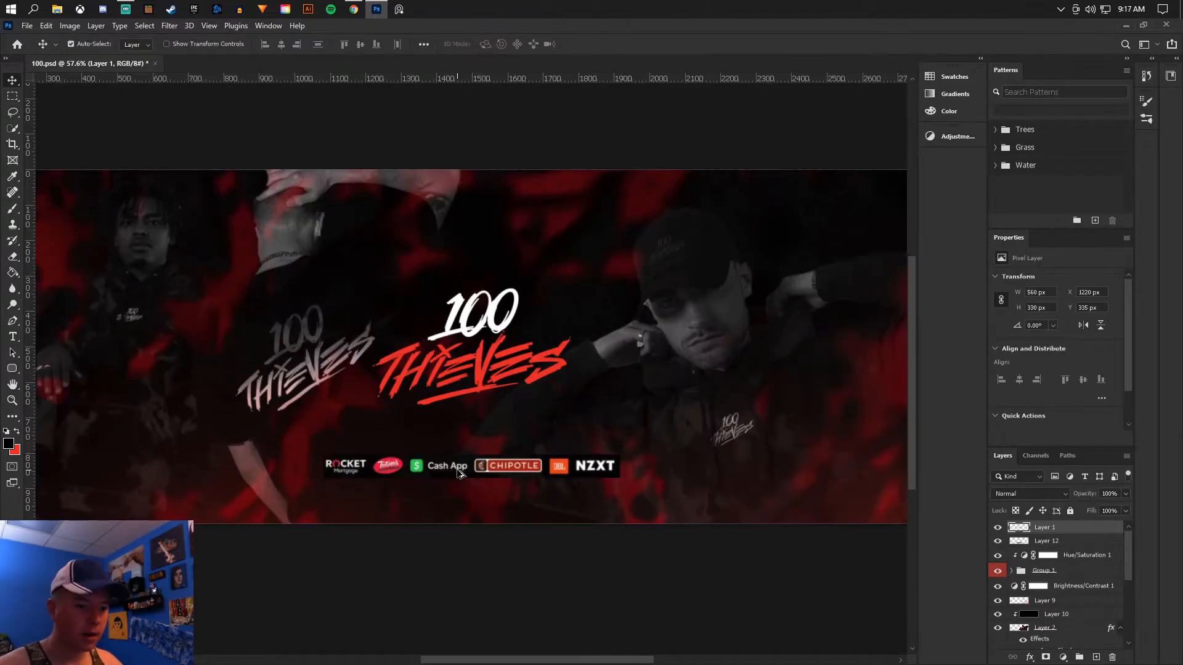
- Apply Brightness/Contrast to the sponsor strip layer, raising contrast to about 73 and brightness slightly
scroll(463, 475, "up", 6)
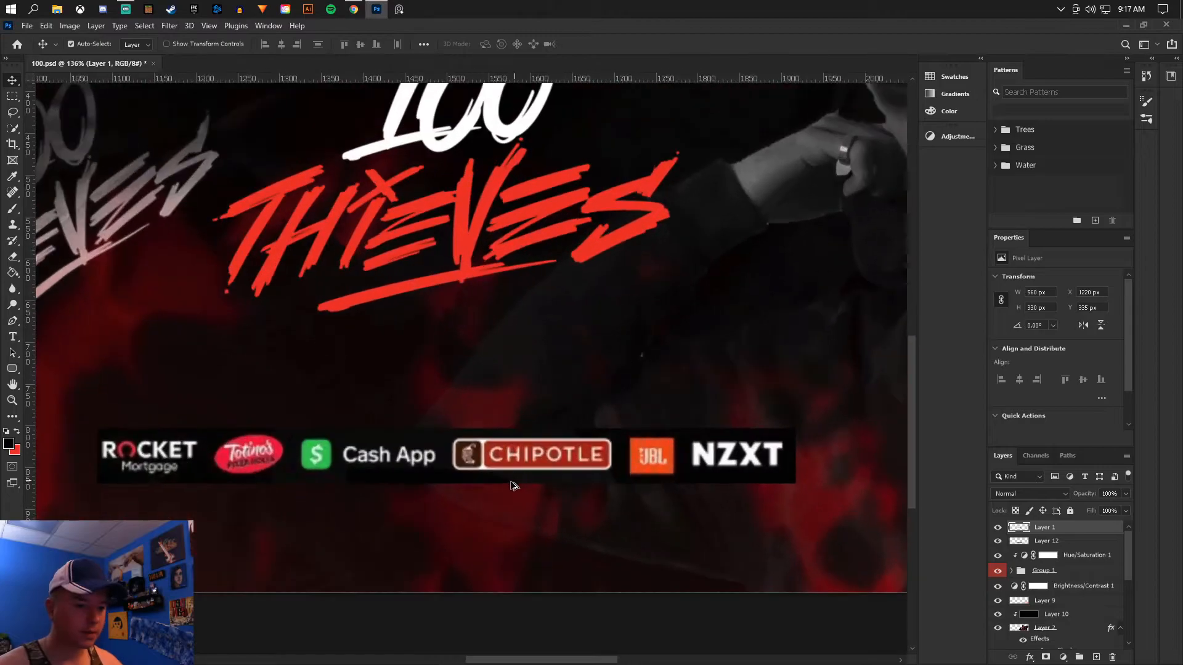
scroll(241, 359, "down", 1)
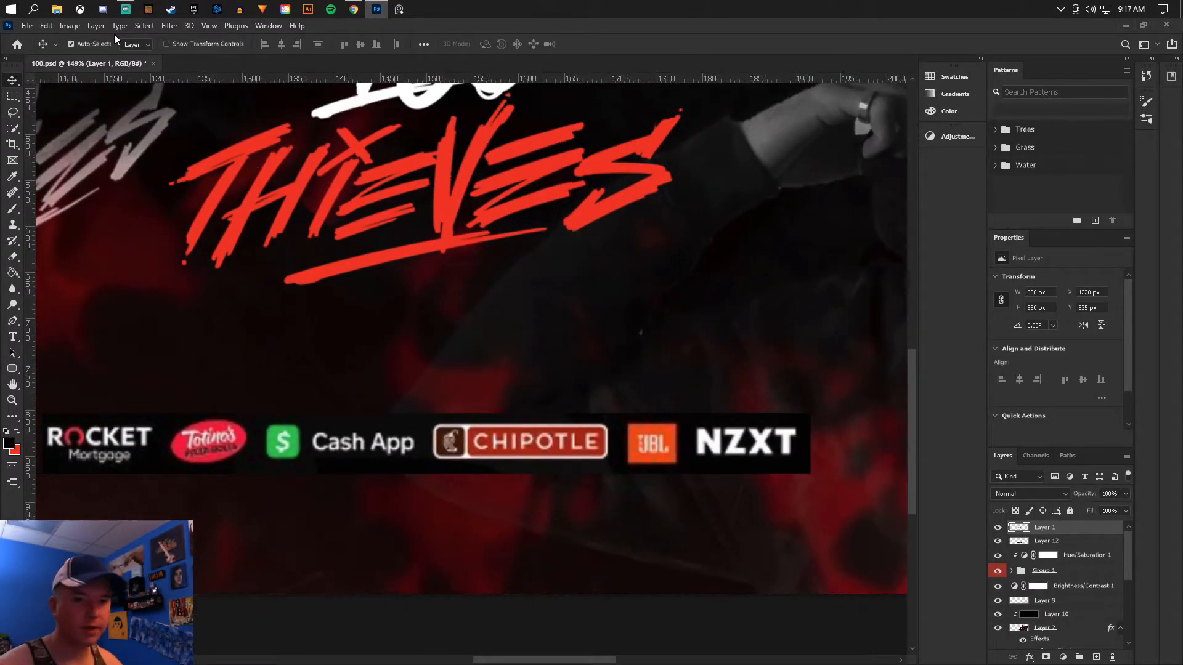
left_click(71, 26)
mouse_move(97, 57)
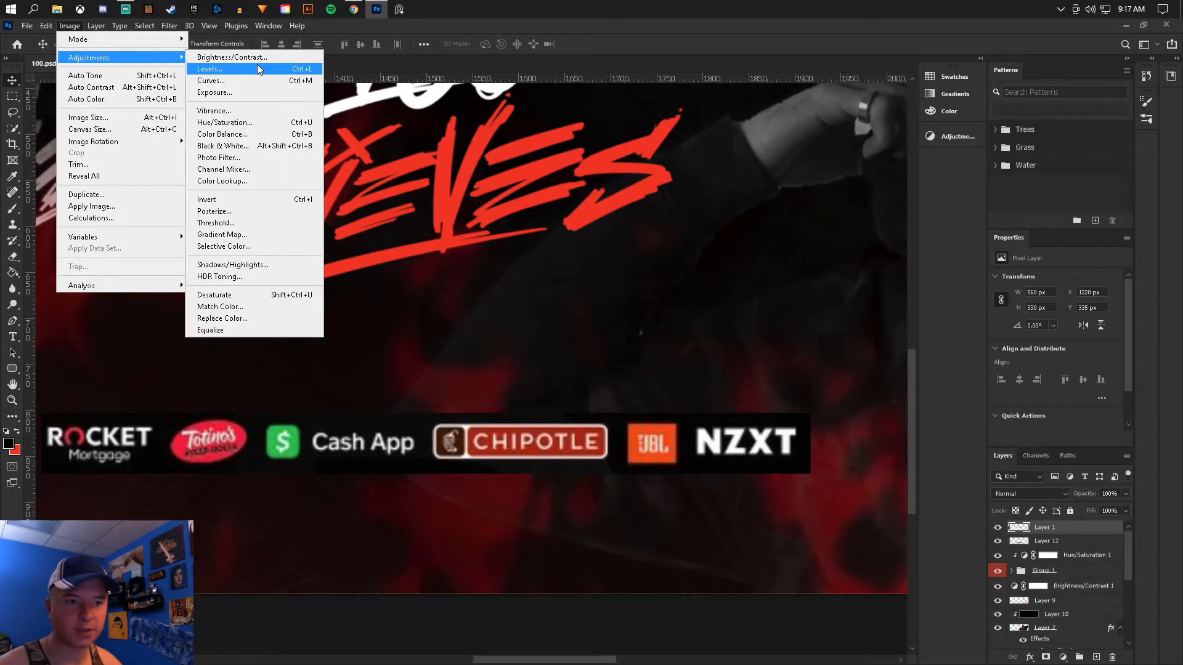
left_click(244, 59)
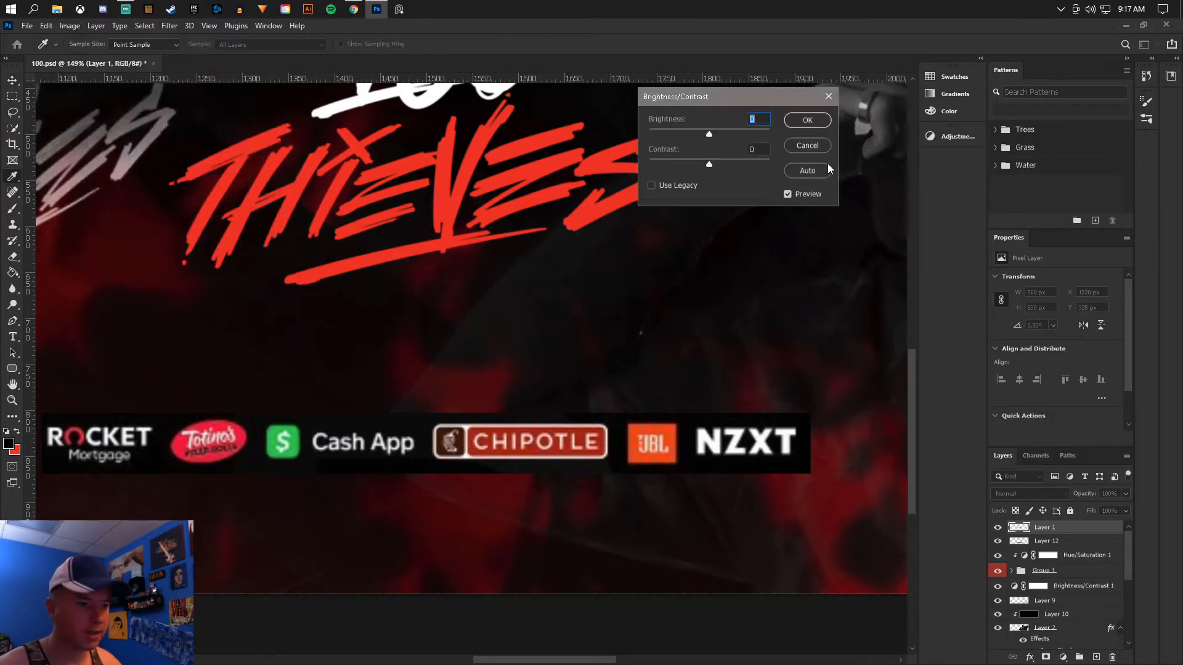
left_click(757, 165)
mouse_move(708, 134)
left_mouse_down()
mouse_move(697, 135)
mouse_move(716, 138)
left_mouse_up()
left_click(805, 120)
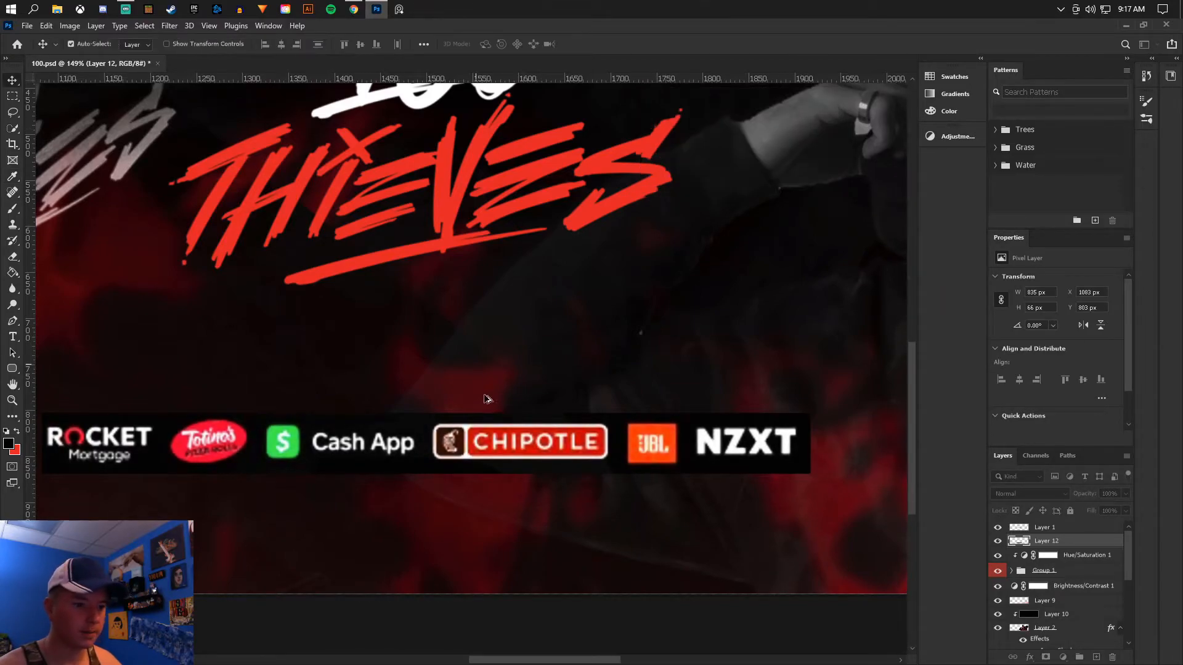
- Select the black background around the sponsor logos with the Magic Wand, erase it and deselect
scroll(488, 386, "down", 5)
scroll(399, 428, "up", 2)
scroll(551, 362, "up", 2)
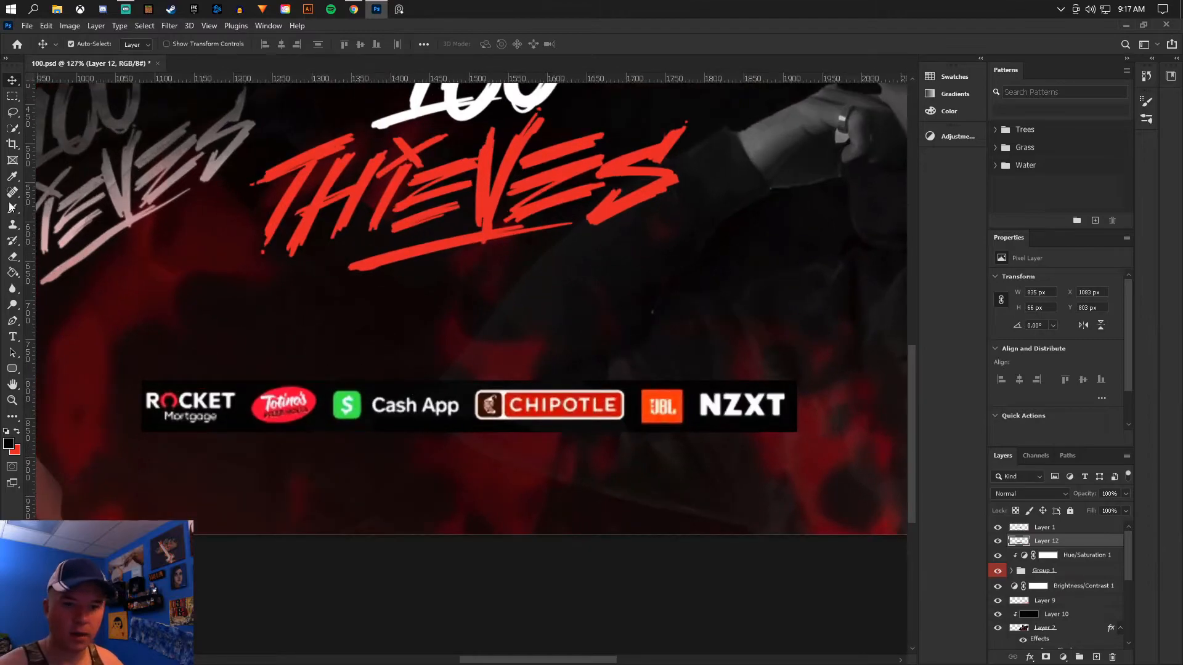
right_click(15, 131)
left_click(62, 154)
left_click(238, 425)
scroll(344, 425, "up", 4)
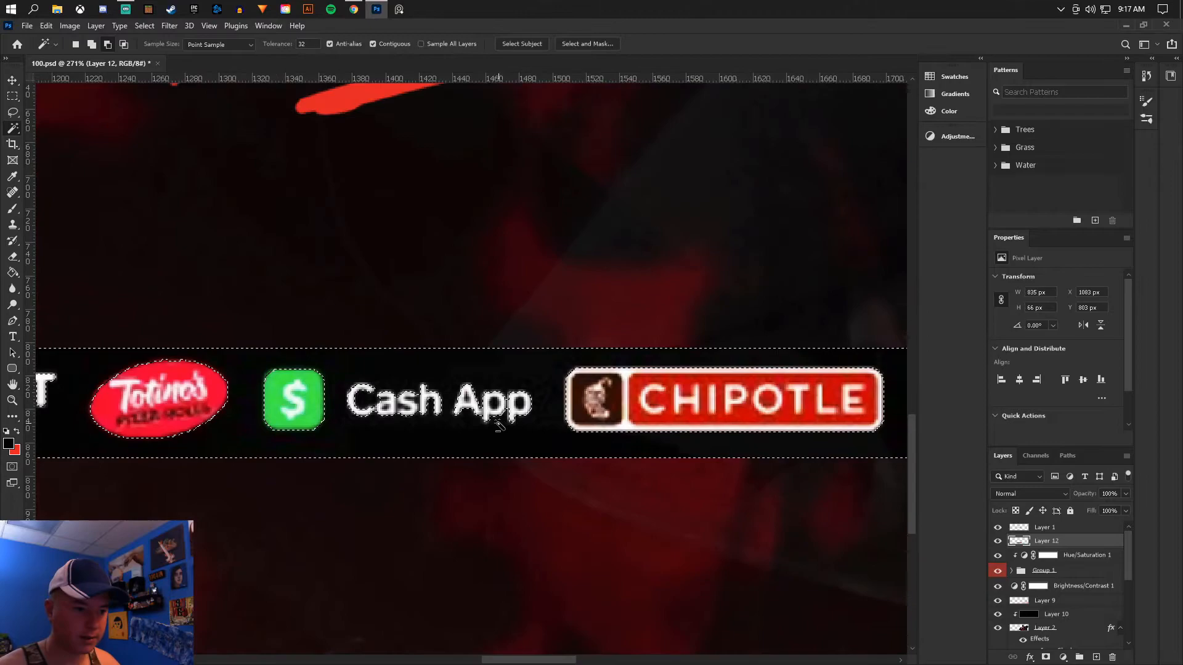
scroll(616, 413, "down", 3)
scroll(801, 401, "up", 3)
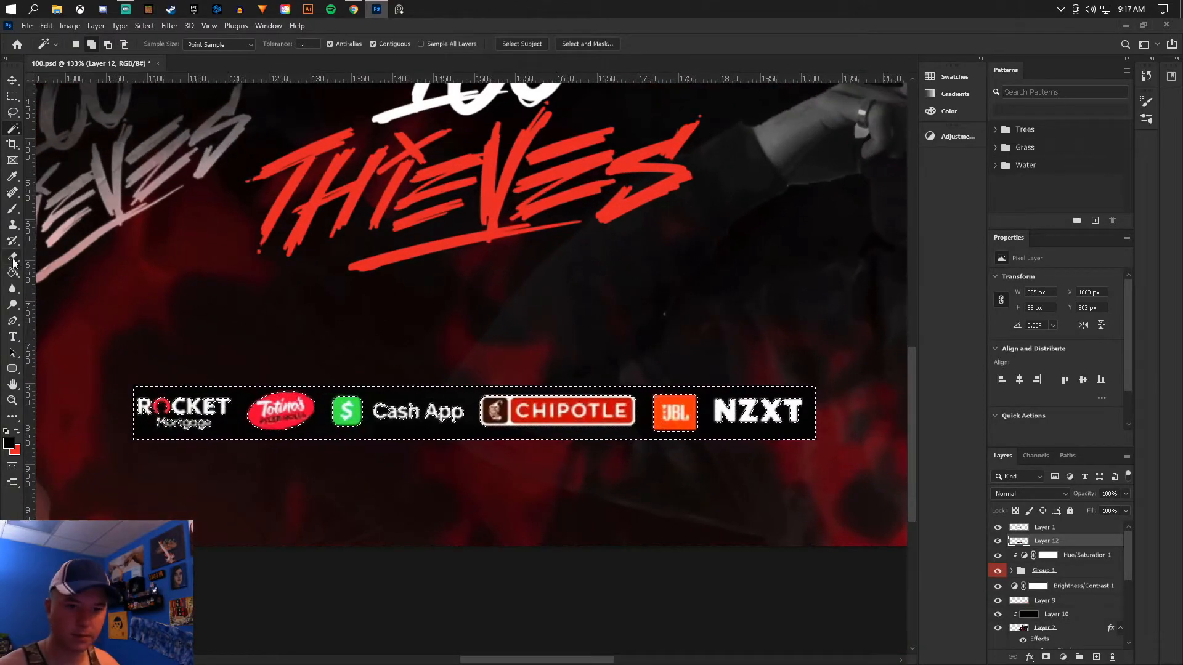
key("e")
mouse_move(111, 375)
left_mouse_down()
mouse_move(135, 400)
mouse_move(355, 417)
mouse_move(524, 422)
mouse_move(776, 397)
mouse_move(884, 401)
left_mouse_up()
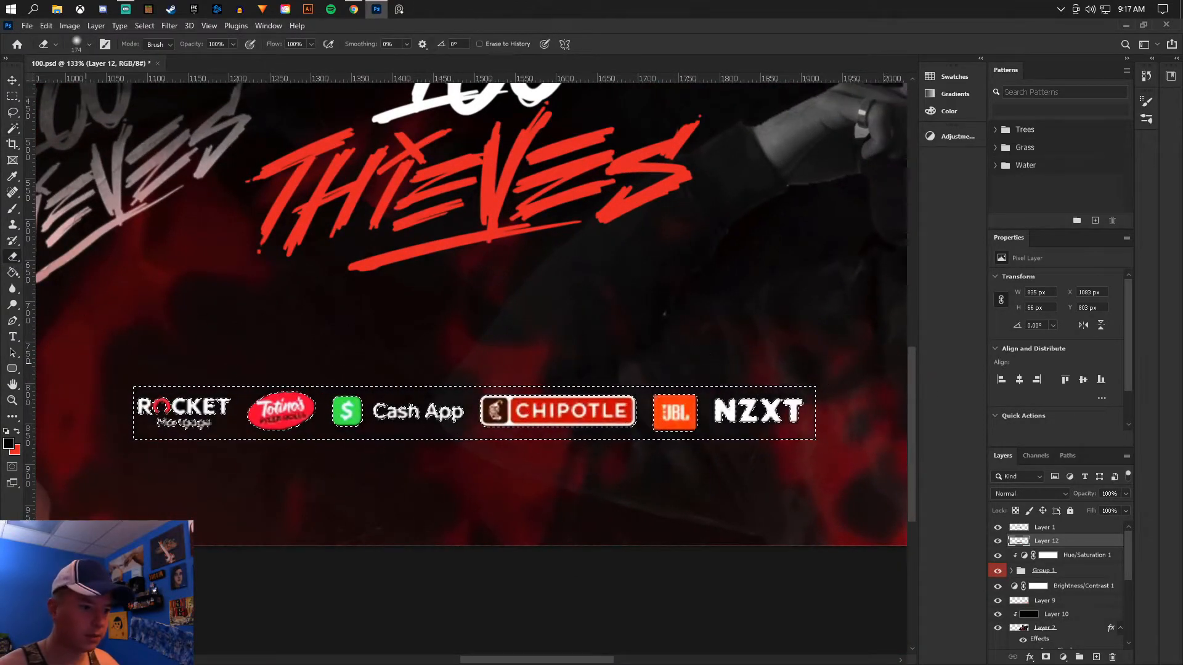
right_click(208, 292)
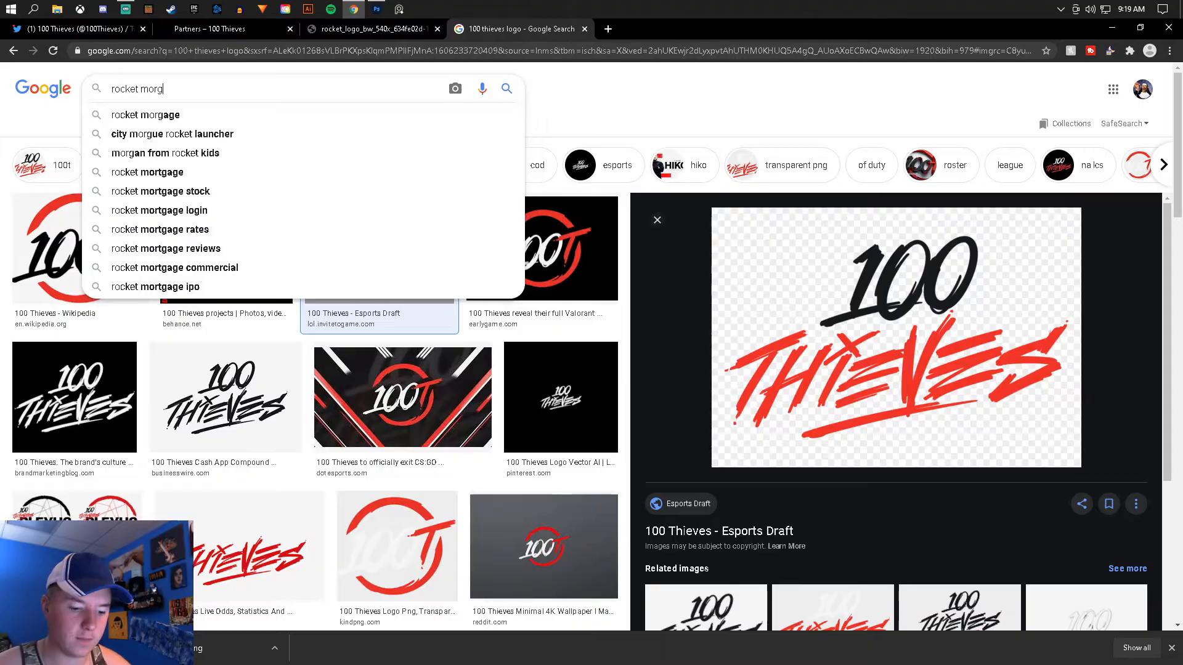
- Search Google Images for "rocket morgage logo" and copy the large Rocket Mortgage logo from RISMedia
type("age logo")
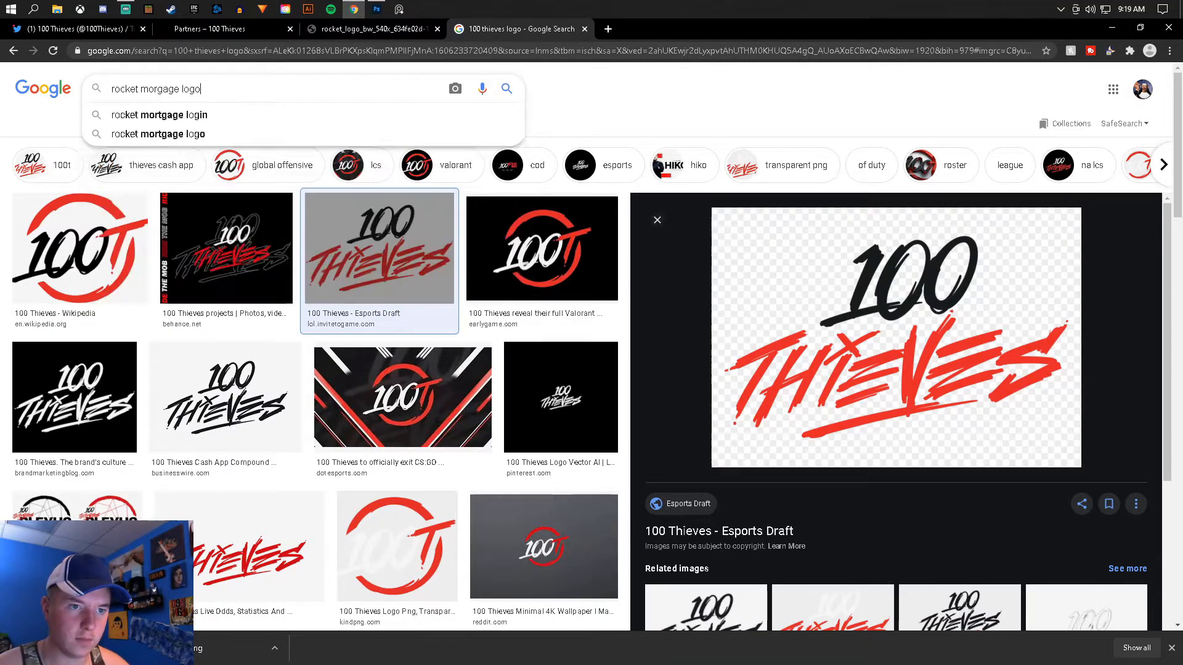
key("Return")
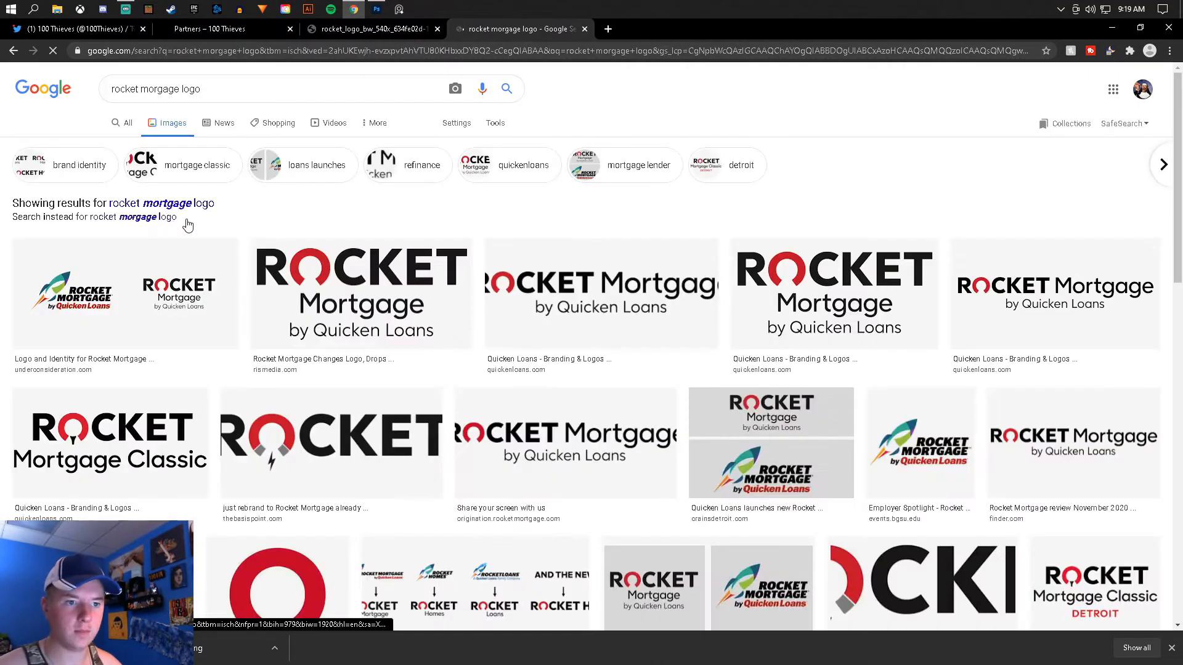
left_click(361, 293)
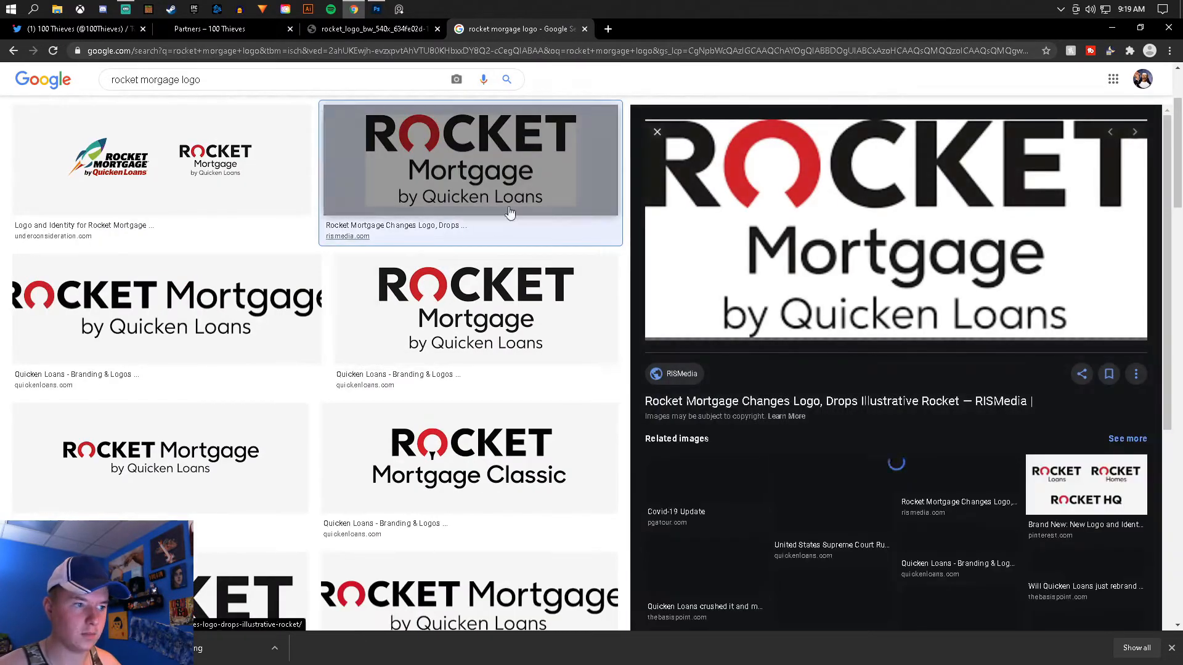
right_click(833, 197)
left_click(891, 281)
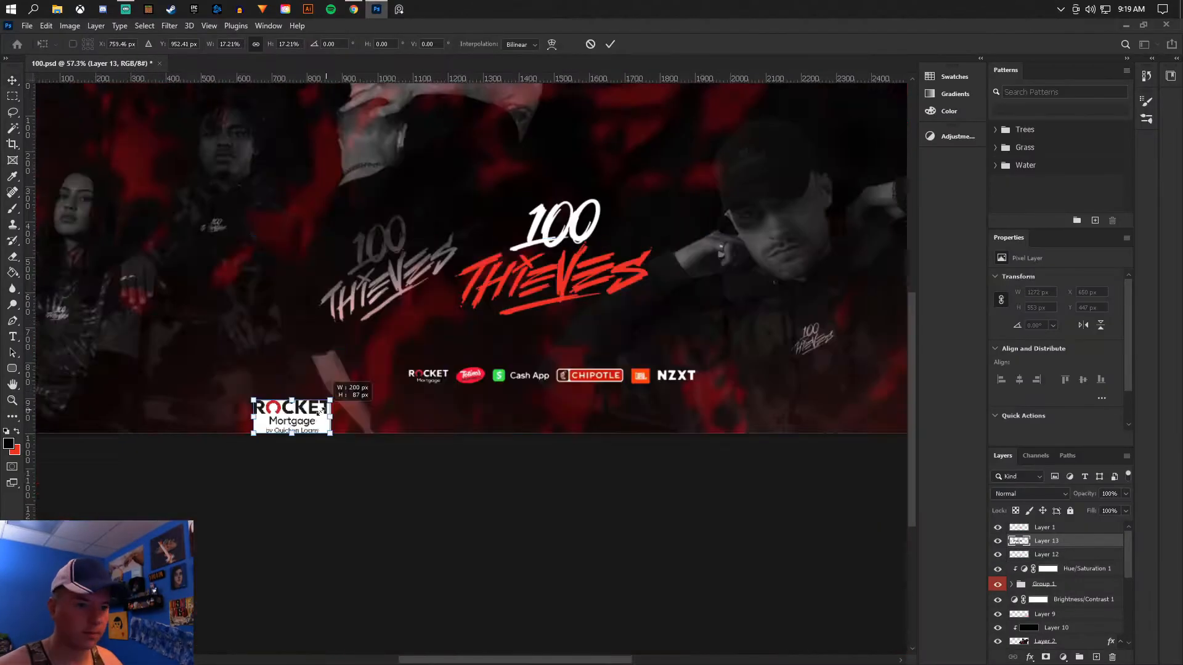
- Save the banner document 100.psd
scroll(778, 460, "up", 5)
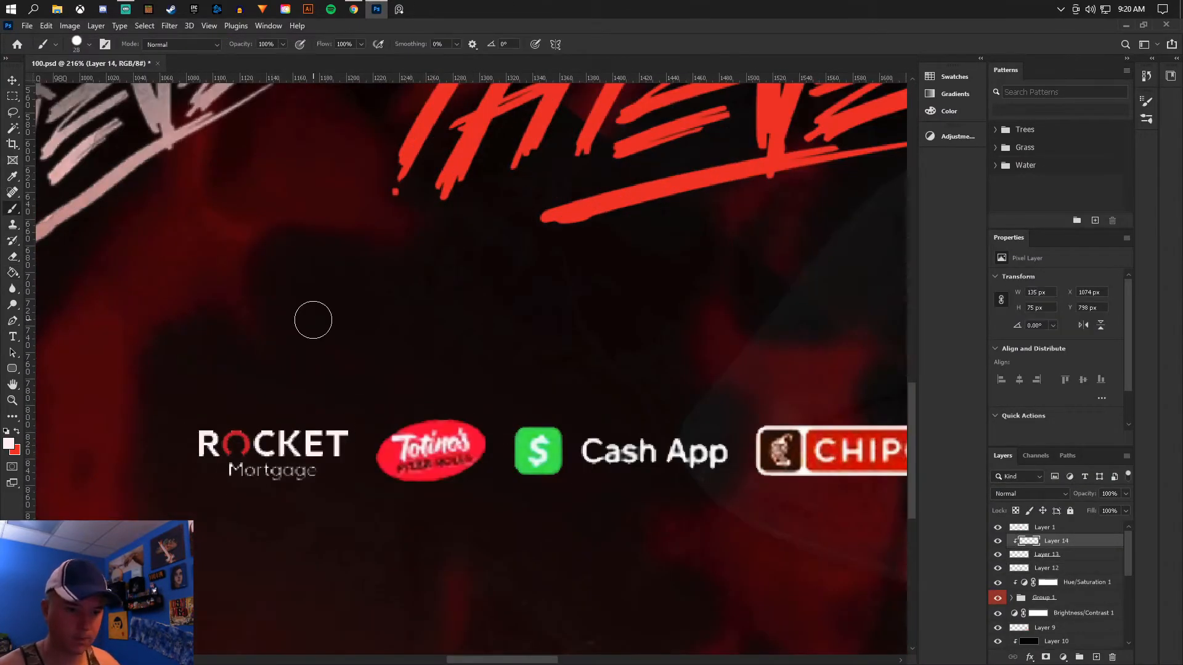
key("ctrl+0")
scroll(463, 421, "up", 1)
left_click(13, 81)
left_click(27, 26)
left_click(43, 167)
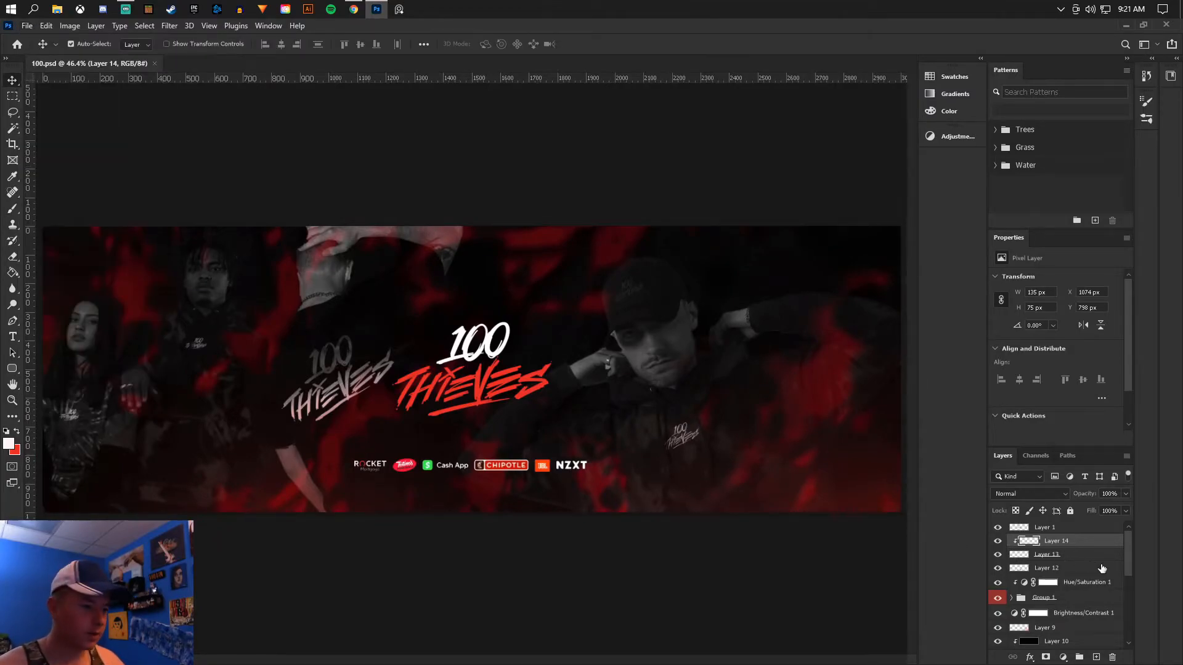
- Group the sponsor logo layers from Layer 12 to Layer 14, and check the group and the central logo by toggling their visibility
left_click(998, 568)
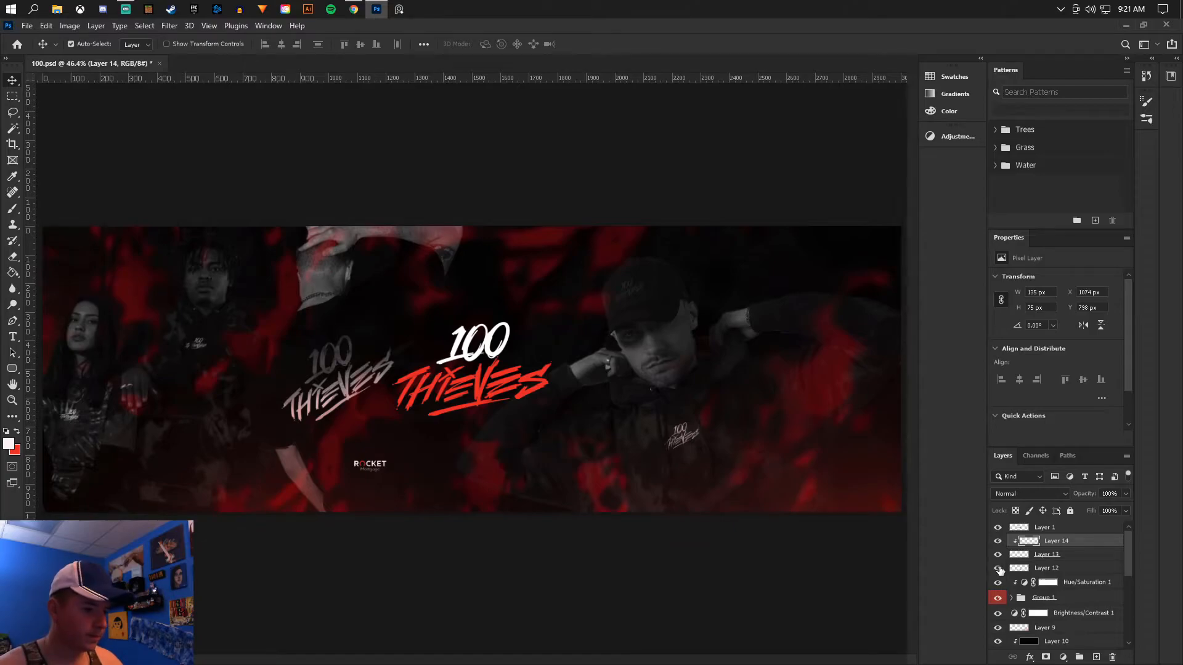
left_click(1065, 567, "shift")
key("ctrl+g")
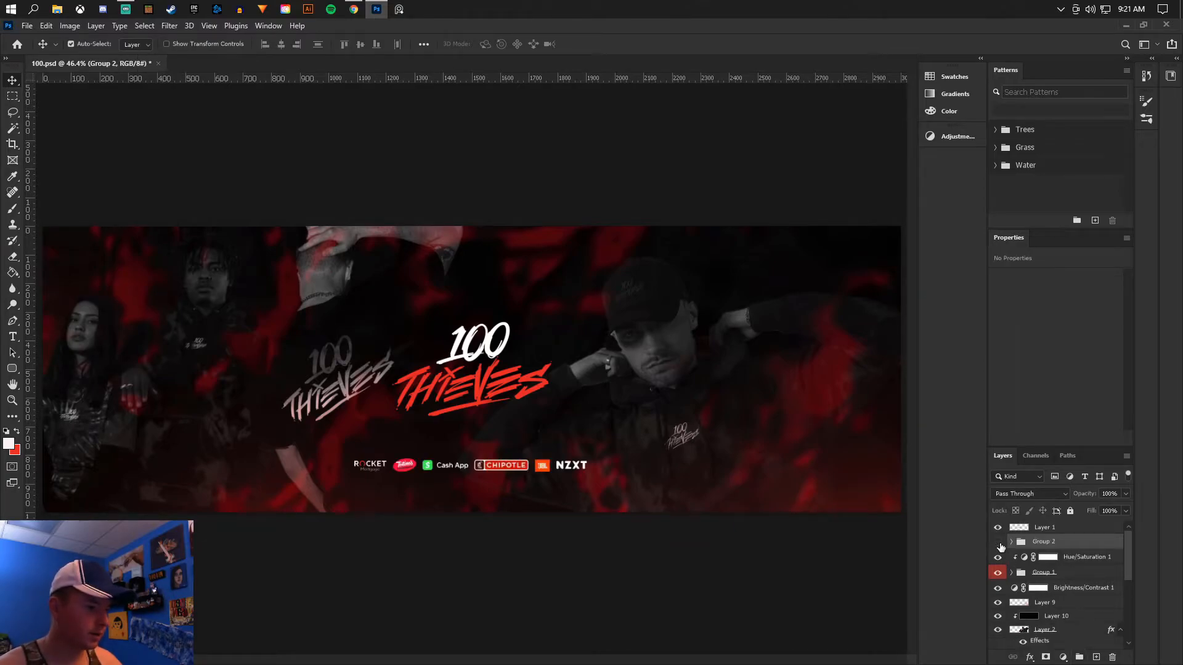
left_click(998, 542)
left_click(999, 528)
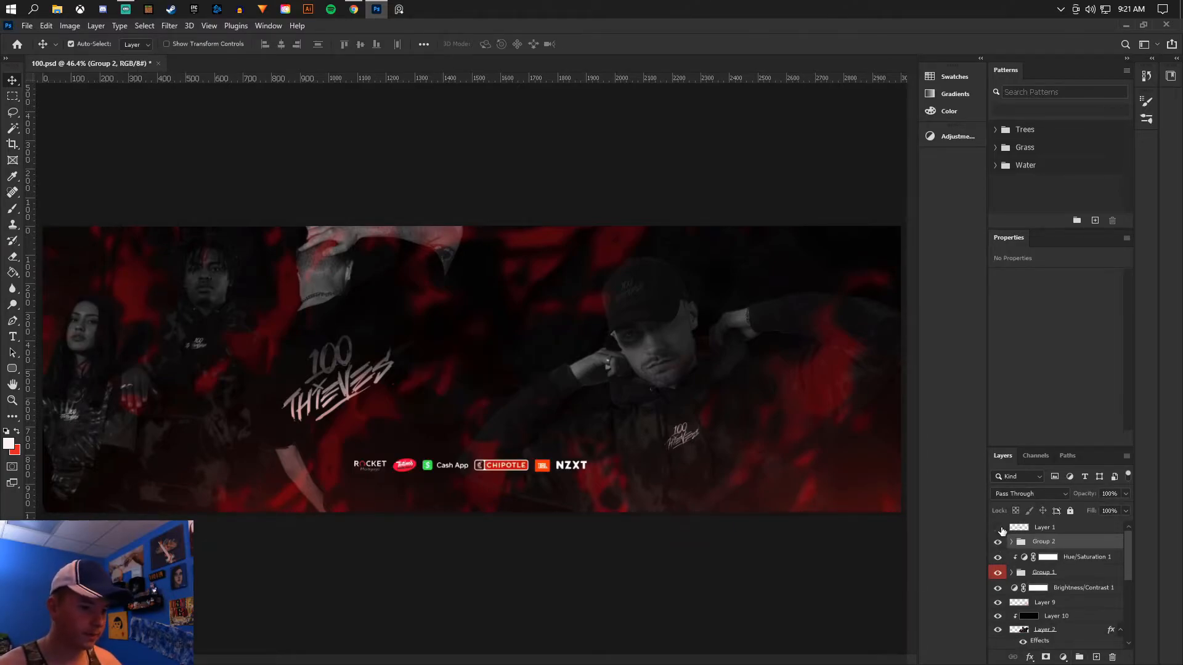
left_click(998, 528)
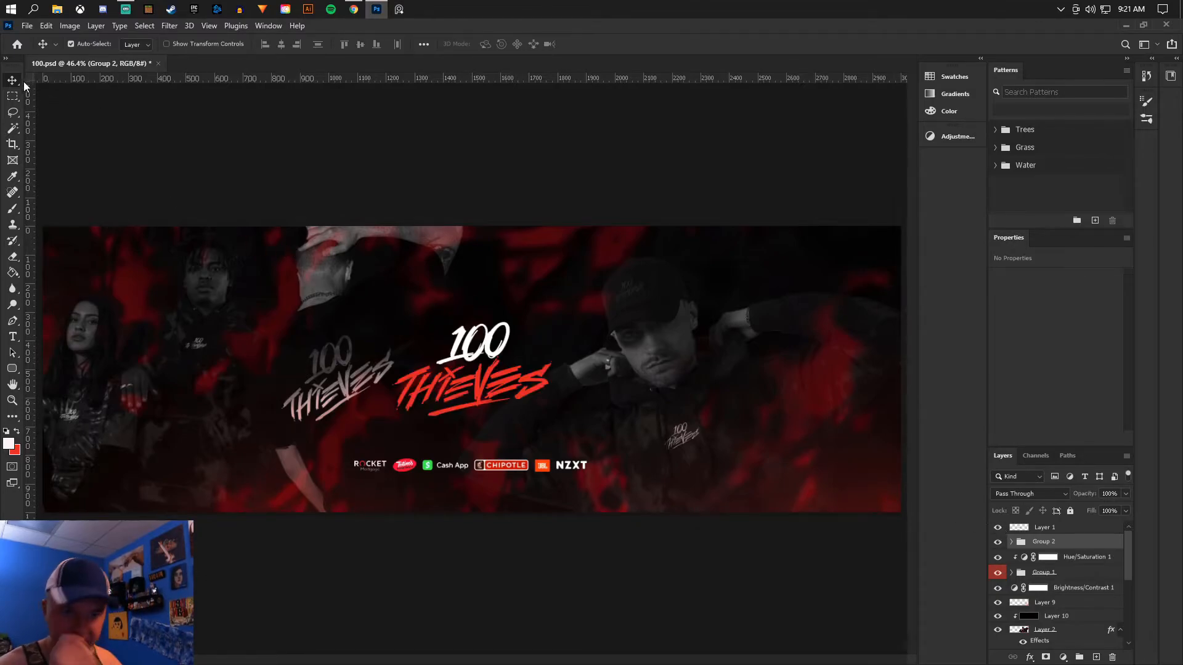
- Switch to Chrome, search for "cool textures" and copy the speckled blue ice texture image
scroll(454, 303, "down", 2)
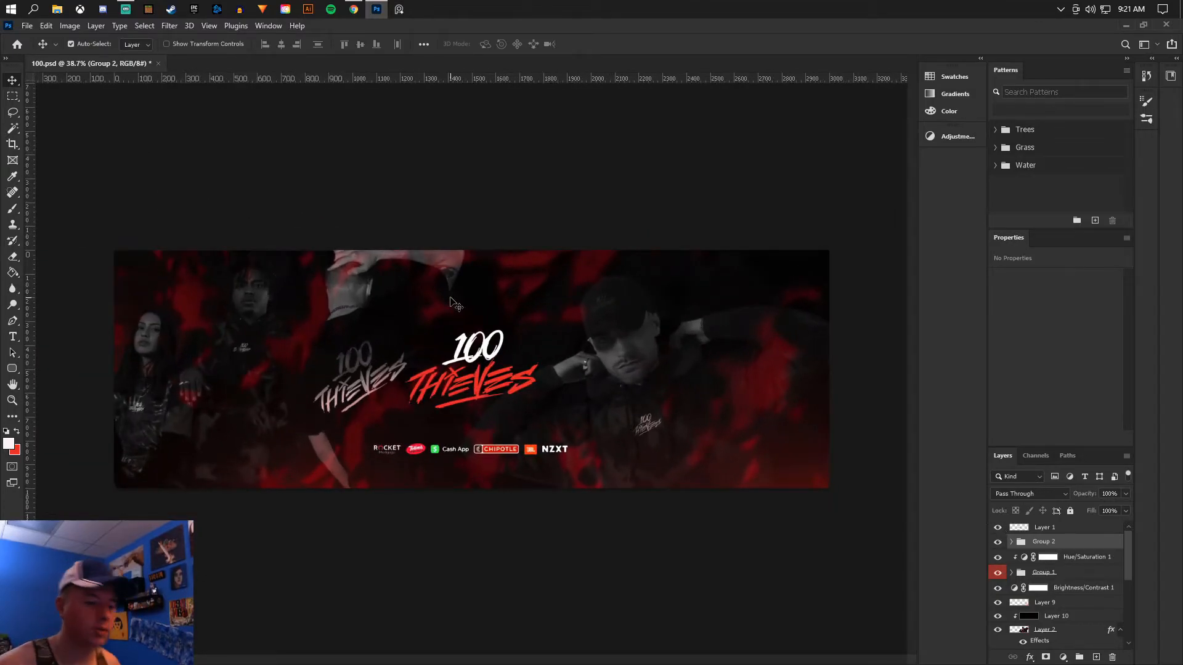
left_click(354, 9)
left_click(276, 52)
type("colo")
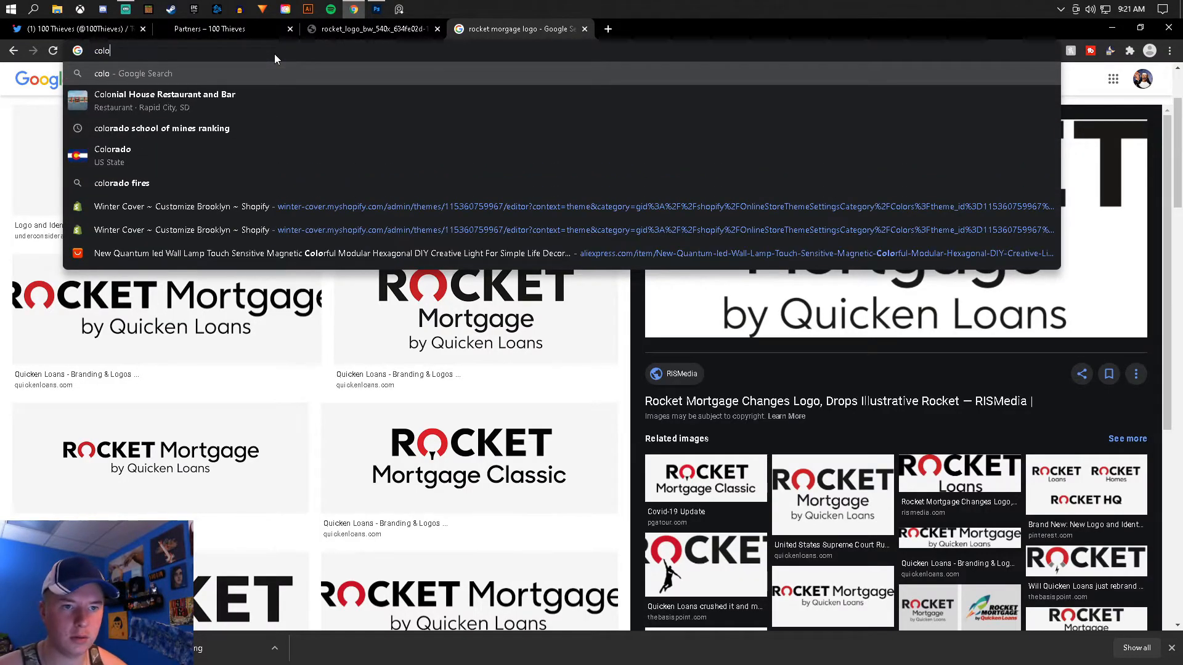
key("BackSpace")
type("o")
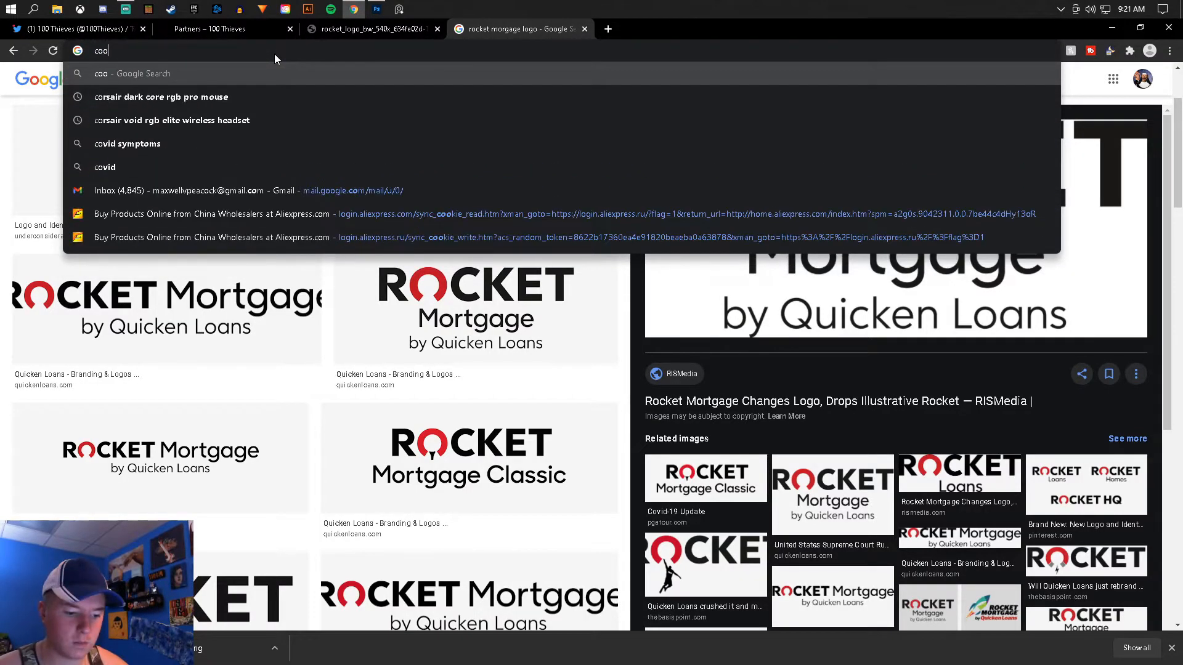
type("l textures")
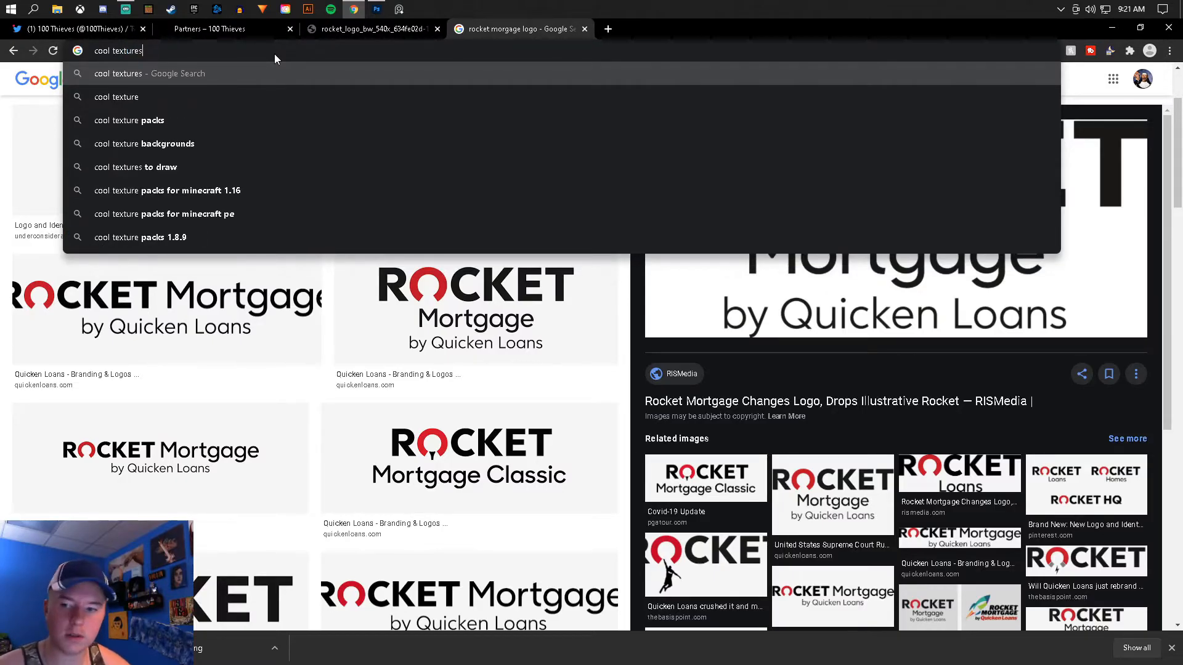
key("Return")
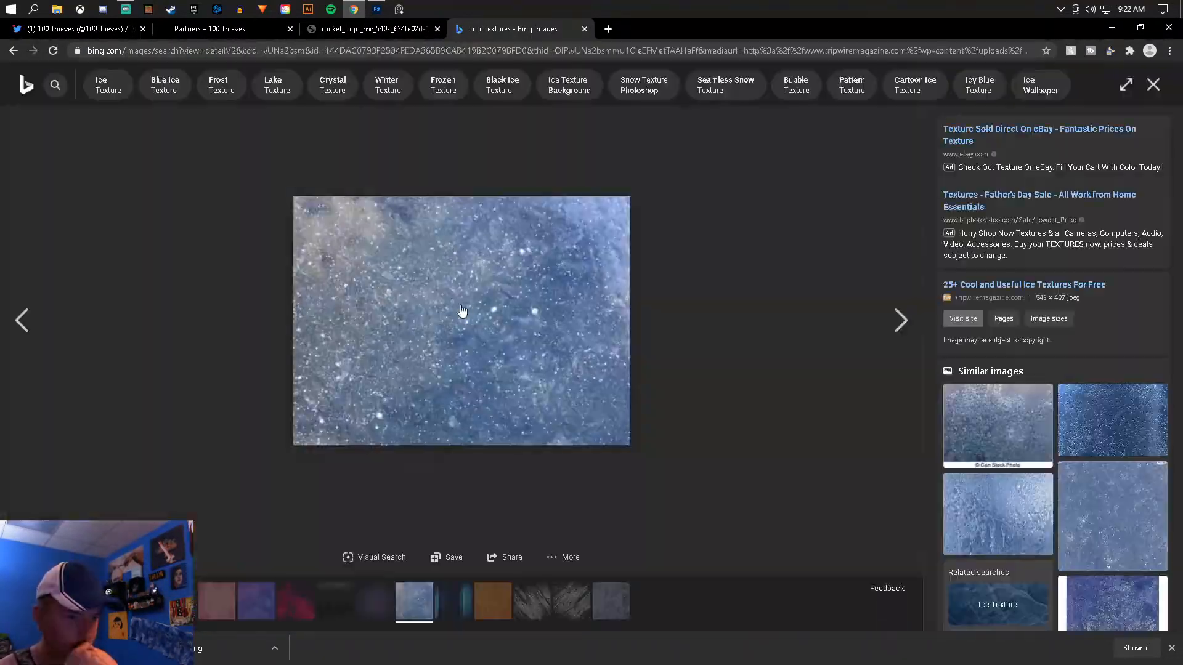
right_click(462, 306)
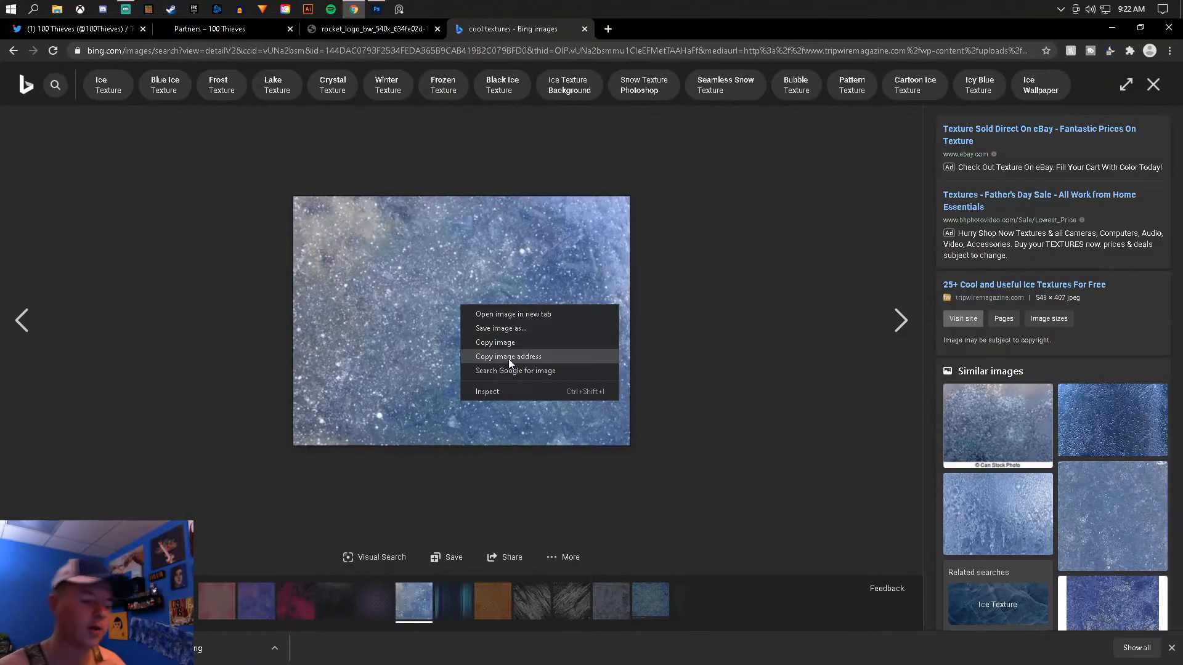
left_click(507, 347)
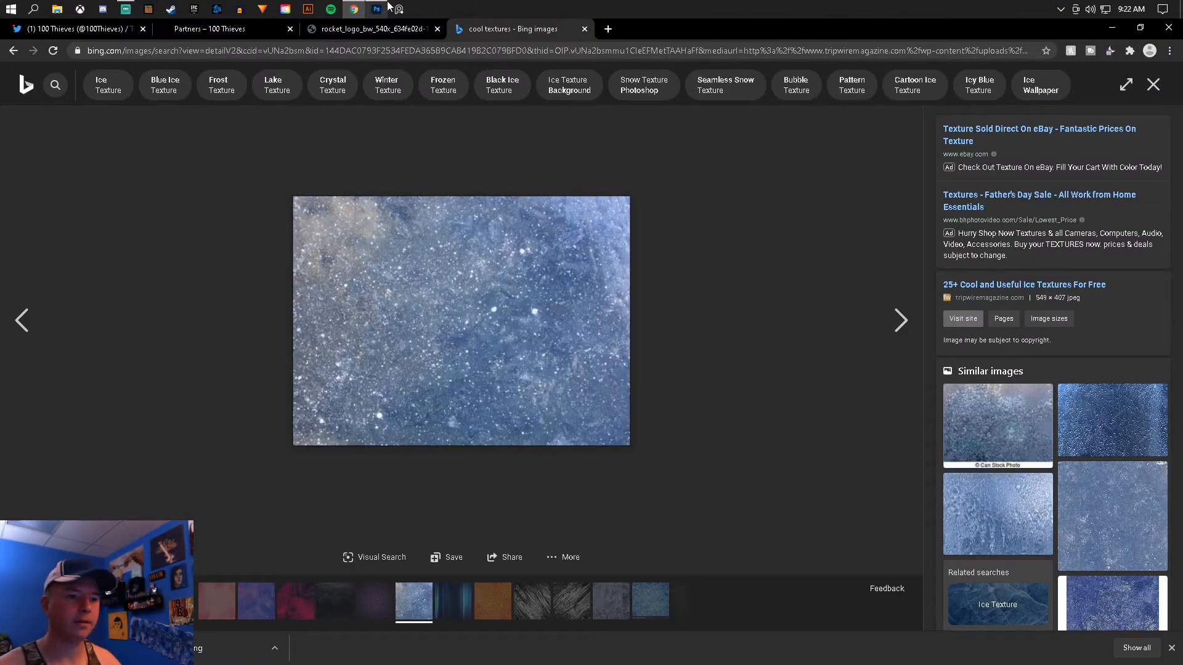
- Switch to Photoshop, paste the ice texture above Hue/Saturation 1 and scale it to about 3156 × 2340 px to cover the canvas
left_click(377, 9)
left_click(1090, 557)
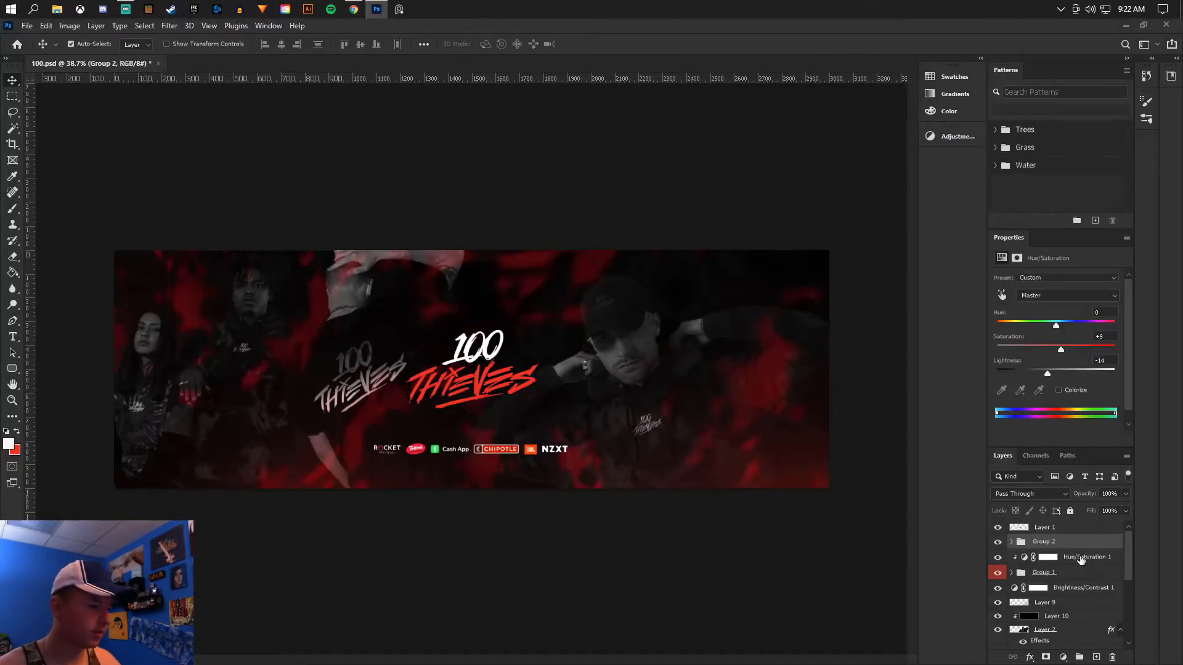
key("ctrl+v")
key("ctrl+t")
left_click_drag(536, 321, 1009, 80)
left_click_drag(661, 263, 292, 374)
left_click_drag(582, 531, 819, 623)
left_click_drag(603, 481, 671, 449)
left_click(14, 84)
- Apply Brightness/Contrast to the ice texture layer with brightness -150 and contrast 100
left_click(59, 29)
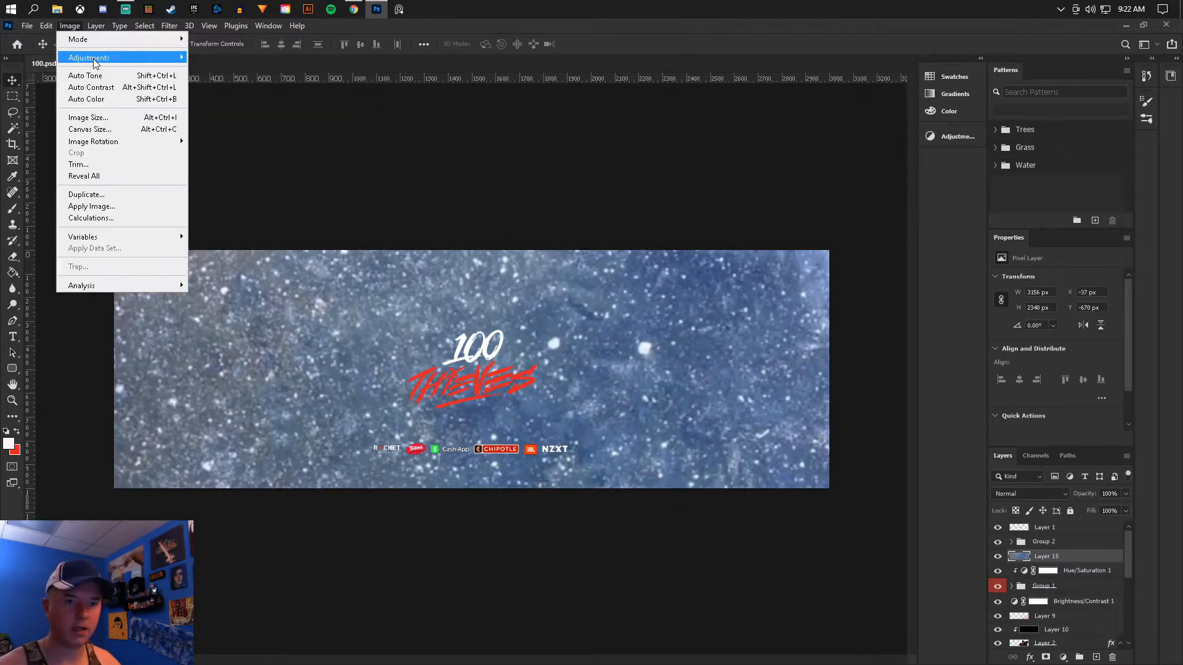
mouse_move(123, 57)
left_click(234, 57)
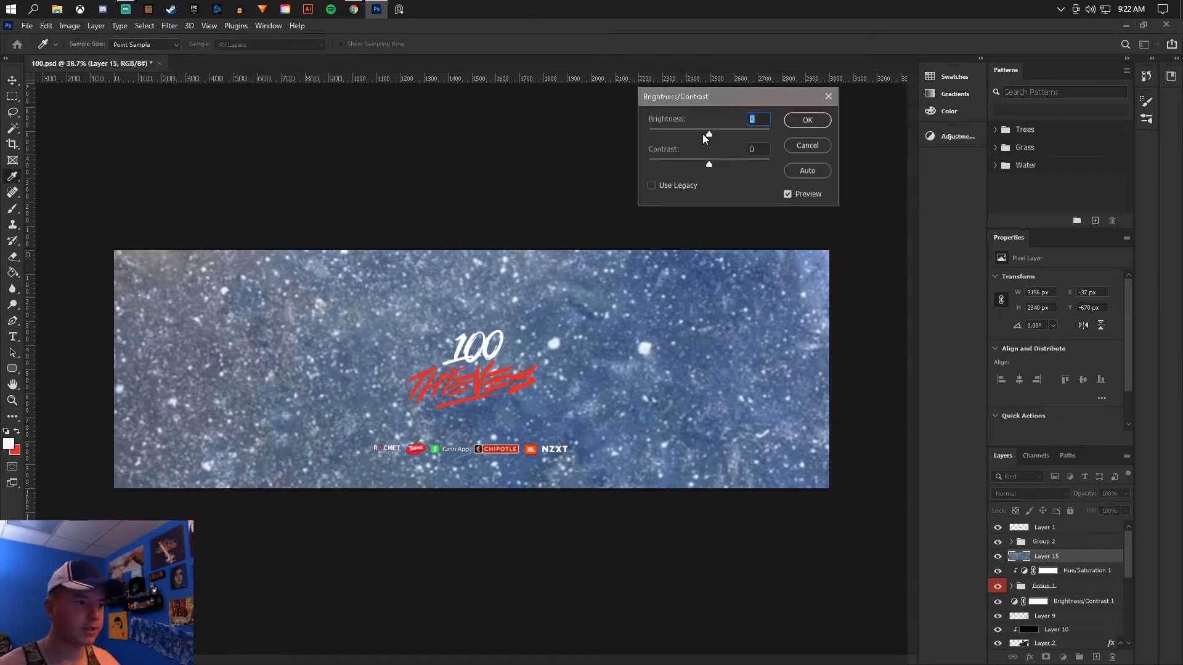
left_click_drag(708, 168, 777, 171)
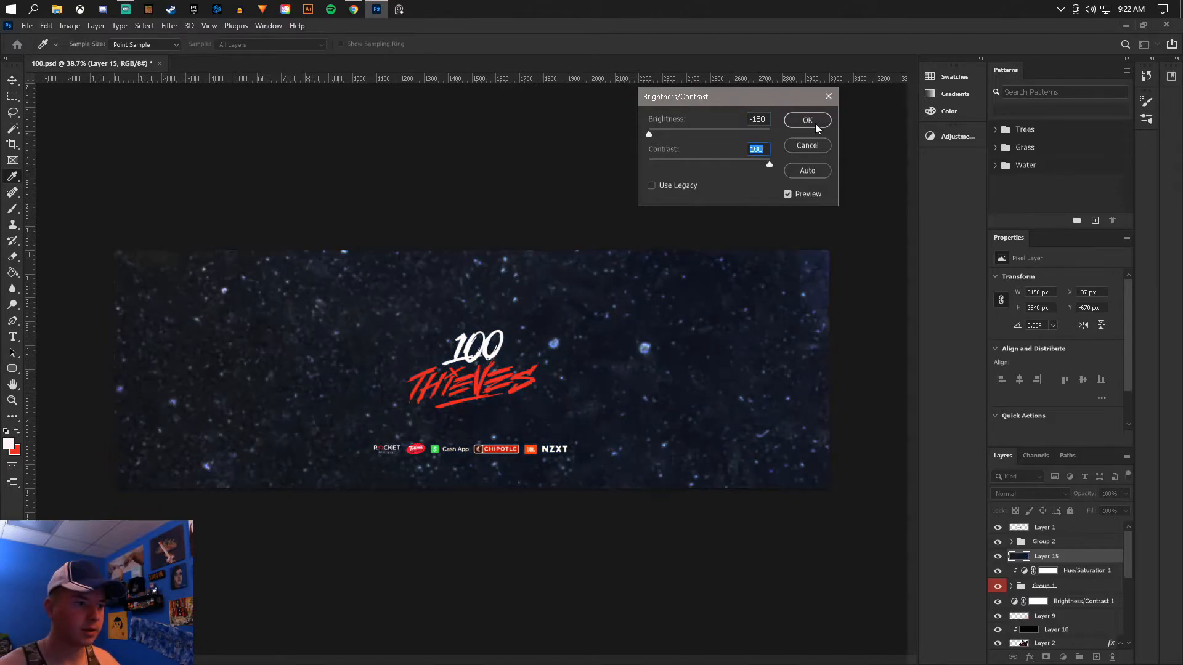
left_click(807, 120)
- Apply Hue/Saturation to the ice texture layer, reducing its saturation and setting the lightness to about -43
left_click(69, 26)
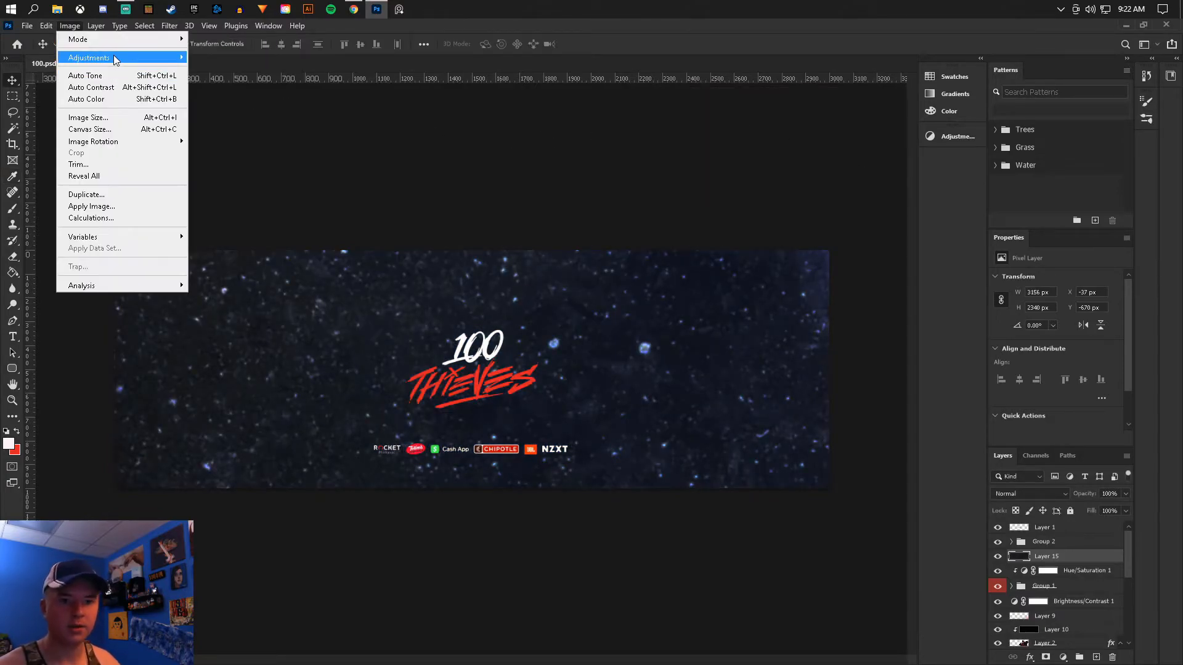
mouse_move(154, 58)
left_click(241, 128)
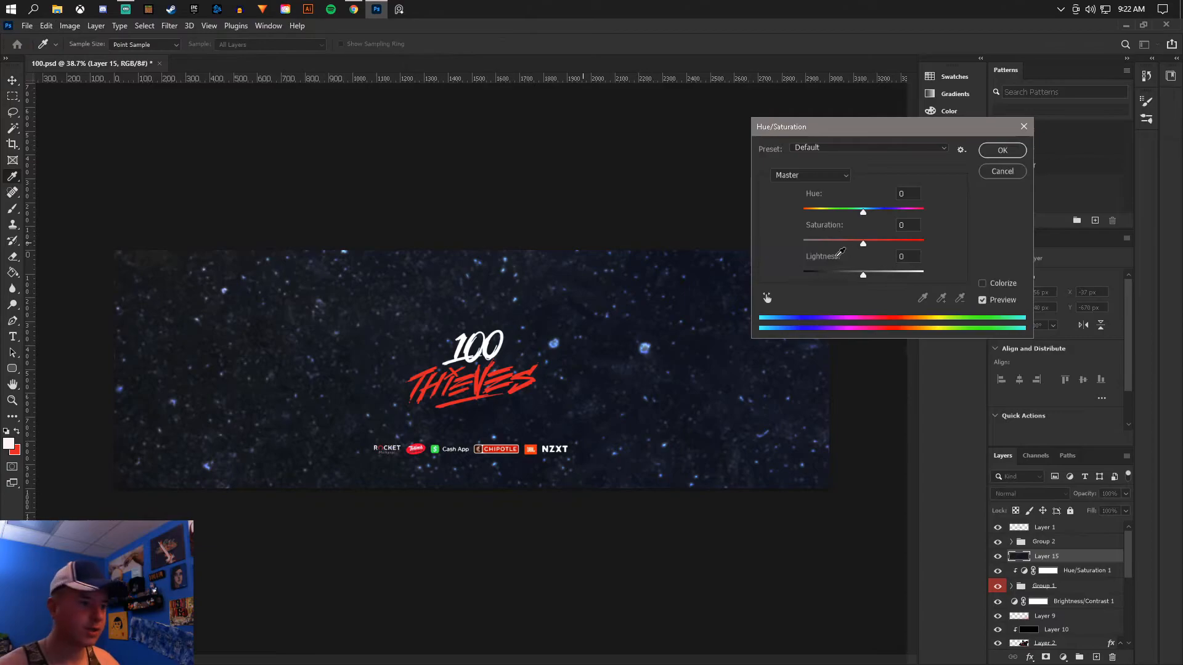
left_click_drag(862, 274, 681, 274)
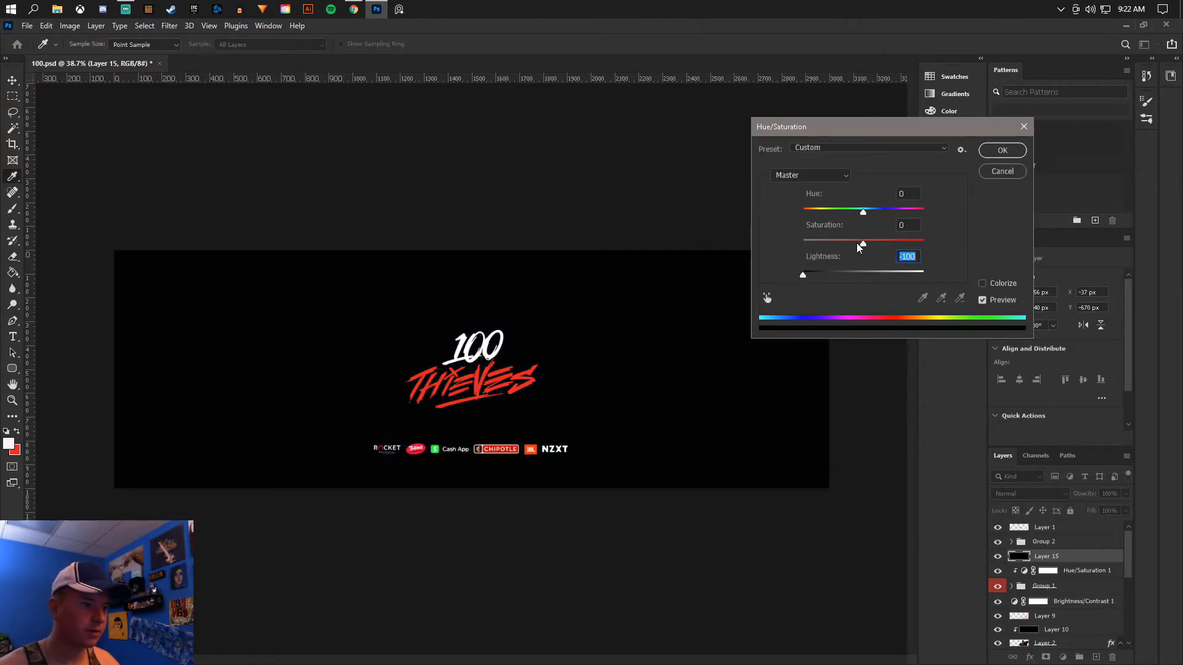
left_click_drag(803, 275, 831, 242)
left_click(823, 239)
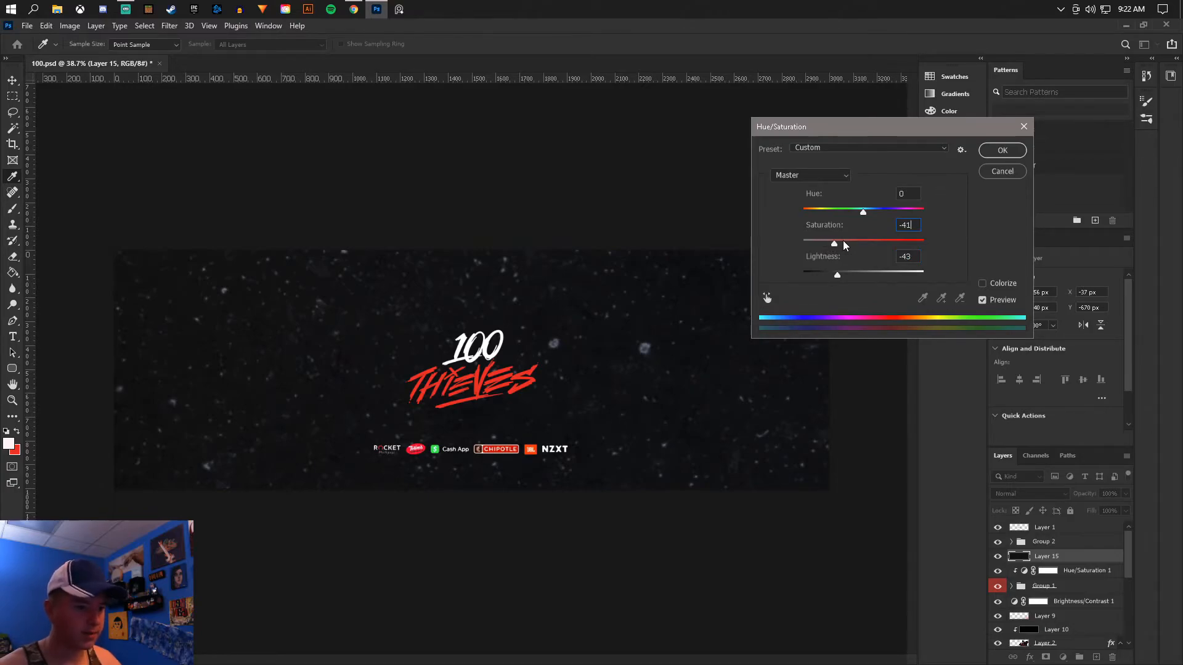
left_click(1003, 151)
key("v")
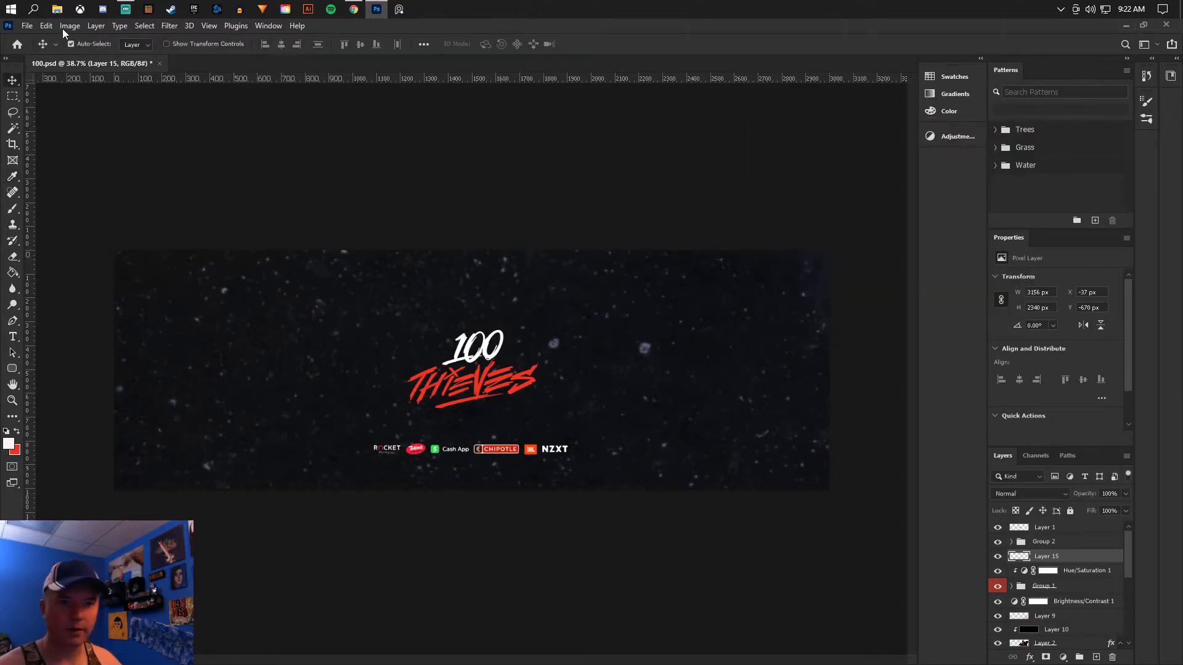
left_click(69, 25)
mouse_move(92, 59)
left_click(222, 60)
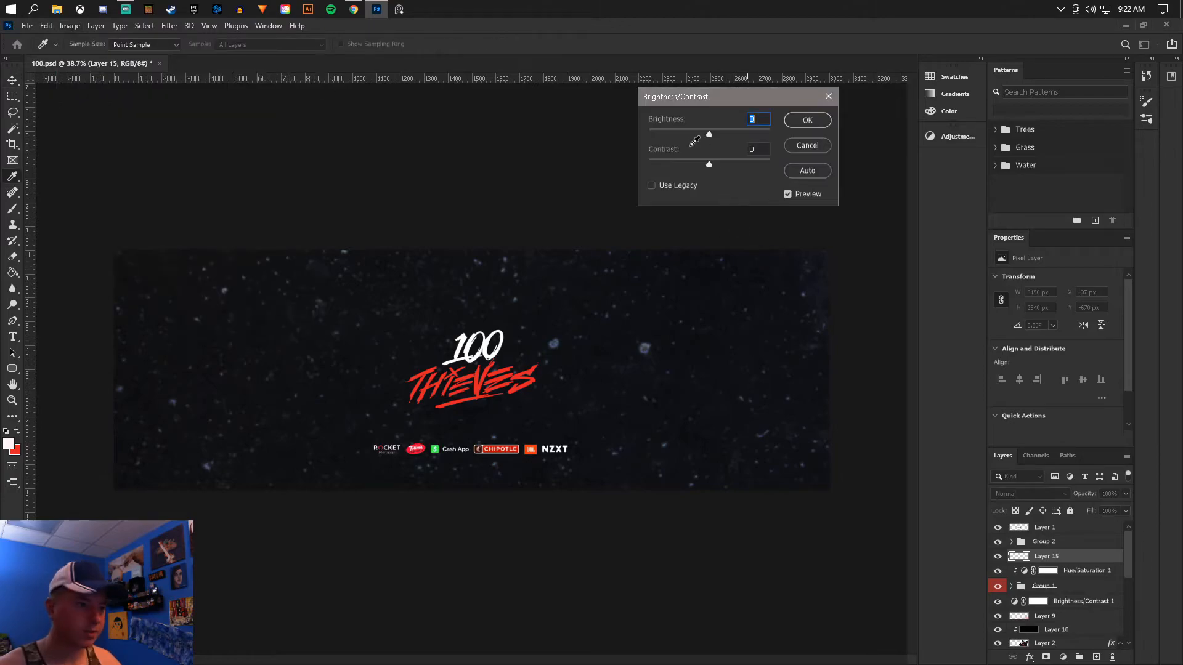
left_click(807, 146)
- Darken the ice texture with Levels midtones at about 0.62 and set the layer's blend mode to Screen
left_click(69, 26)
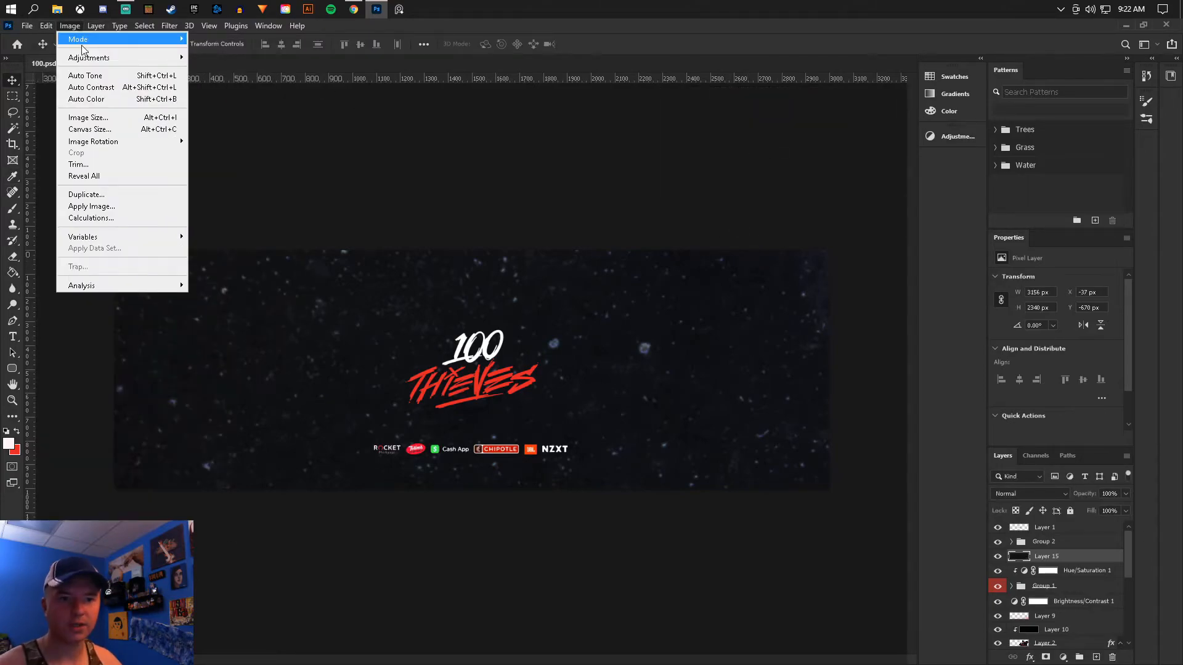
mouse_move(92, 57)
left_click(215, 72)
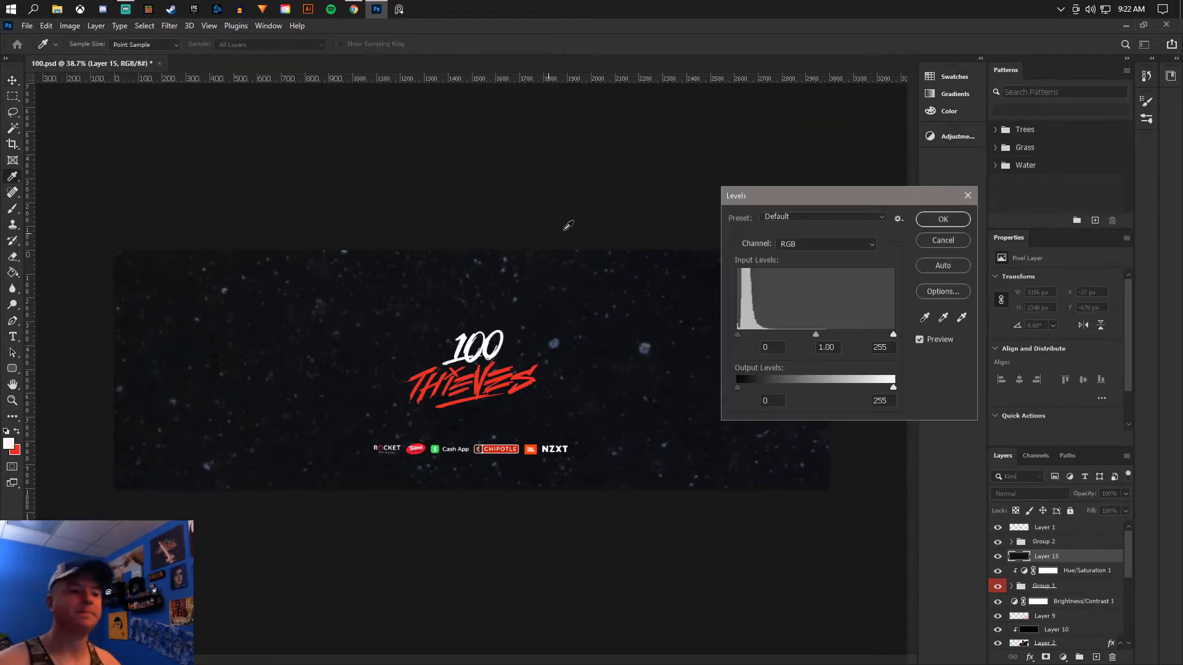
left_click_drag(815, 334, 833, 334)
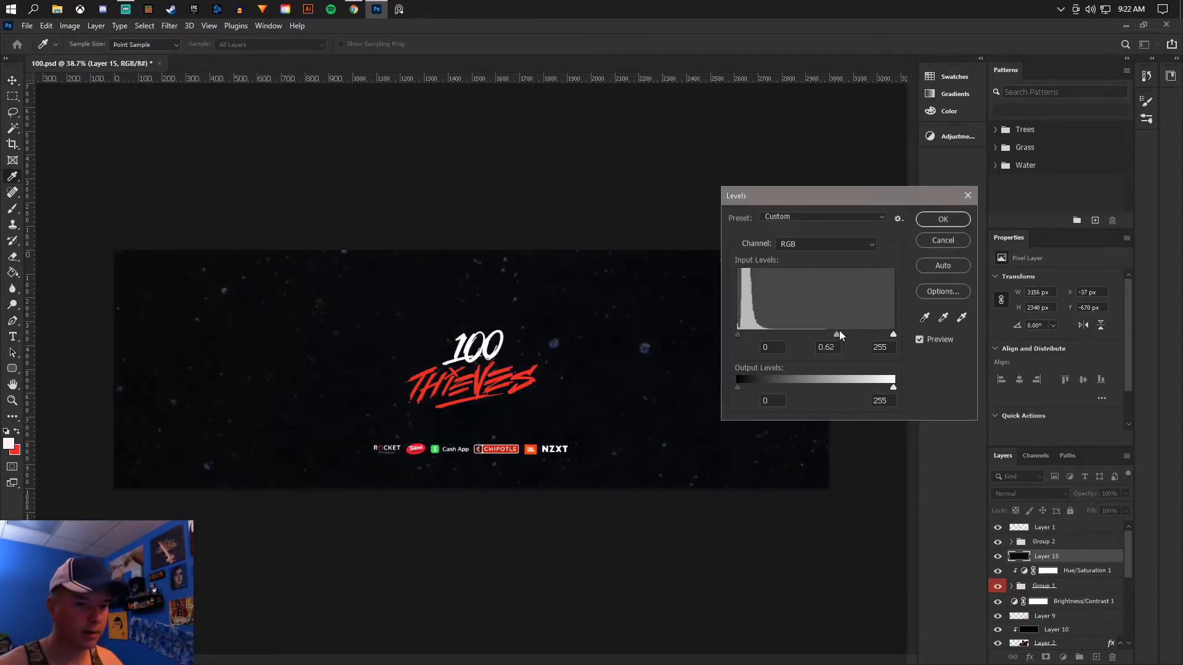
key("Return")
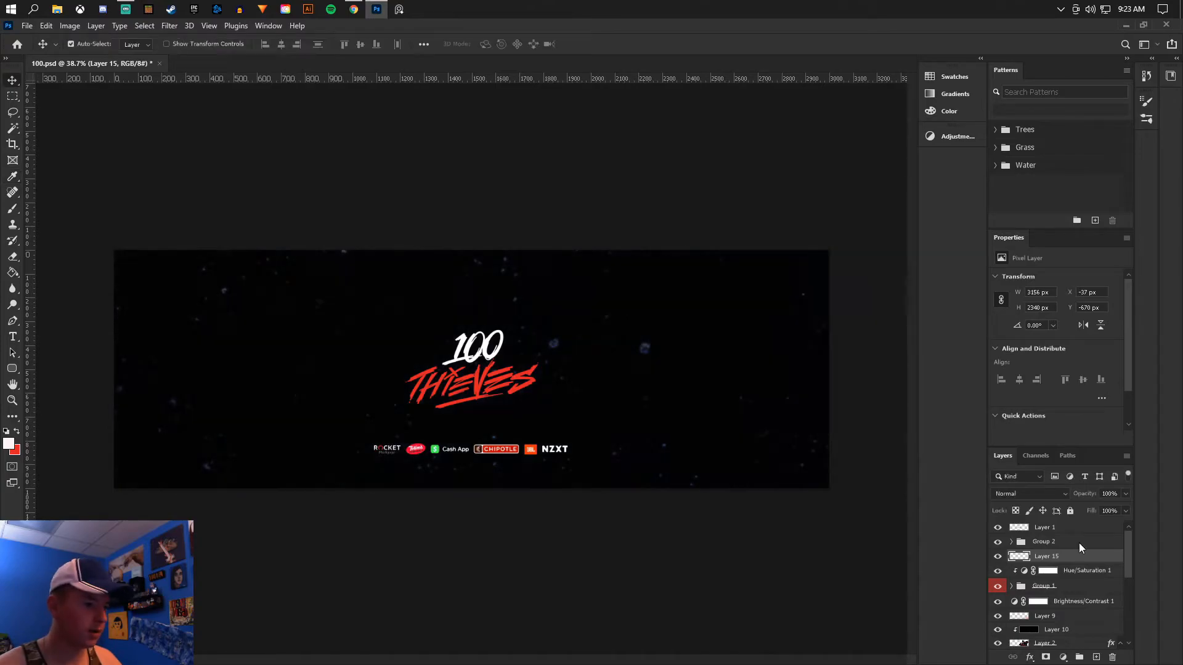
left_click(1030, 494)
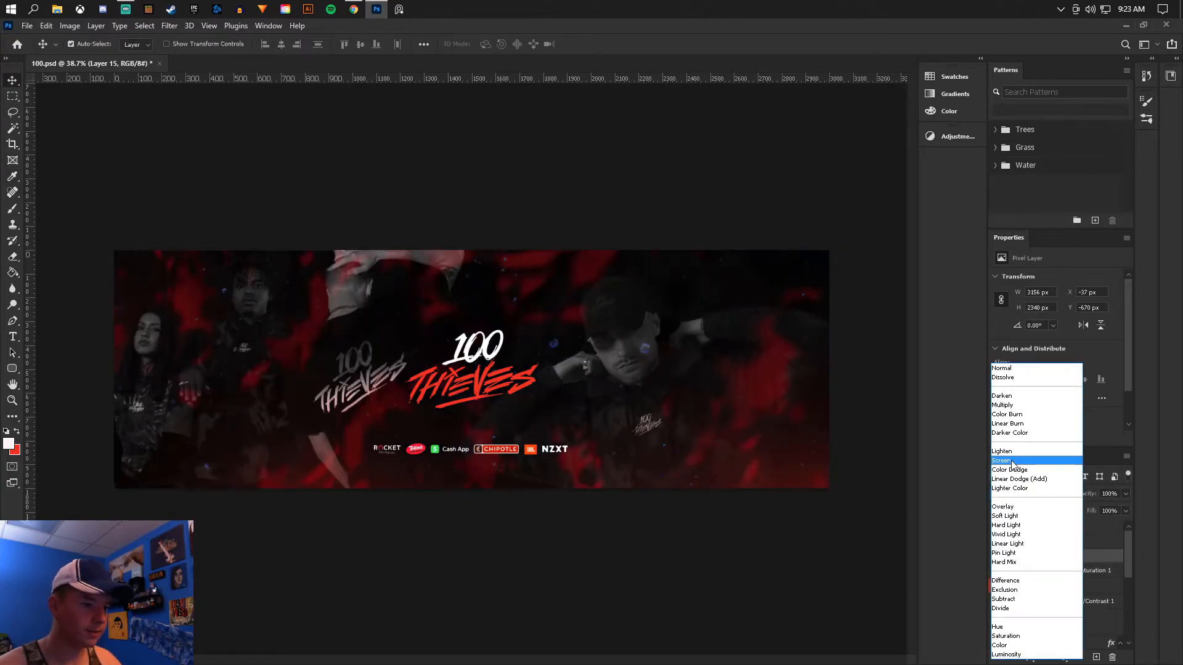
left_click(1012, 461)
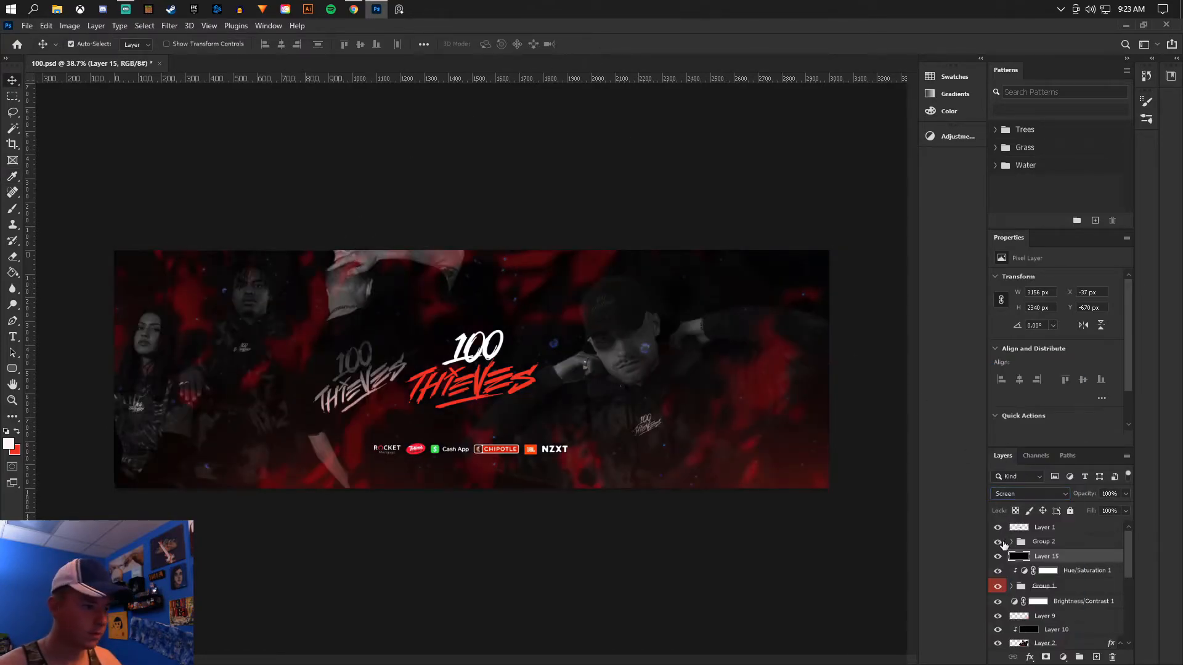
- Duplicate the ice texture layer, flip the copy horizontally and move it to about X -848 px, Y -37 px
key("ctrl+j")
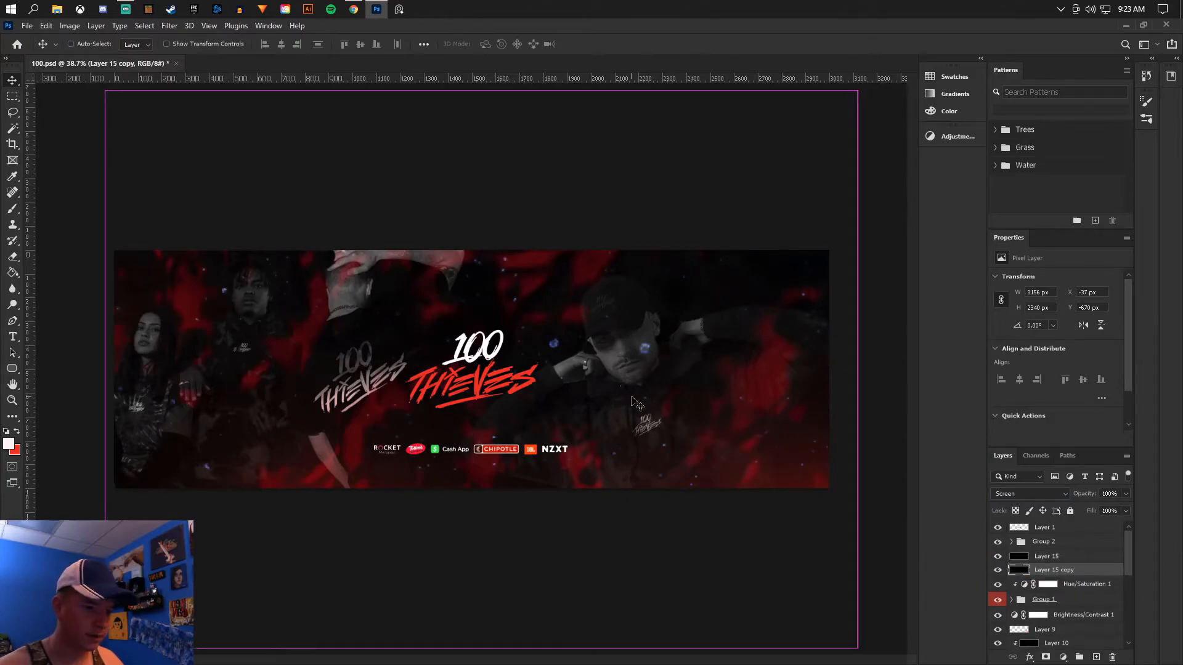
key("ctrl+t")
right_click(572, 383)
left_click(607, 589)
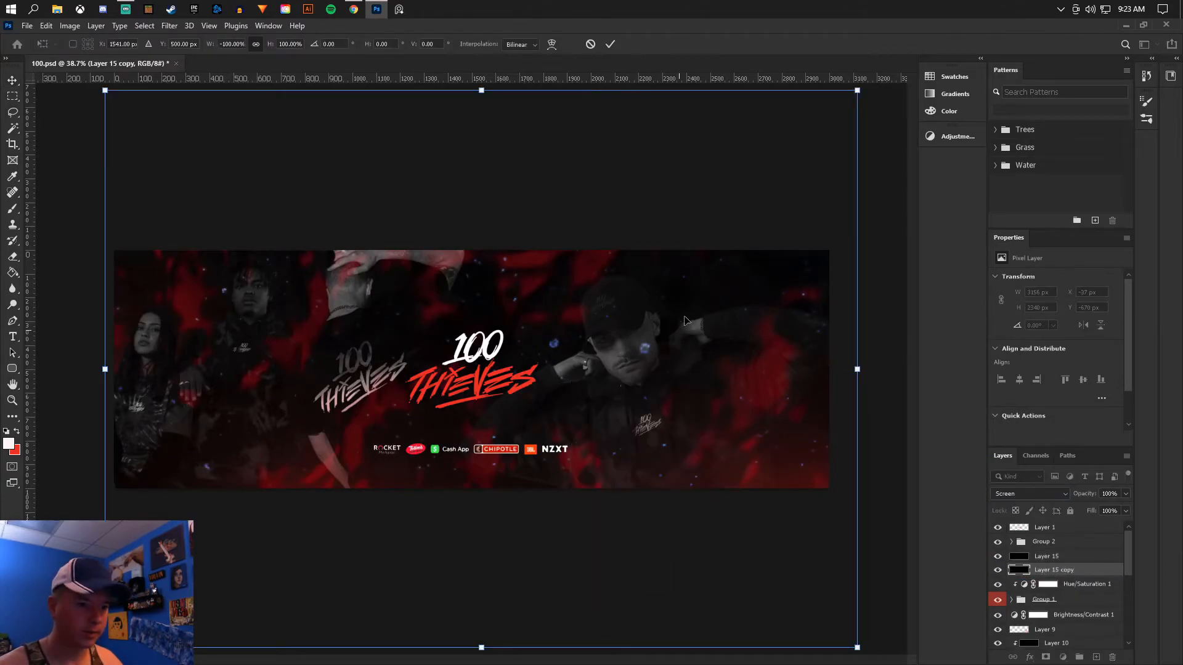
left_click_drag(696, 288, 501, 439)
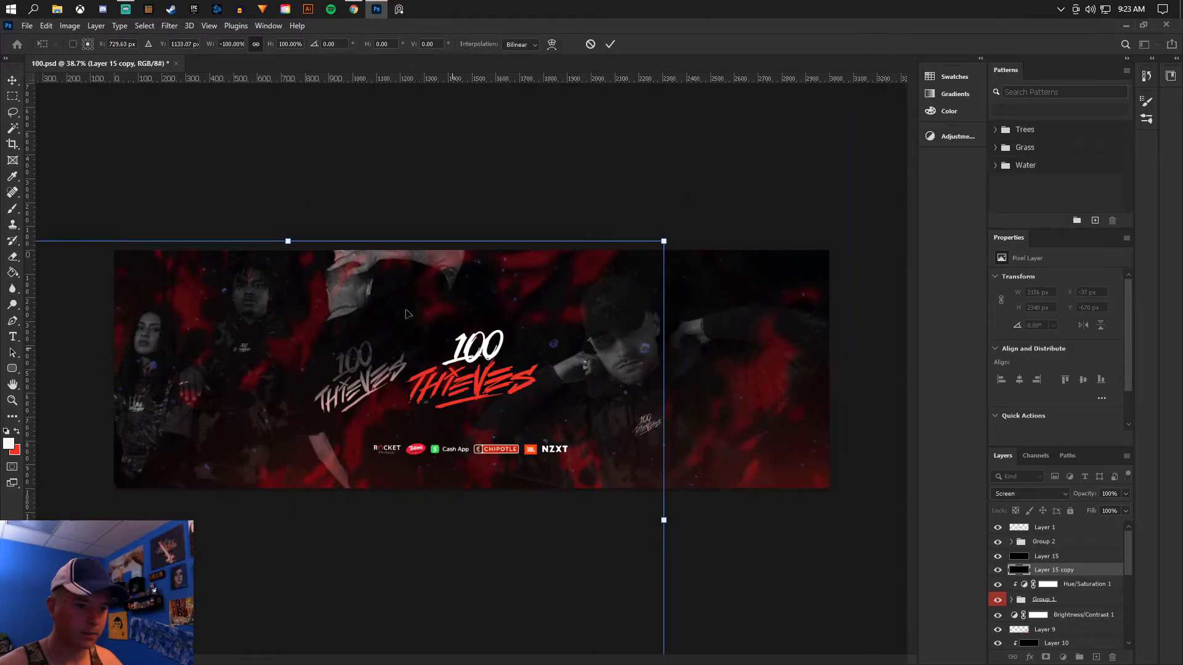
left_click(12, 80)
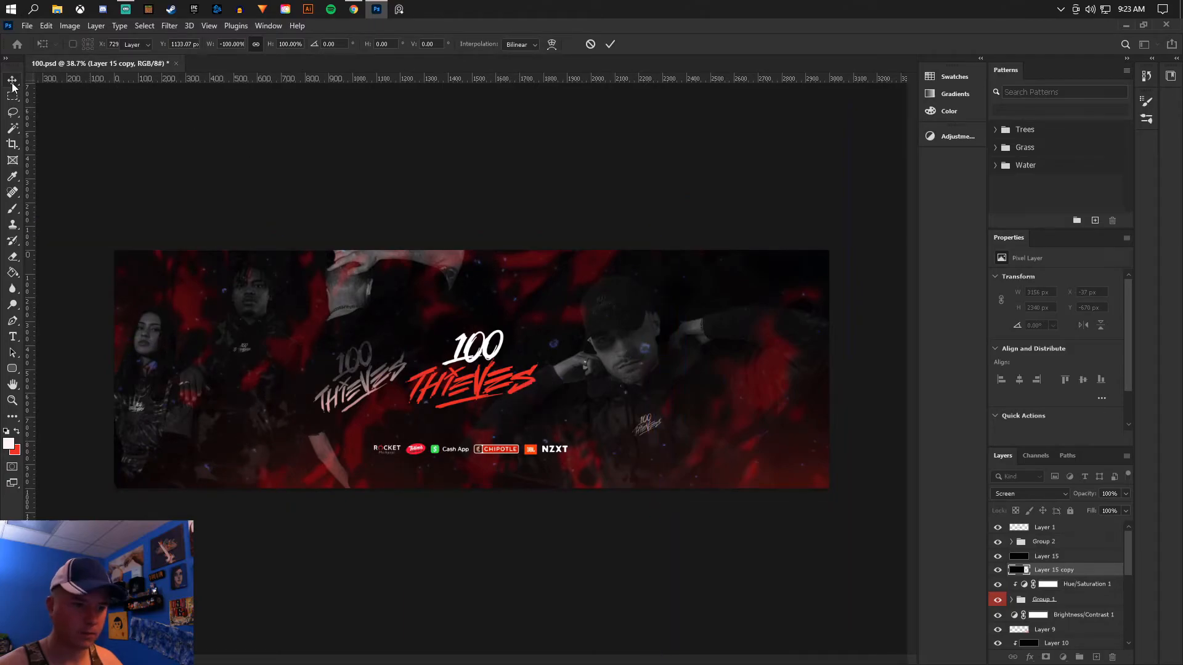
- Move the original ice texture, Layer 15, to about X 673 px, Y -243 px
left_click(1052, 557)
key("ctrl+t")
left_click_drag(710, 421, 879, 522)
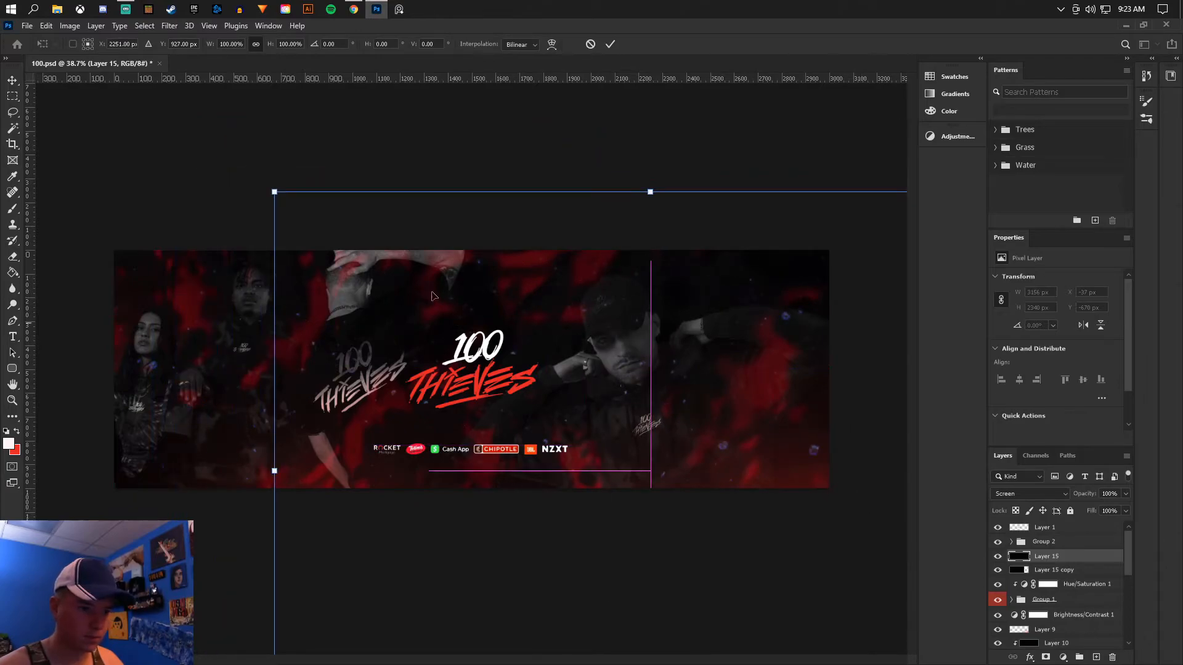
left_click(12, 80)
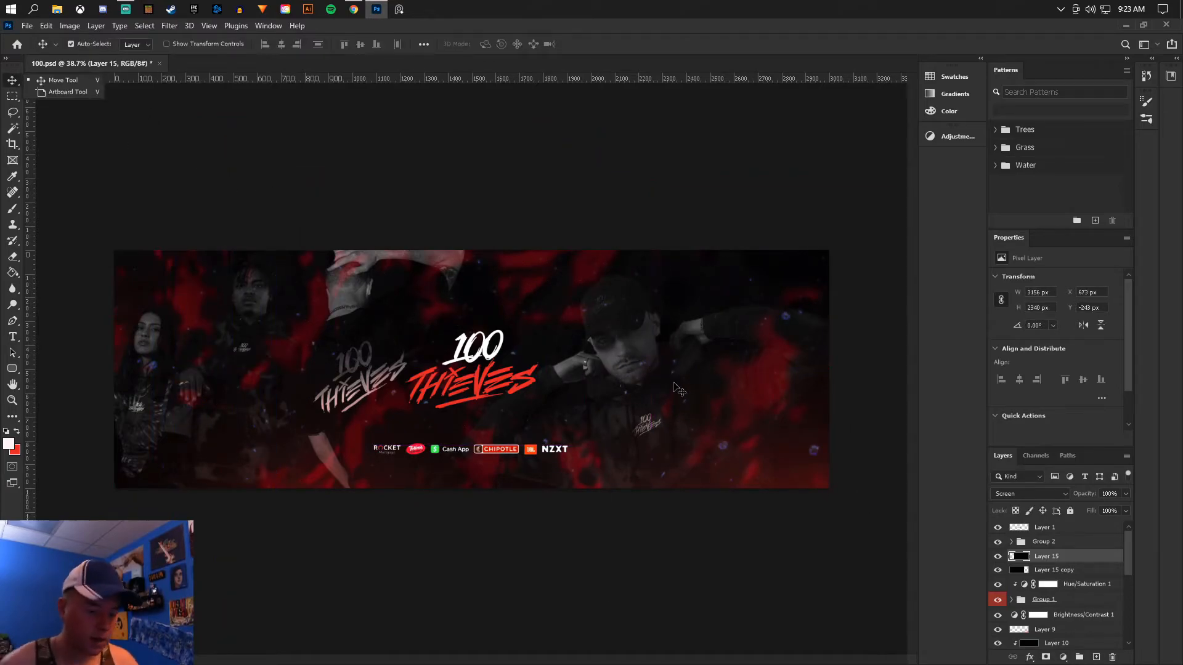
- Combine the two texture layers with a black-filled layer into one layer inside a new group, blended as Screen
left_click(1051, 569, "shift")
left_click(1081, 660)
left_click(1095, 659)
left_click(1059, 563, "alt")
left_click(12, 273)
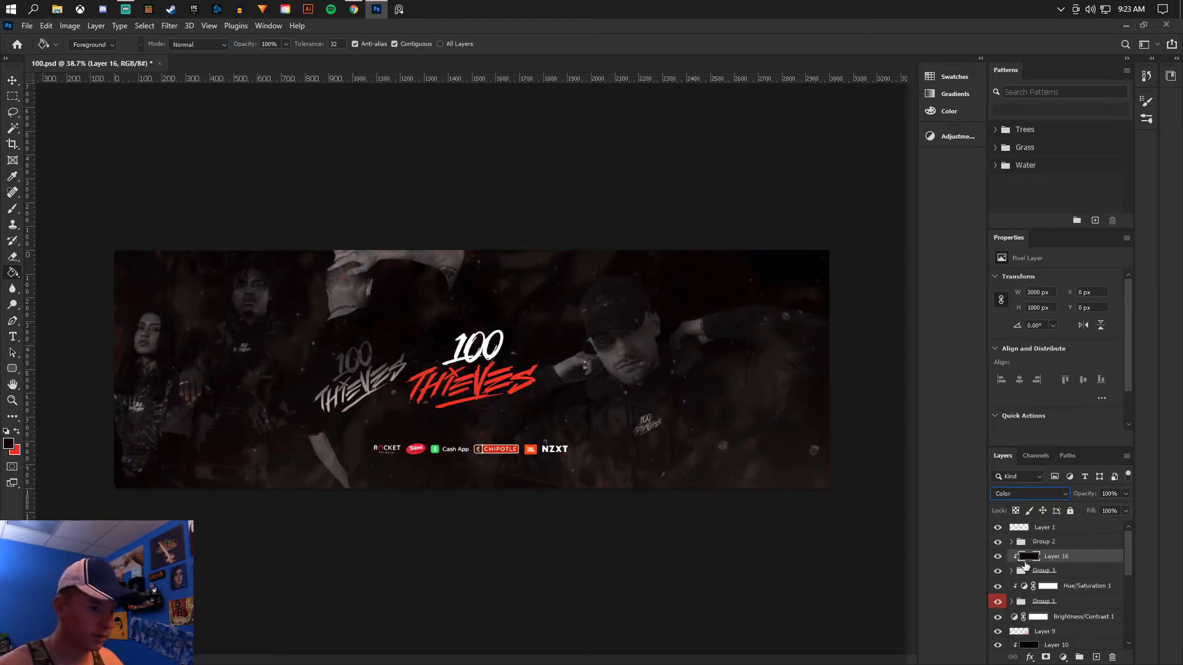
key("Delete")
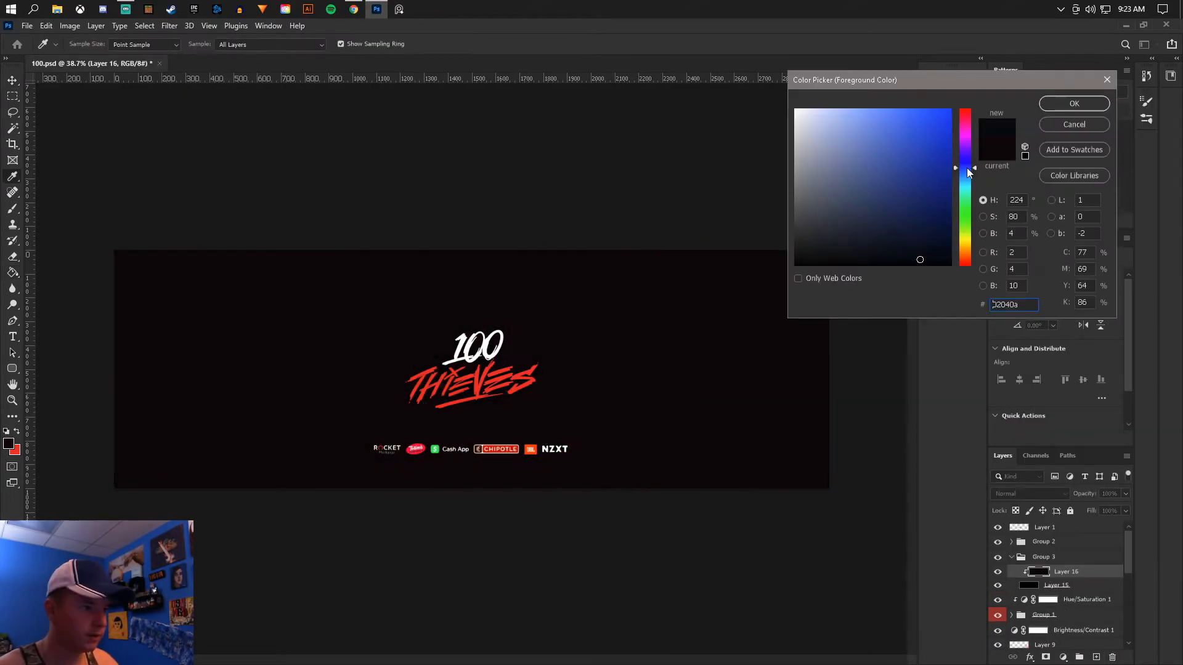
left_click(1029, 493)
left_click(1010, 464)
left_click(11, 83)
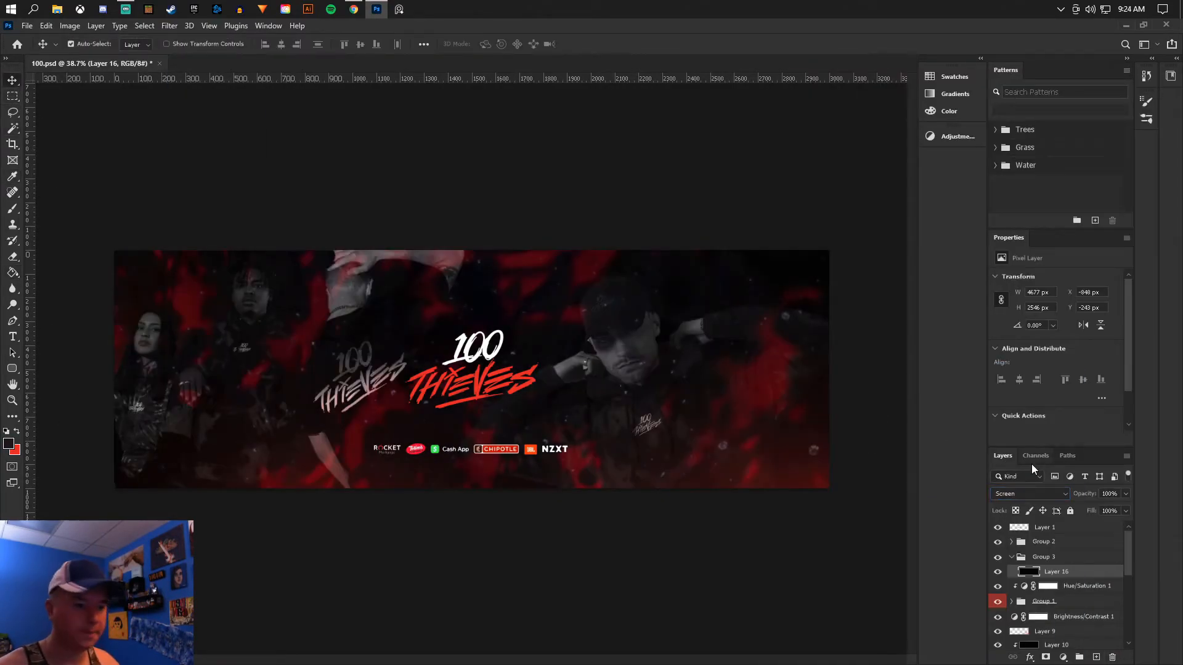
- Collapse the texture group and compare the banner with the texture group and the central logo hidden and shown
left_click(1011, 556)
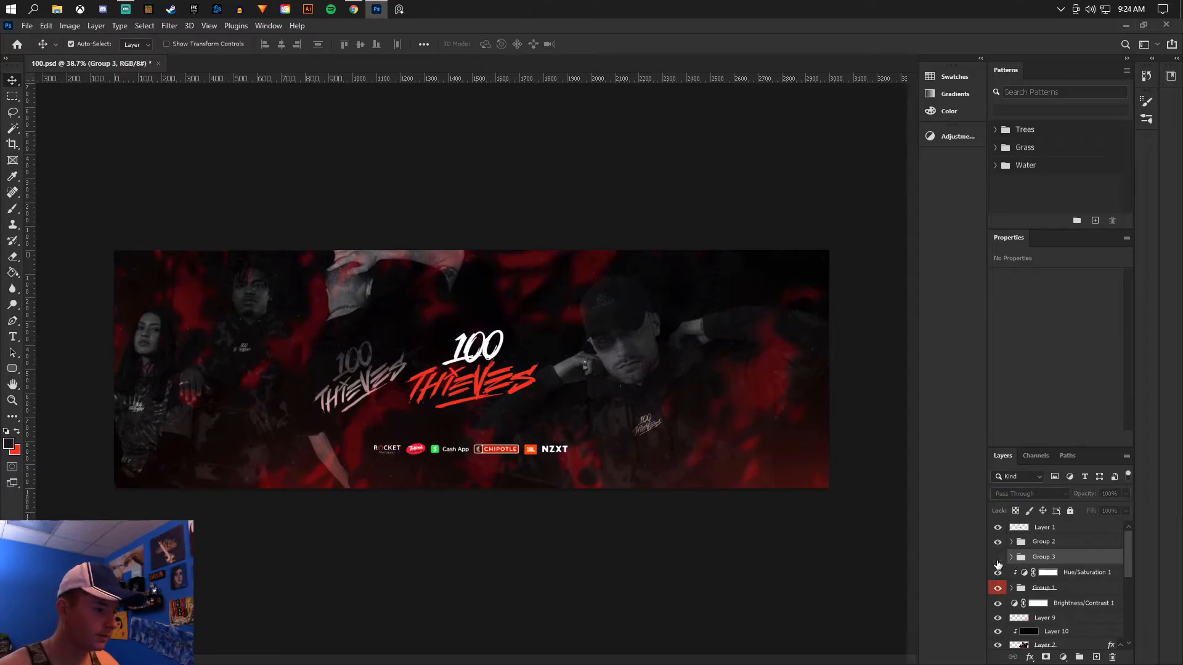
left_click(1010, 528)
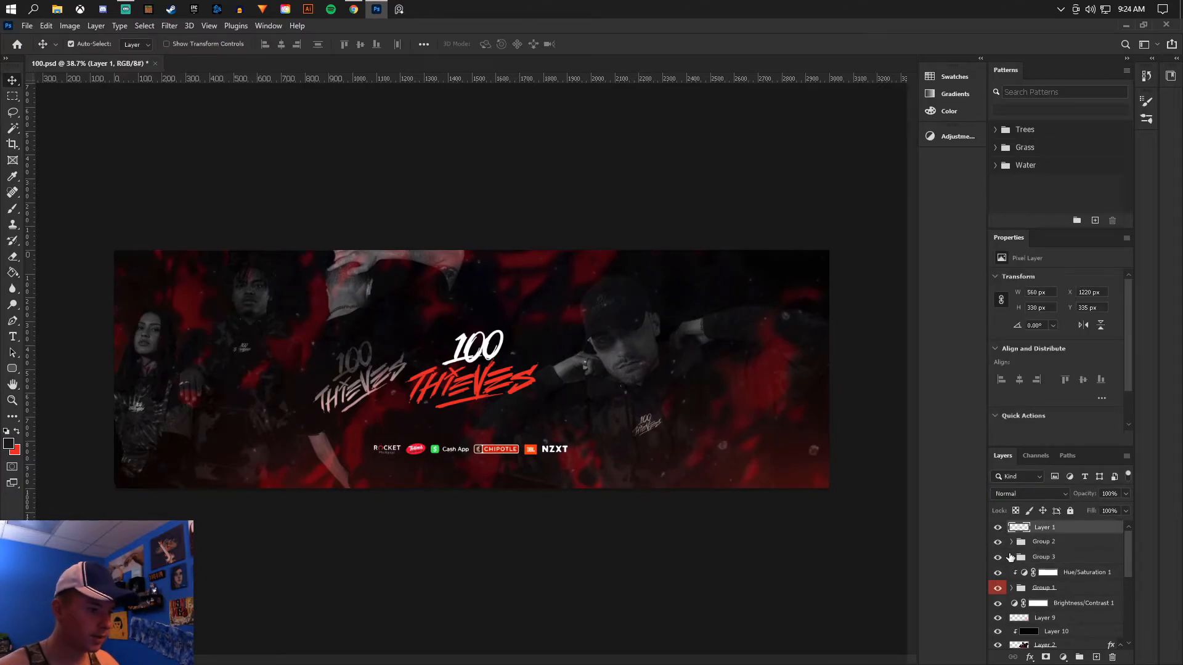
left_click(999, 528)
left_click(998, 528)
- Group the central logo layer with the sponsor logo group and give the new group a blue label
left_click(1061, 544, "shift")
right_click(1061, 544)
left_click(1064, 553)
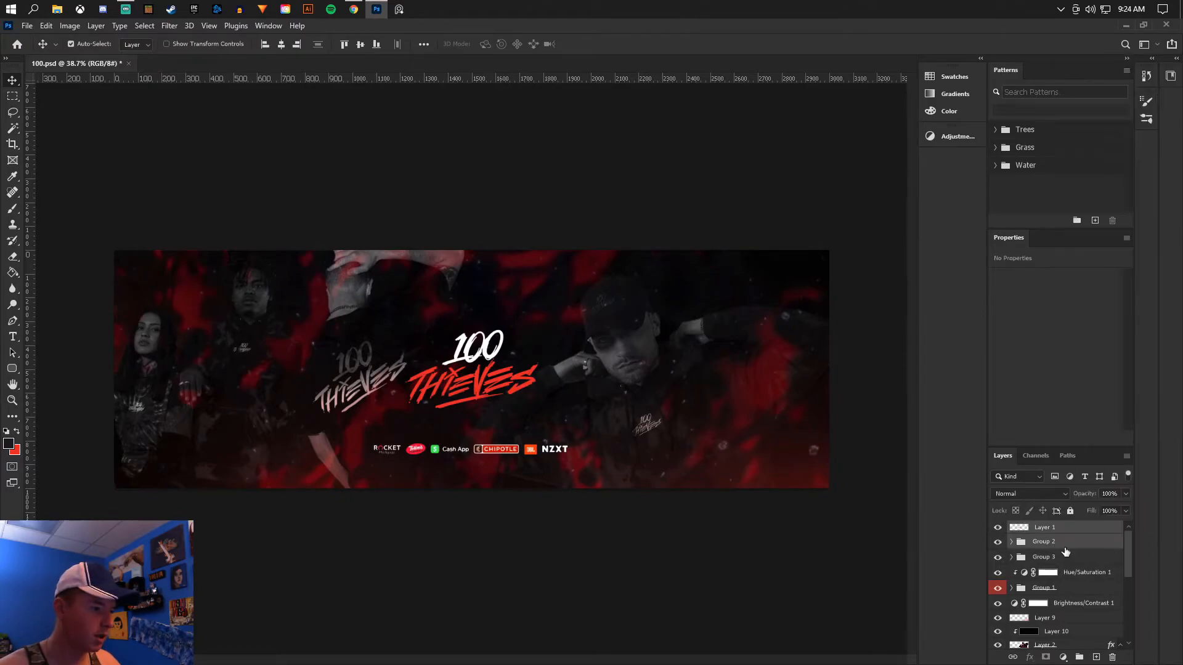
key("ctrl+g")
right_click(1065, 528)
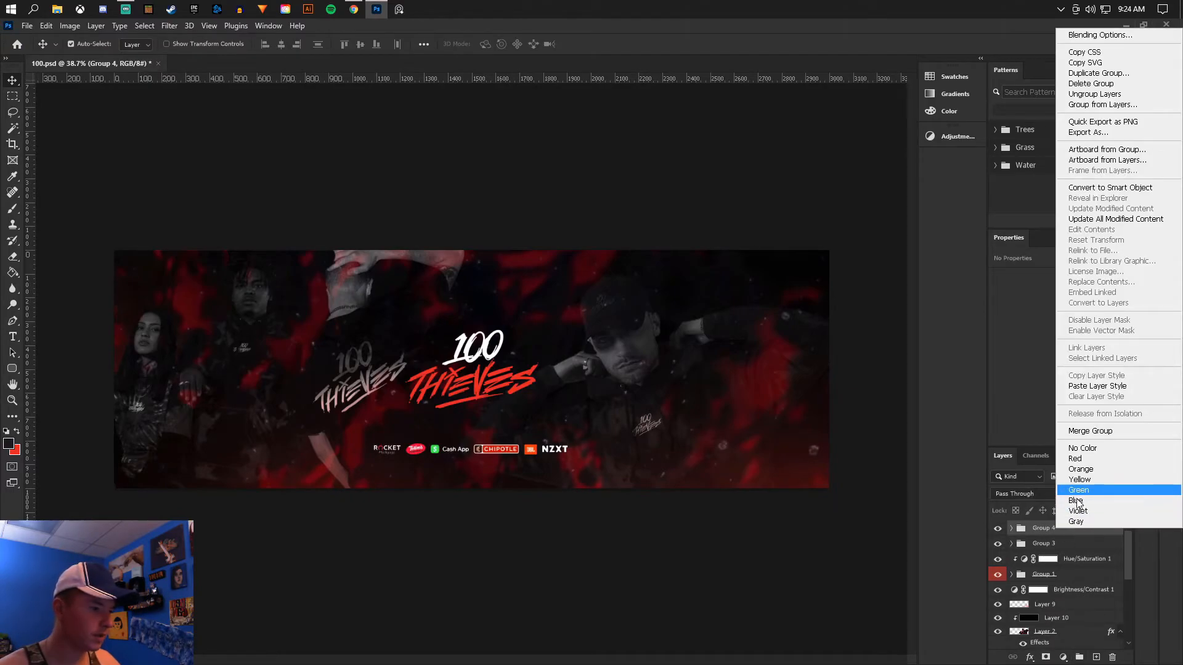
left_click(1077, 501)
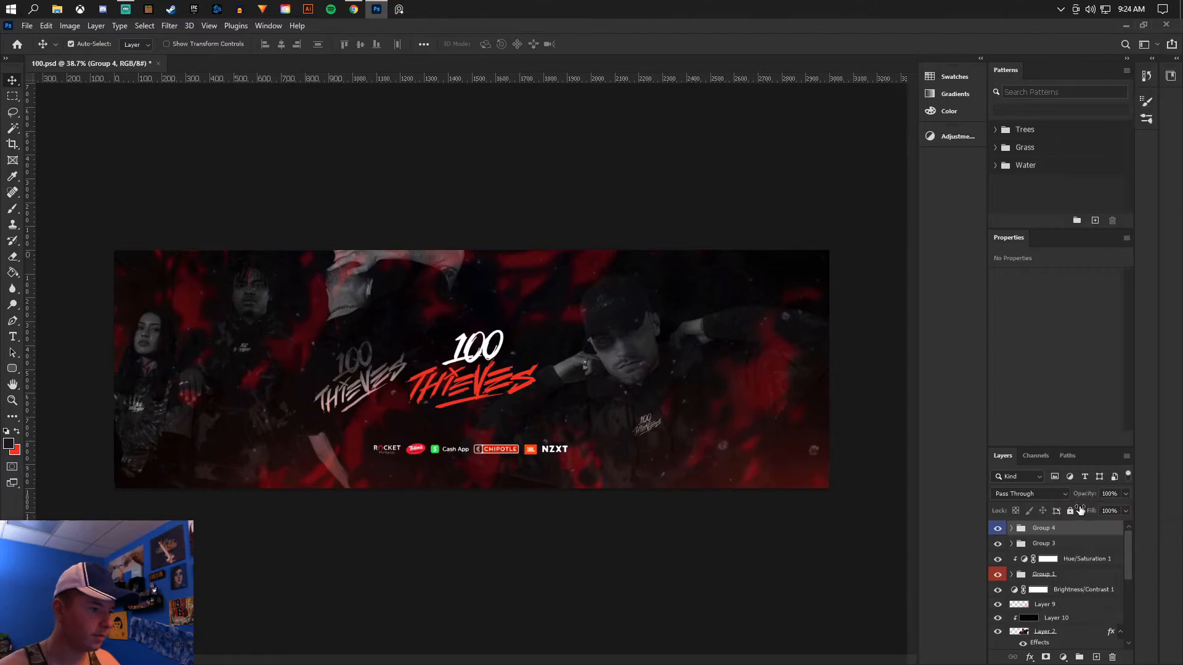
- Select the texture group, Group 3, and save the banner document
left_click(1055, 544)
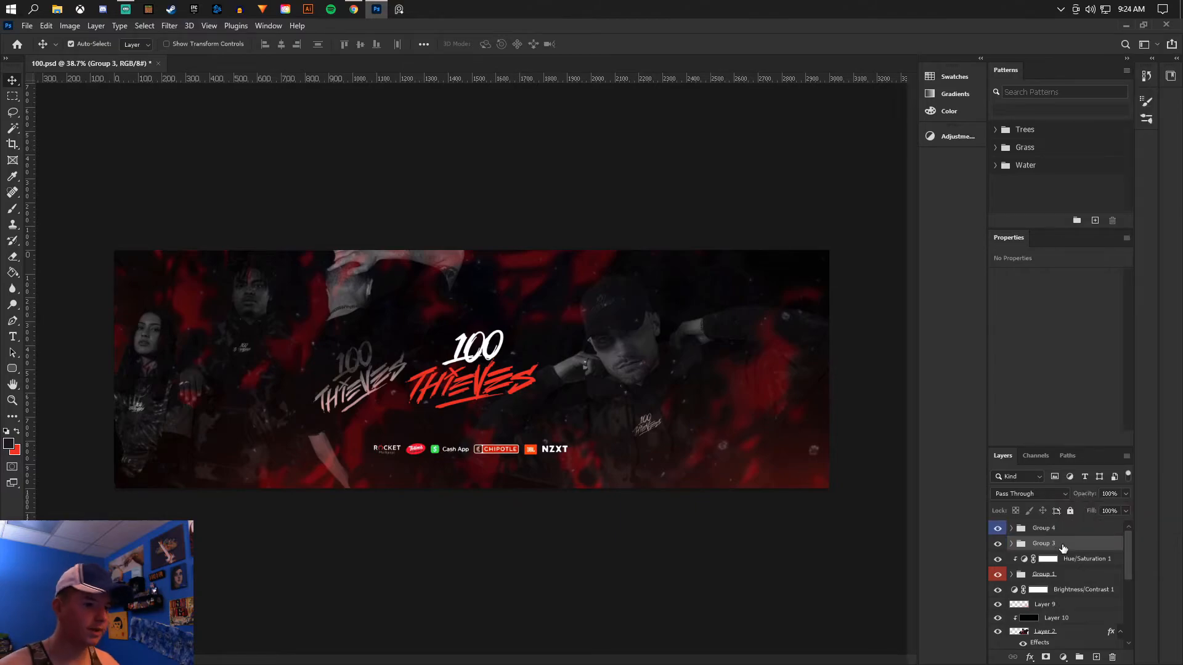
left_click(27, 26)
left_click(56, 164)
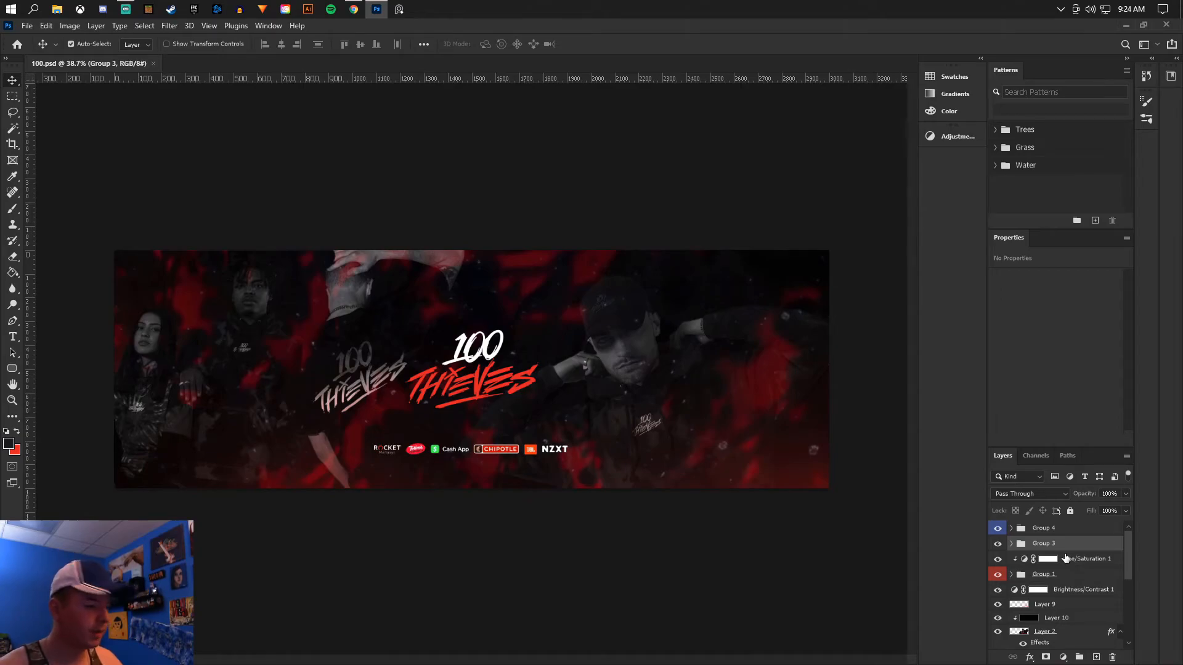
- Group all layers from Group 3 down to Layer 0 and give the new group a red label
scroll(1069, 585, "down", 5)
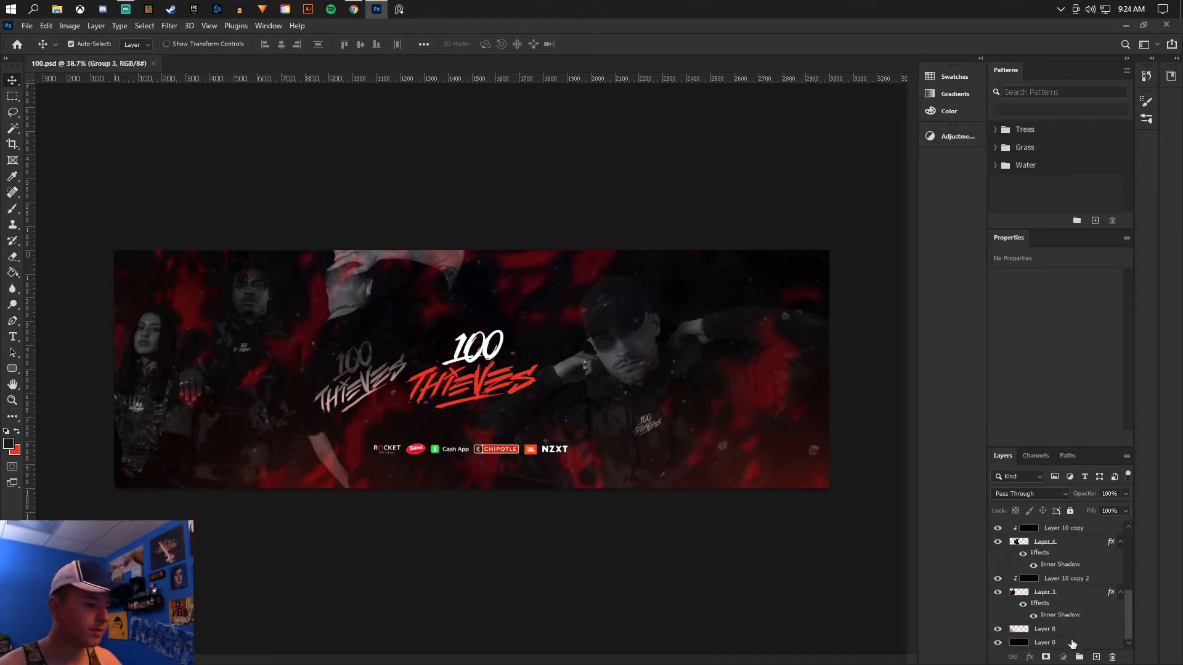
left_click(1079, 657)
right_click(1076, 543)
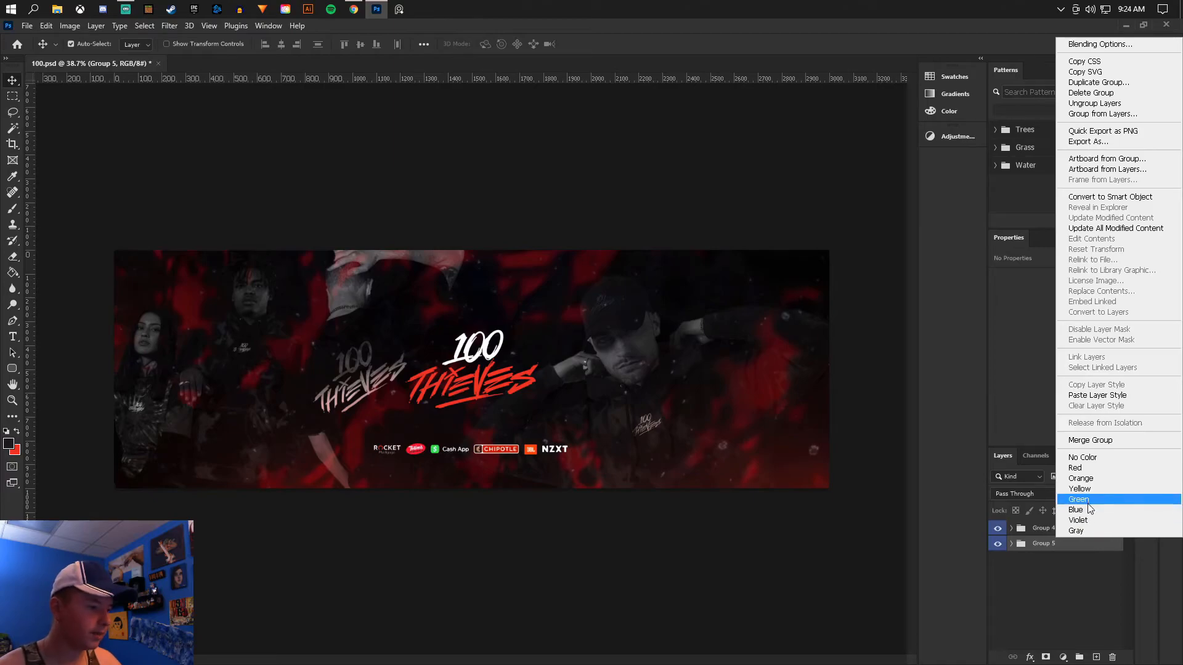
left_click(1085, 468)
- Rename the blue group "Sponsors and logo" and the red group "Backdrop"
double_click(1044, 528)
type("Sponsors and")
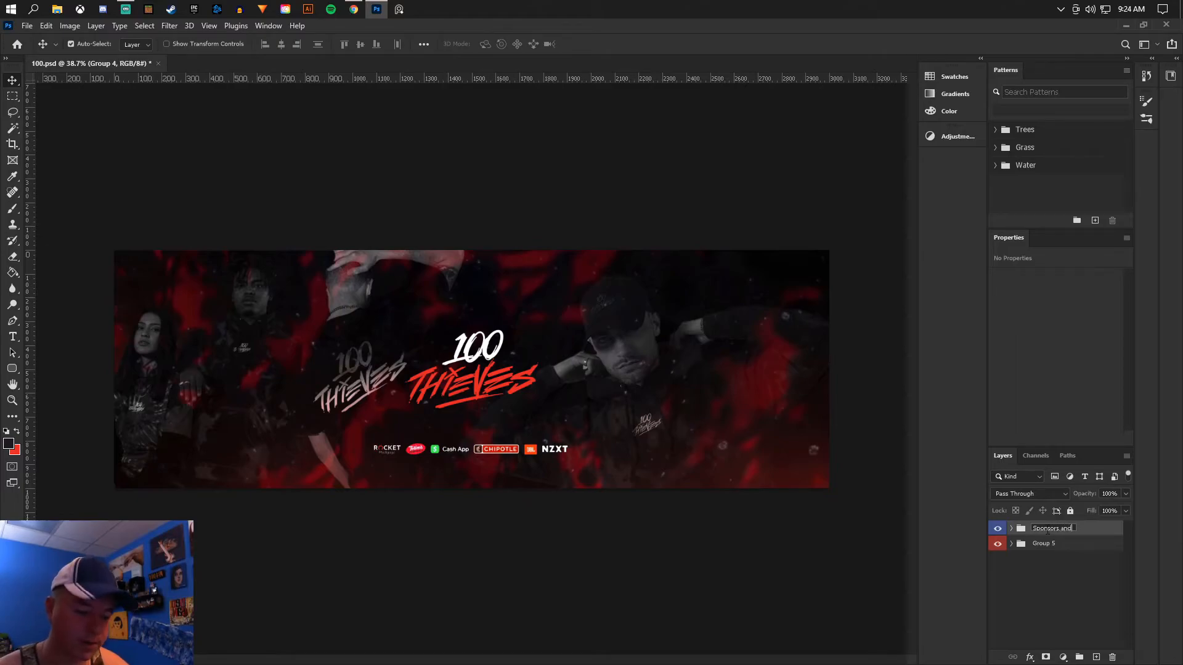
type(" logo")
key("Return")
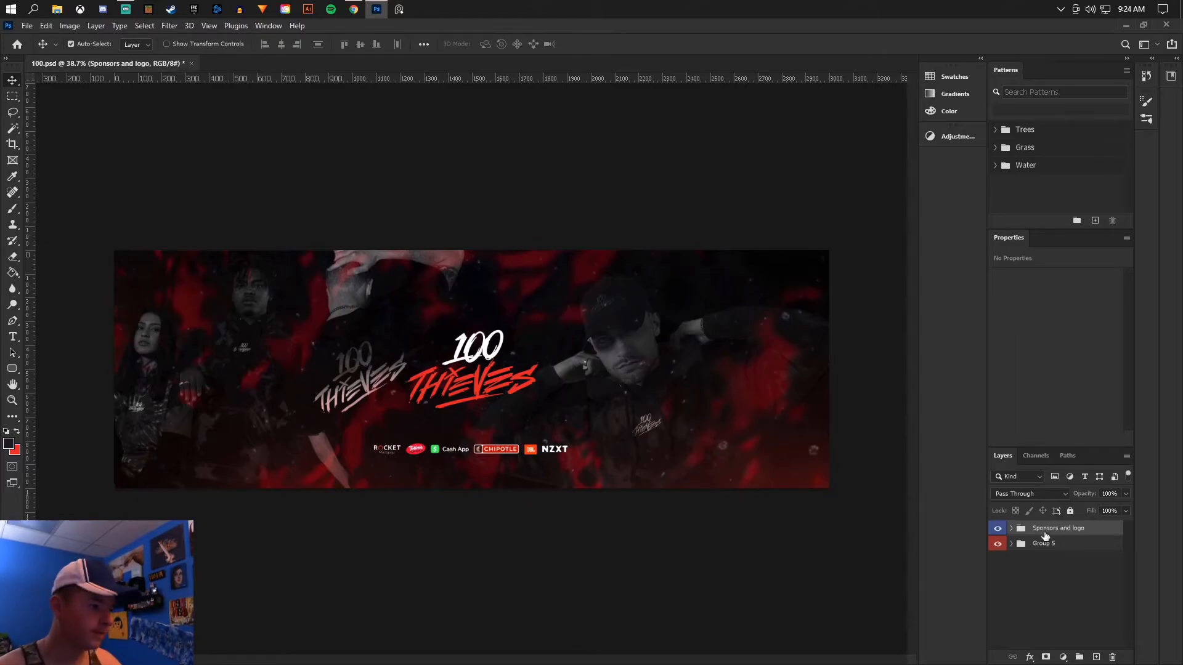
double_click(1041, 543)
type("Ba")
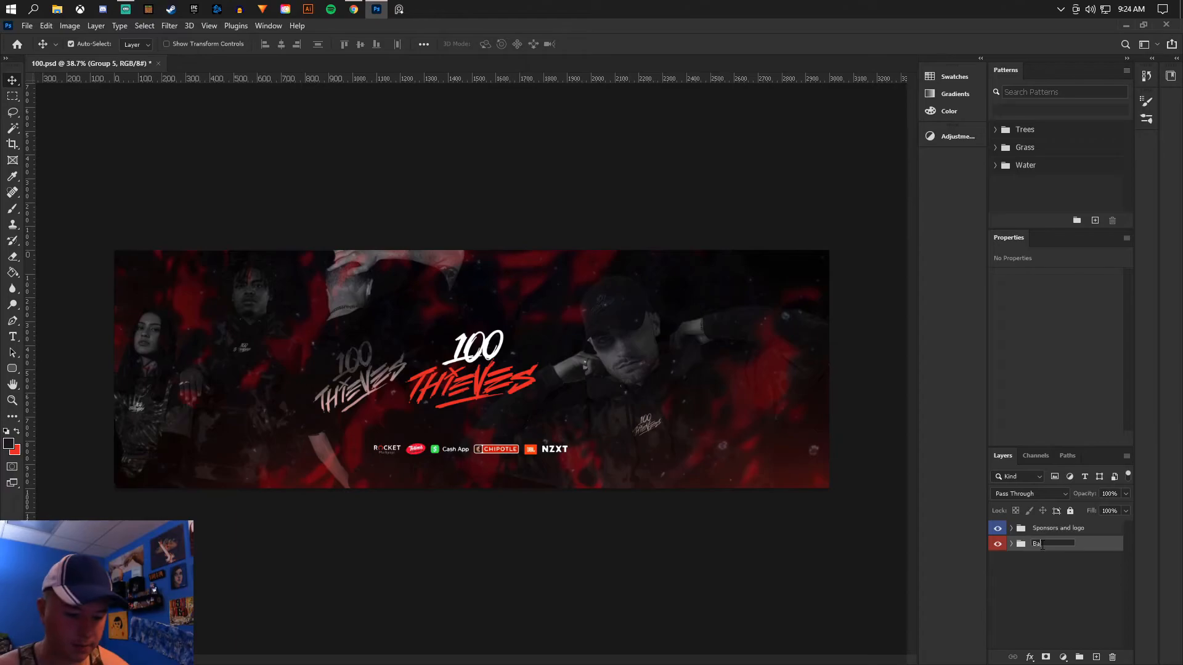
type("ckdrop")
key("Return")
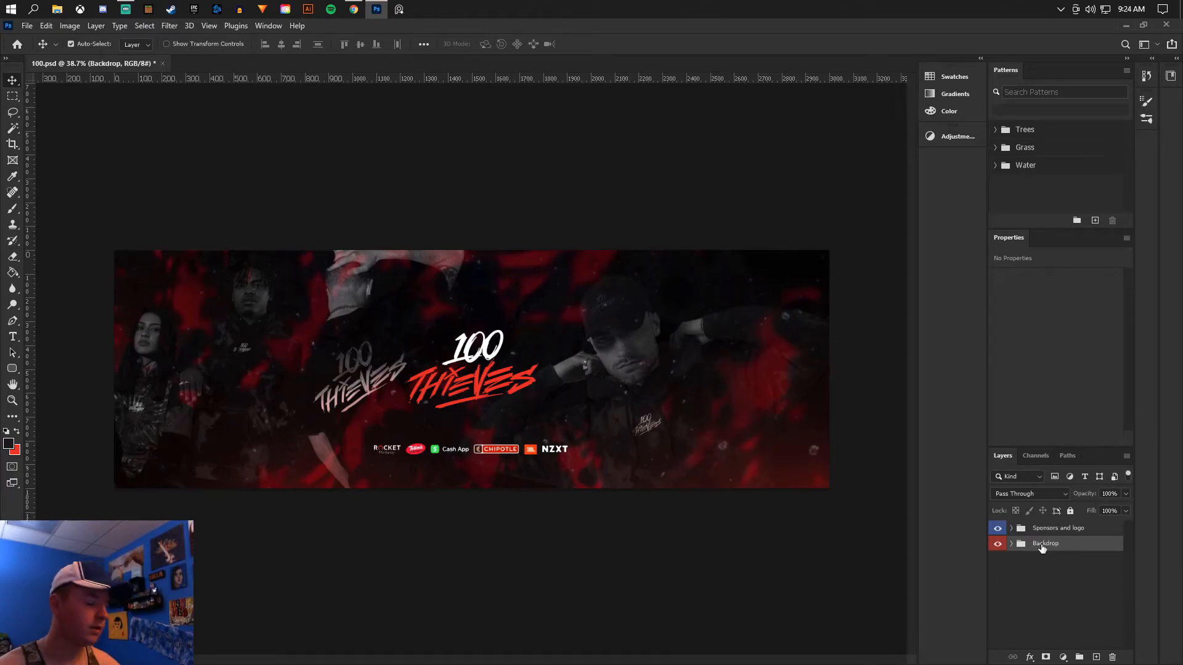
- Create a merged single-layer copy of the Backdrop group and hide the original group
key("ctrl+j")
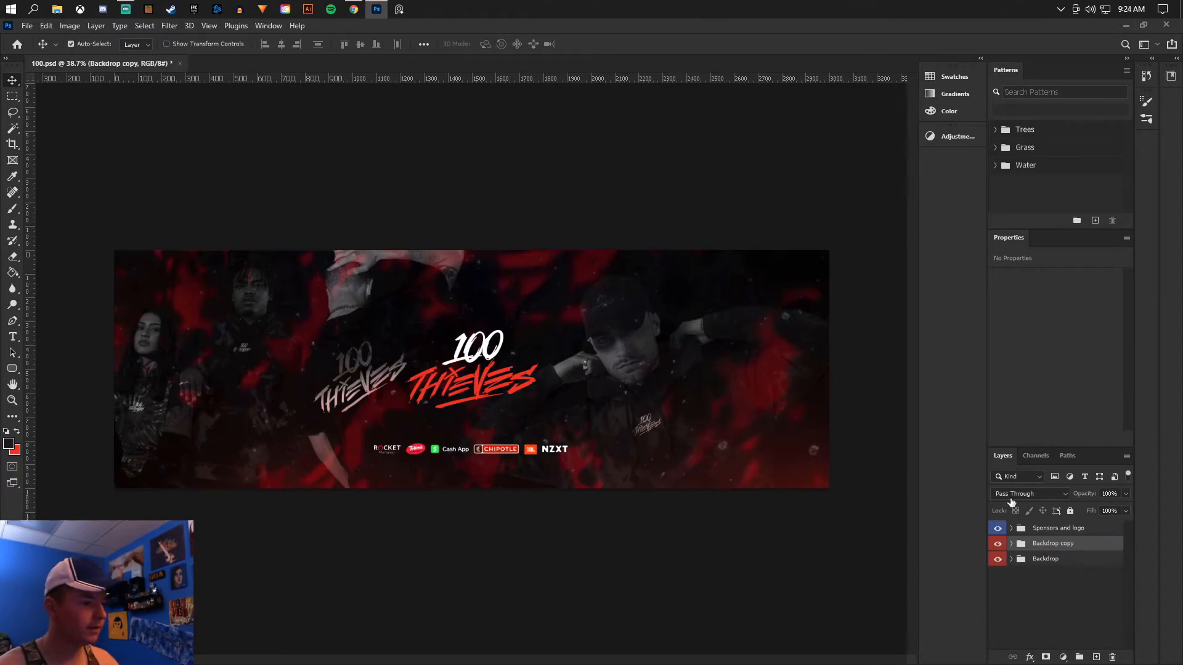
right_click(1065, 542)
left_click(985, 444)
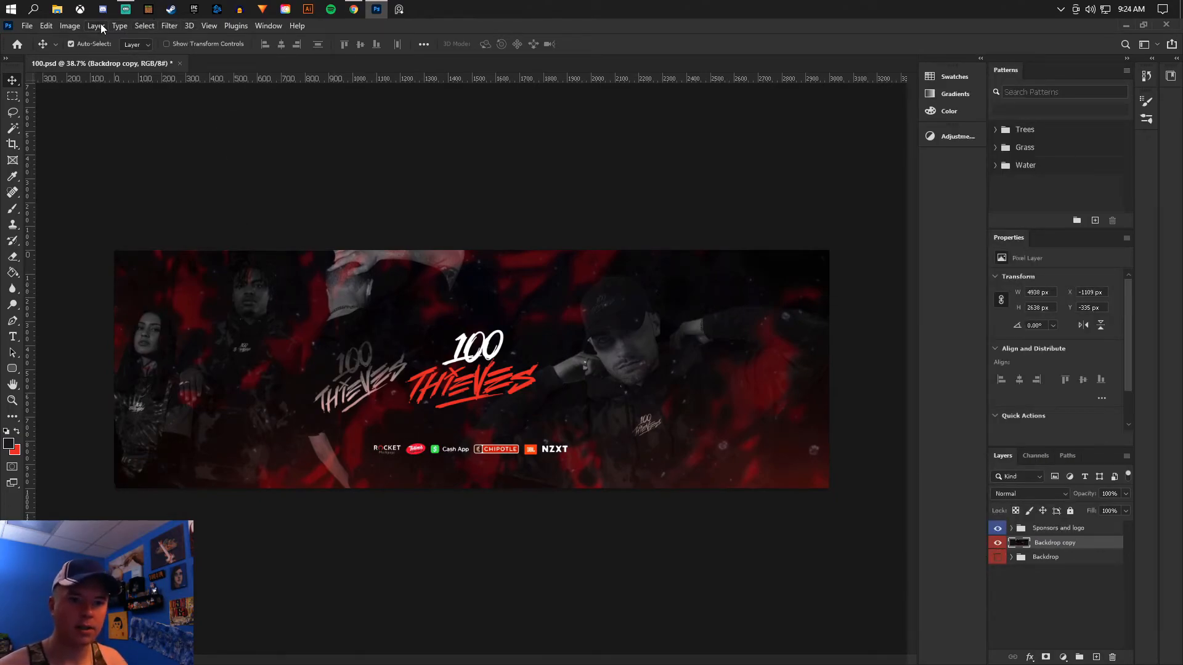
- Start a Camera Raw Filter on the Backdrop copy layer with Blacks -10, Whites +15 and Contrast +26
left_click(166, 26)
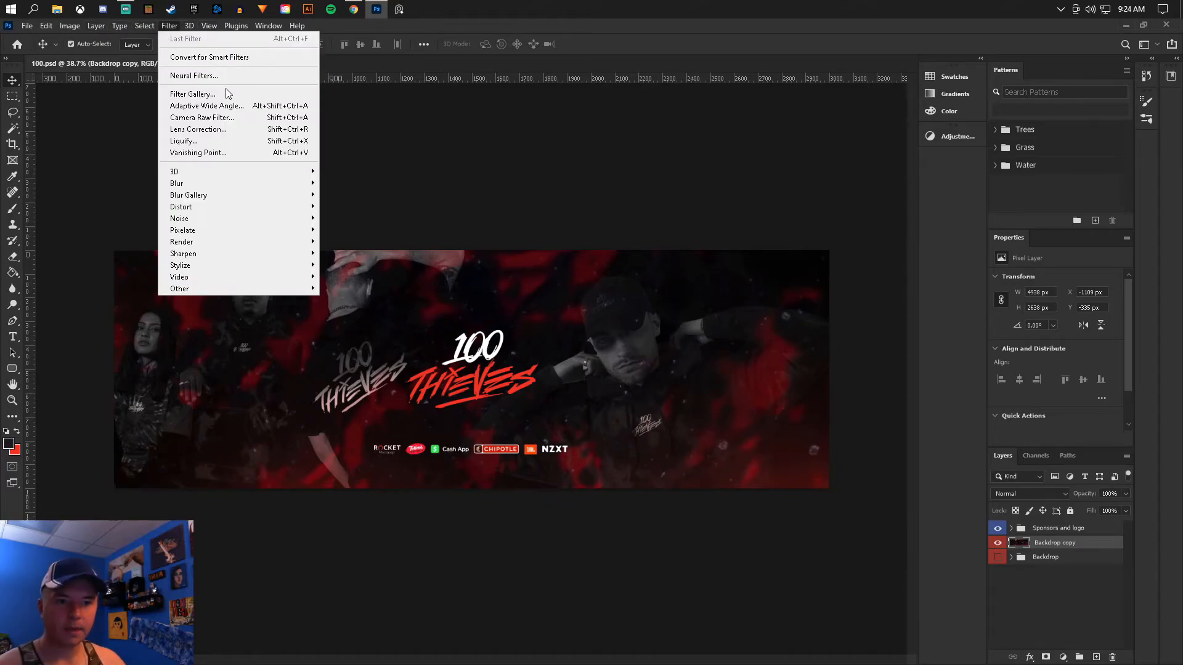
left_click(214, 118)
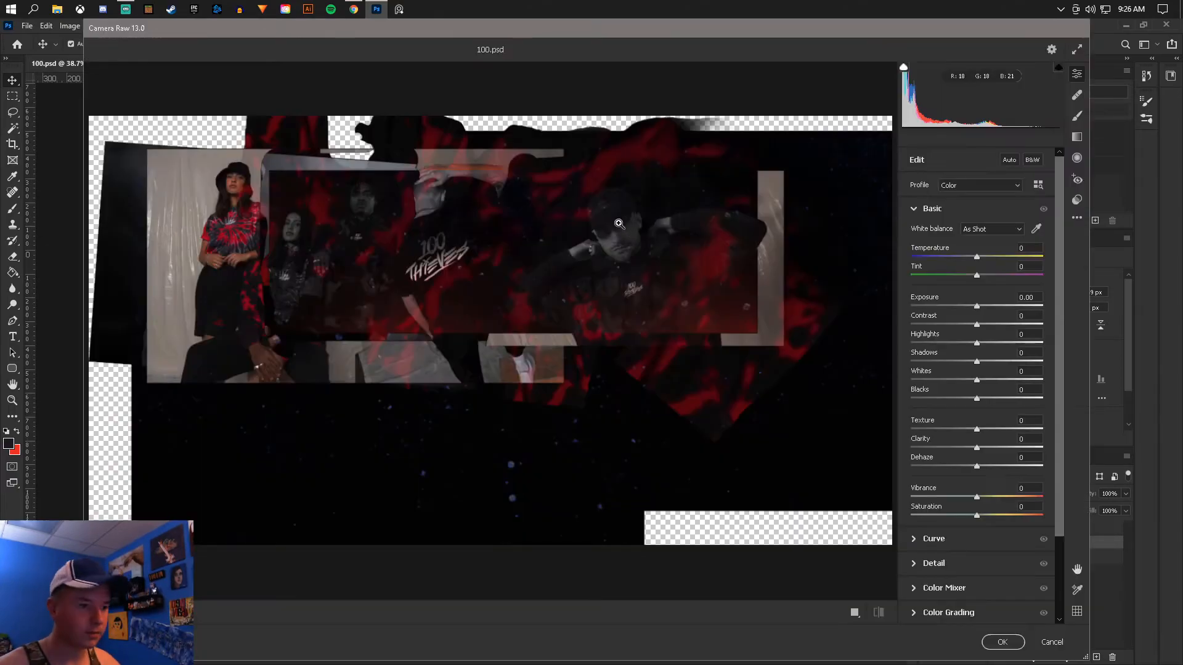
left_click(117, 612)
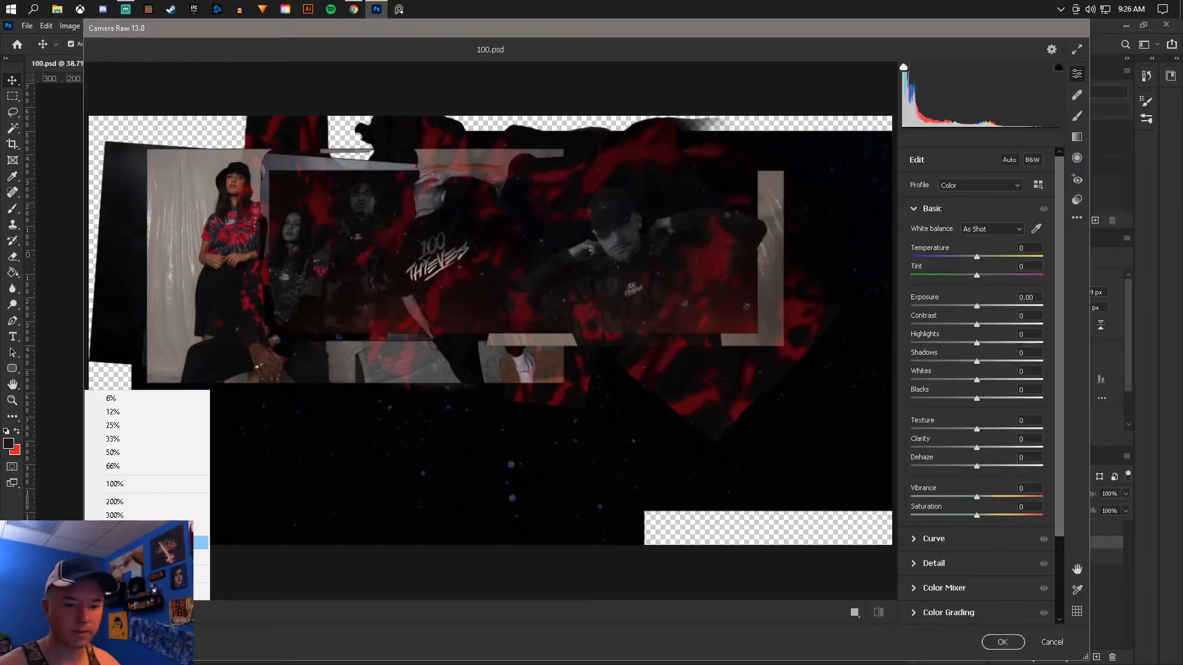
left_click(127, 455)
scroll(555, 386, "up", 3)
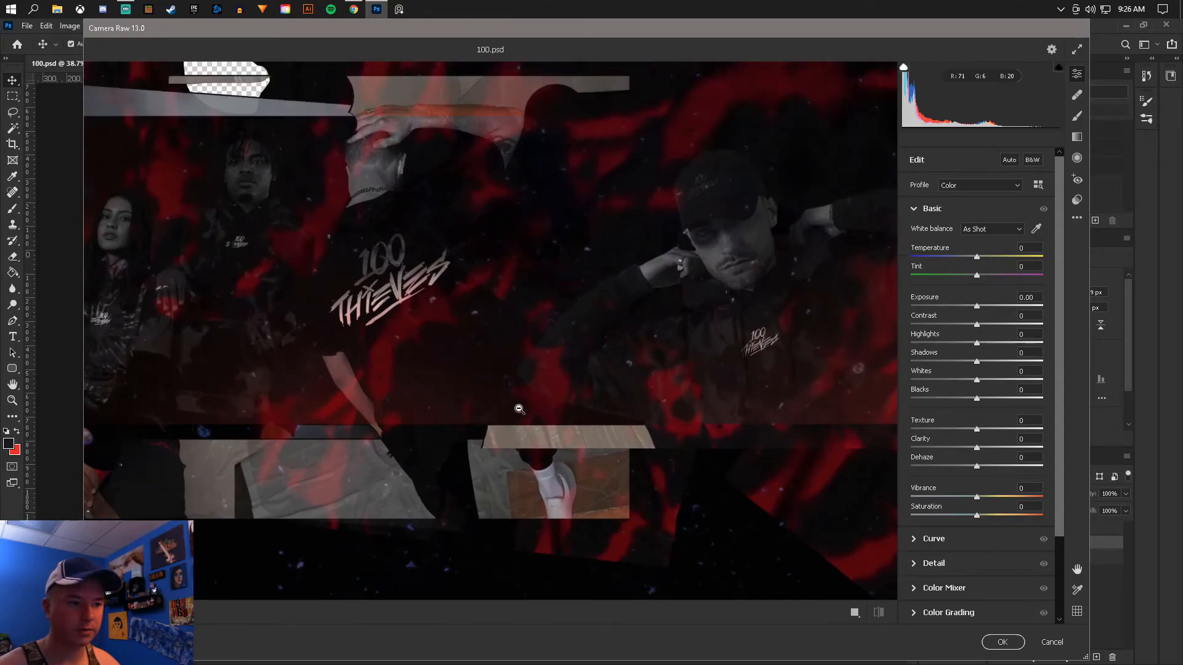
left_click(117, 612)
left_click(120, 439)
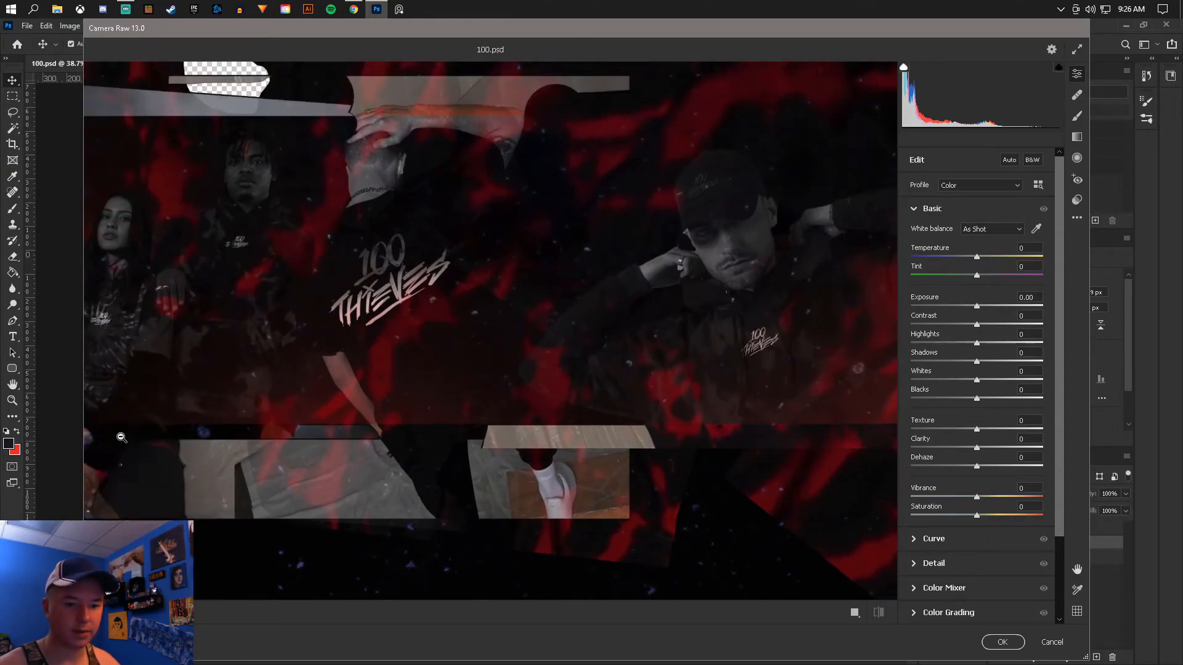
scroll(431, 336, "up", 2)
scroll(658, 367, "up", 1)
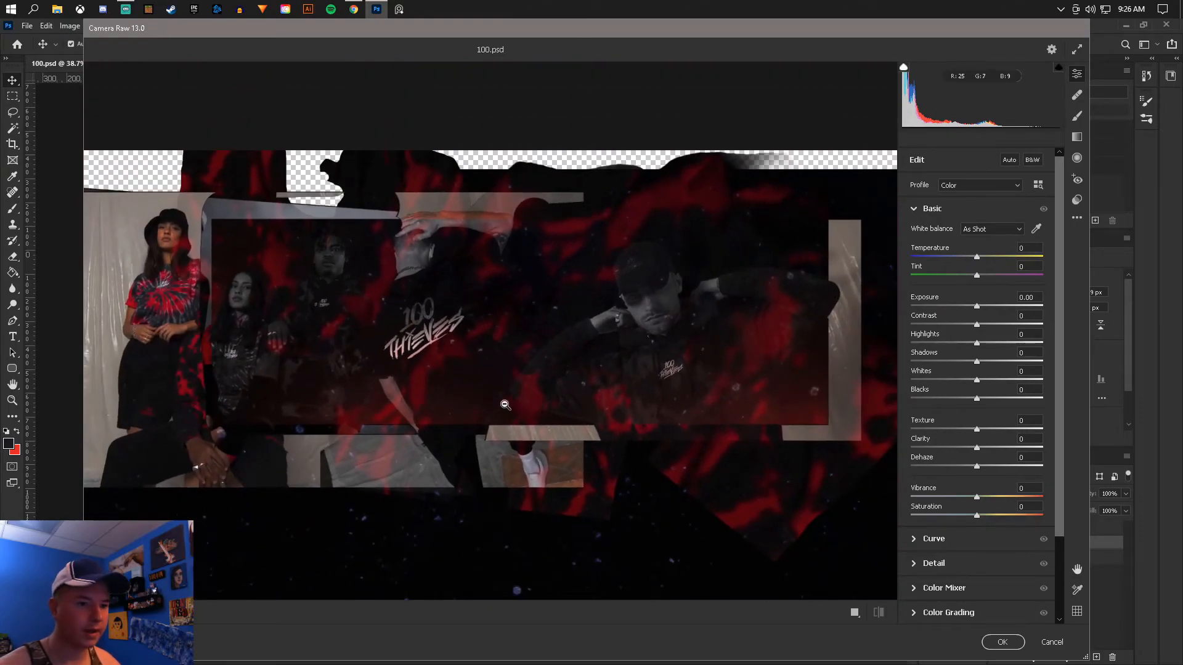
mouse_move(977, 399)
left_mouse_down()
mouse_move(986, 381)
mouse_move(1016, 381)
mouse_move(968, 381)
mouse_move(986, 382)
left_mouse_up()
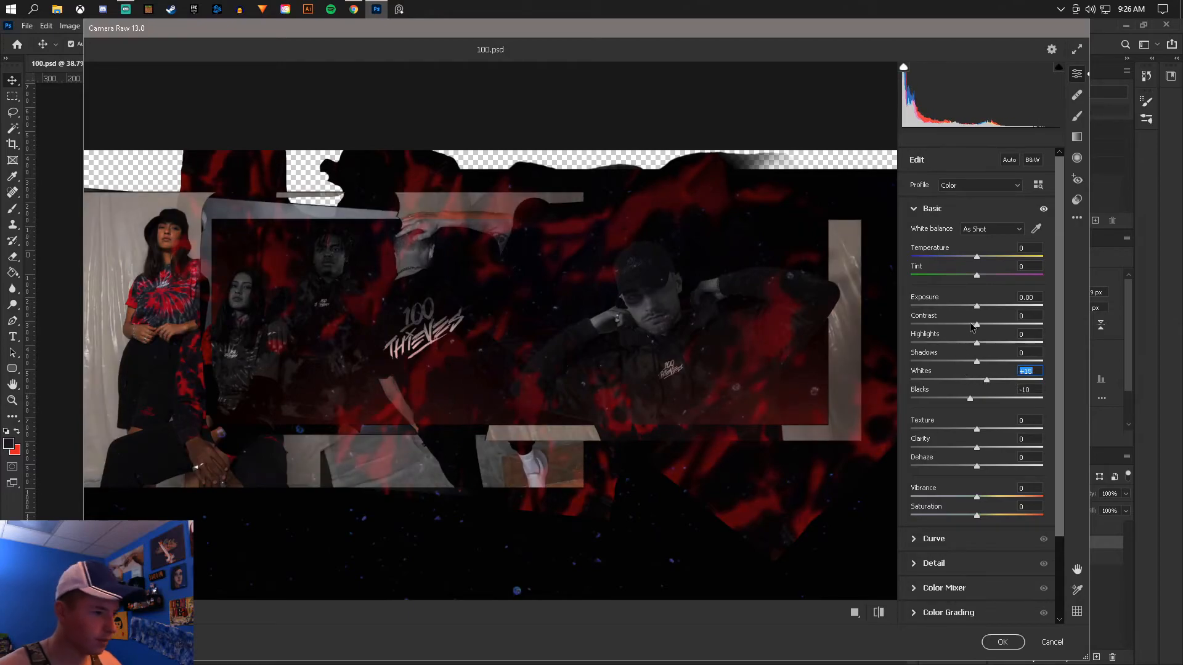
mouse_move(979, 328)
left_mouse_down()
mouse_move(958, 328)
mouse_move(1013, 328)
mouse_move(995, 329)
left_mouse_up()
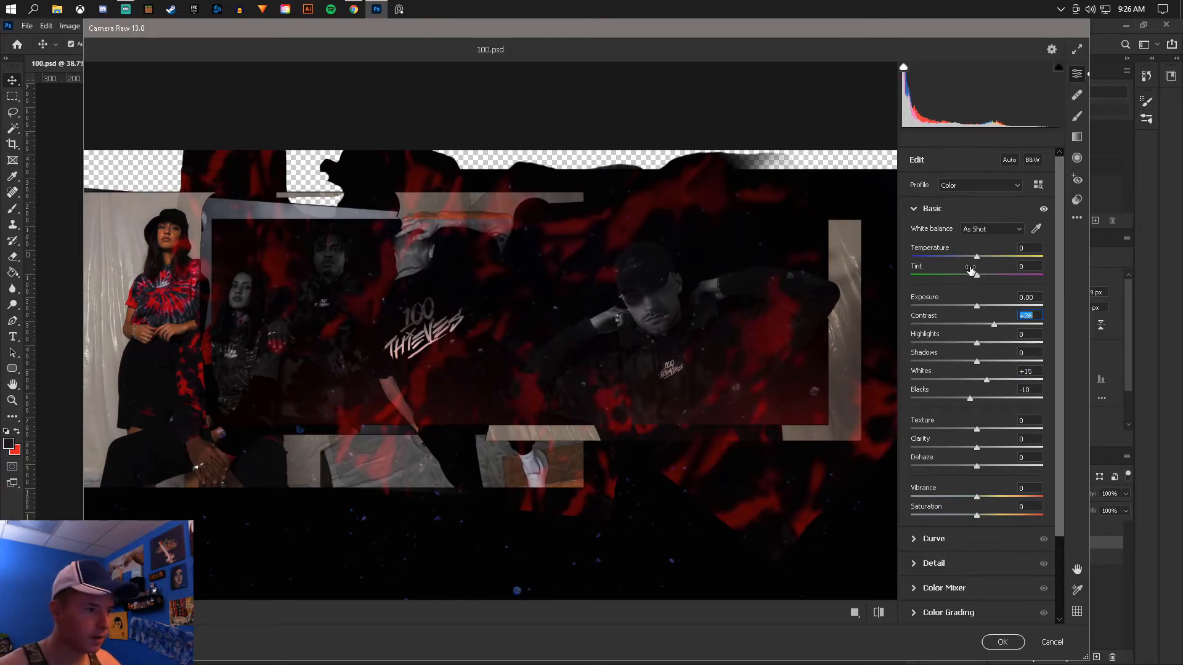
- Set Temperature -5, Tint +7, Exposure +0.65, Highlights -82, Shadows -26, Texture +18, Clarity +9, Dehaze +4, Vibrance +5 and Saturation -18
mouse_move(978, 258)
left_mouse_down()
mouse_move(982, 279)
mouse_move(973, 258)
left_mouse_up()
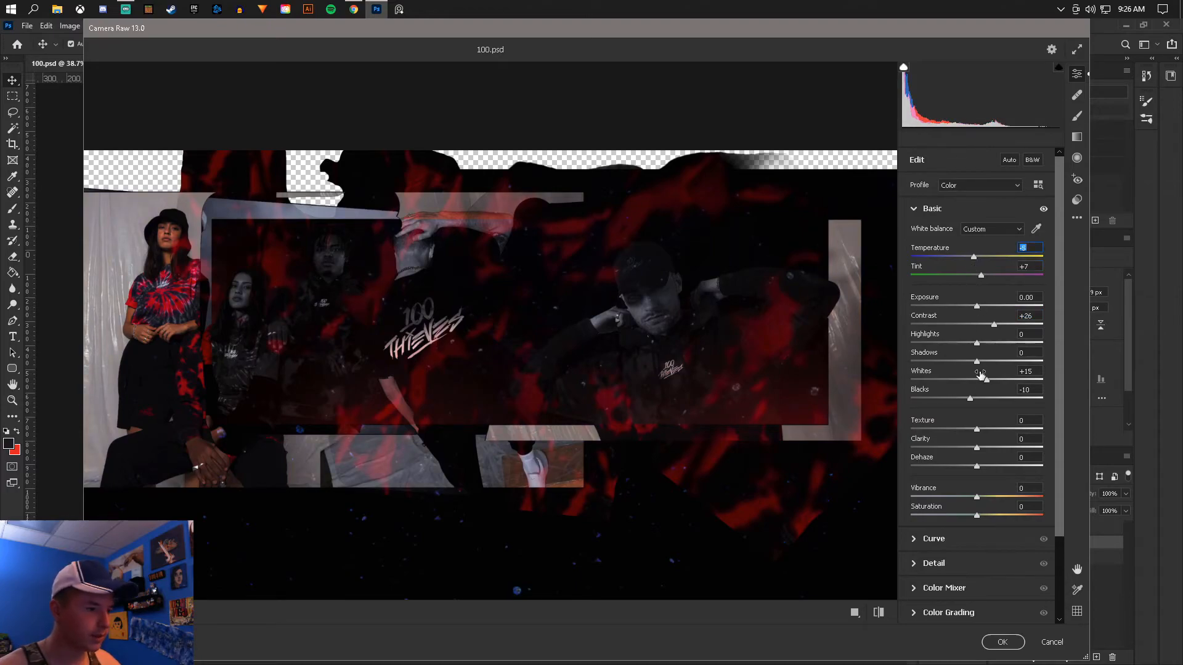
left_click_drag(978, 363, 922, 348)
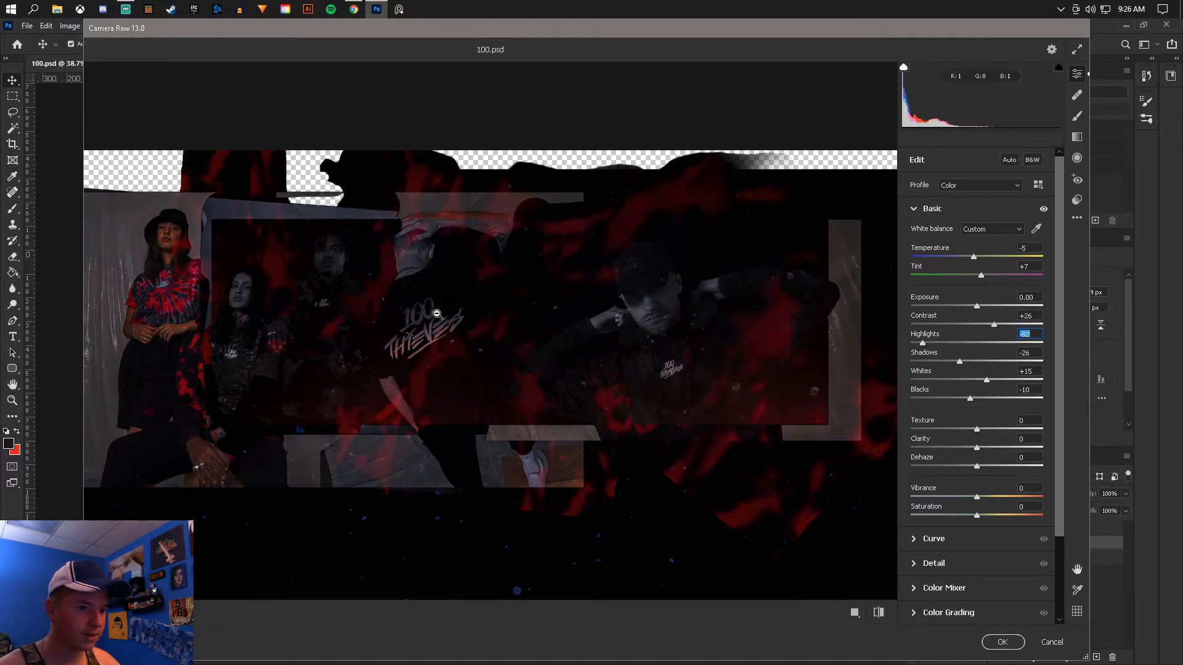
left_click_drag(979, 308, 985, 306)
left_click_drag(976, 430, 964, 519)
- Set the Optics distortion to -14 and apply the Camera Raw Filter to the merged backdrop
scroll(965, 519, "down", 2)
scroll(923, 496, "down", 1)
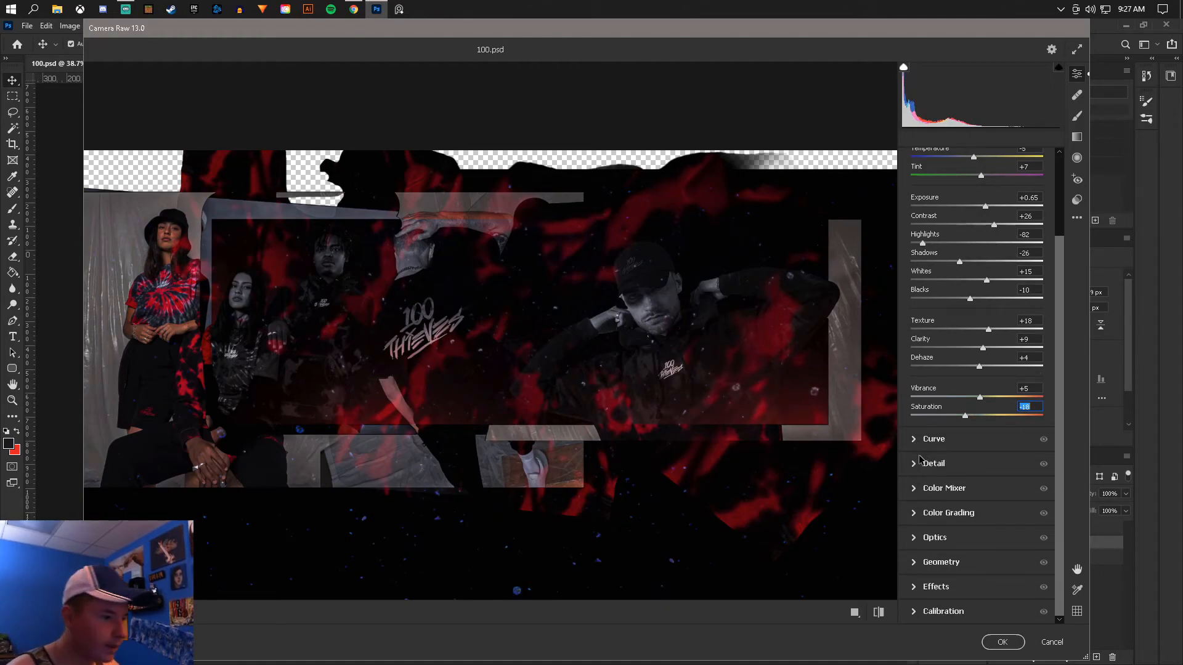
left_click(920, 539)
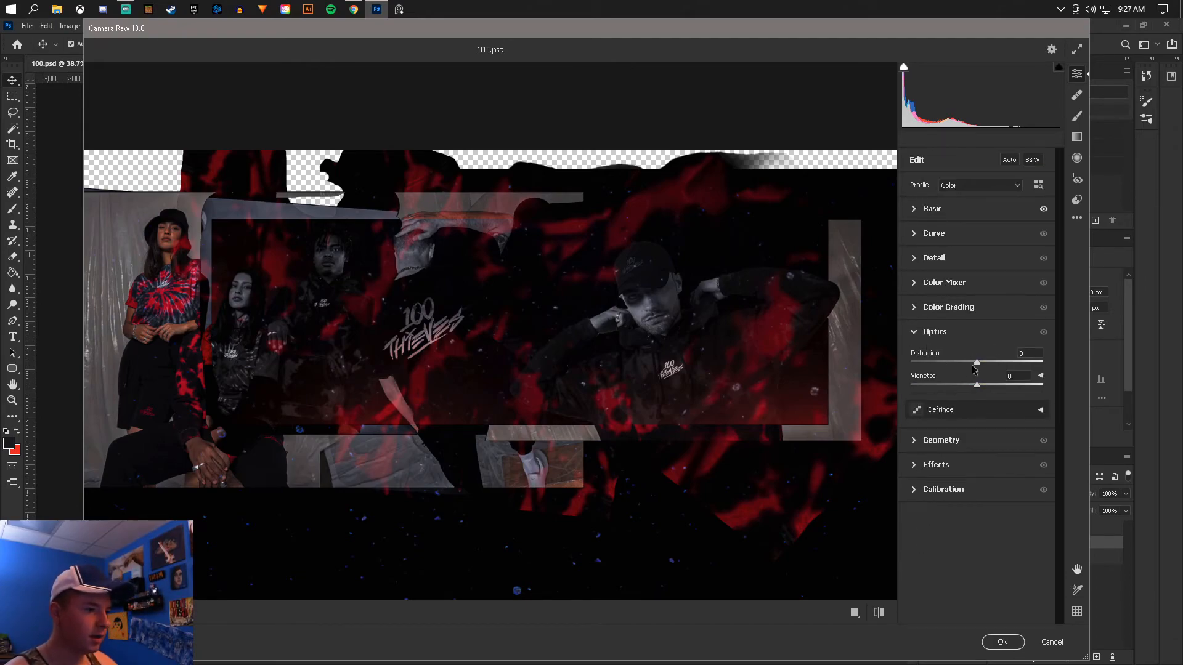
left_click_drag(976, 368, 966, 366)
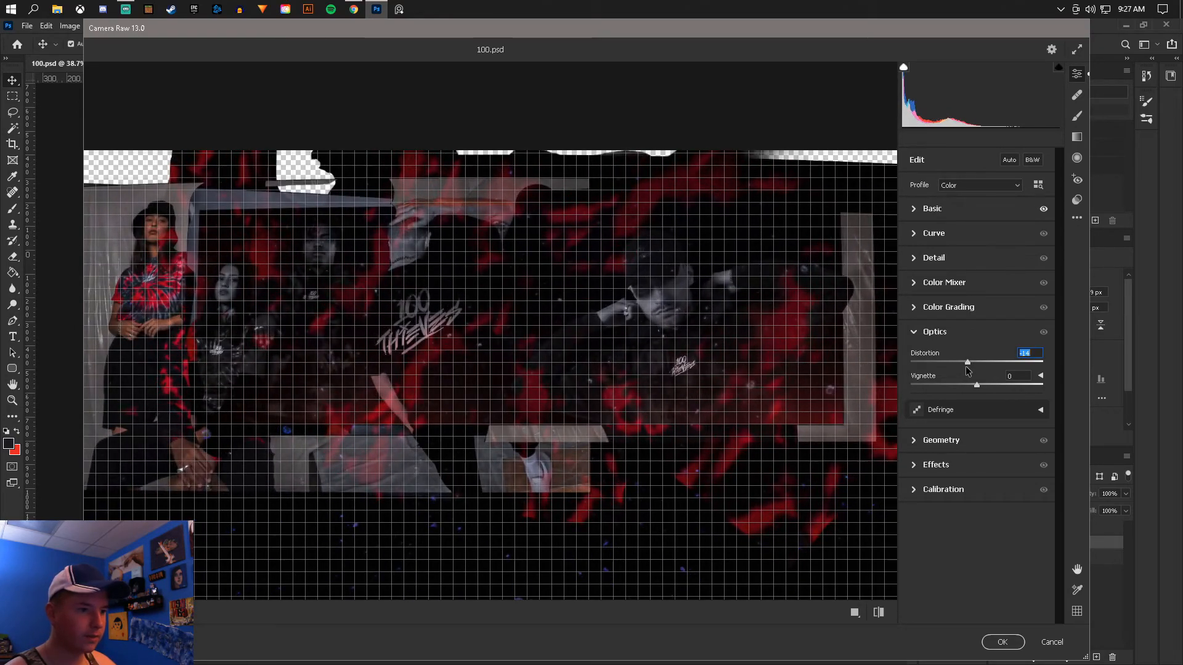
key("Return")
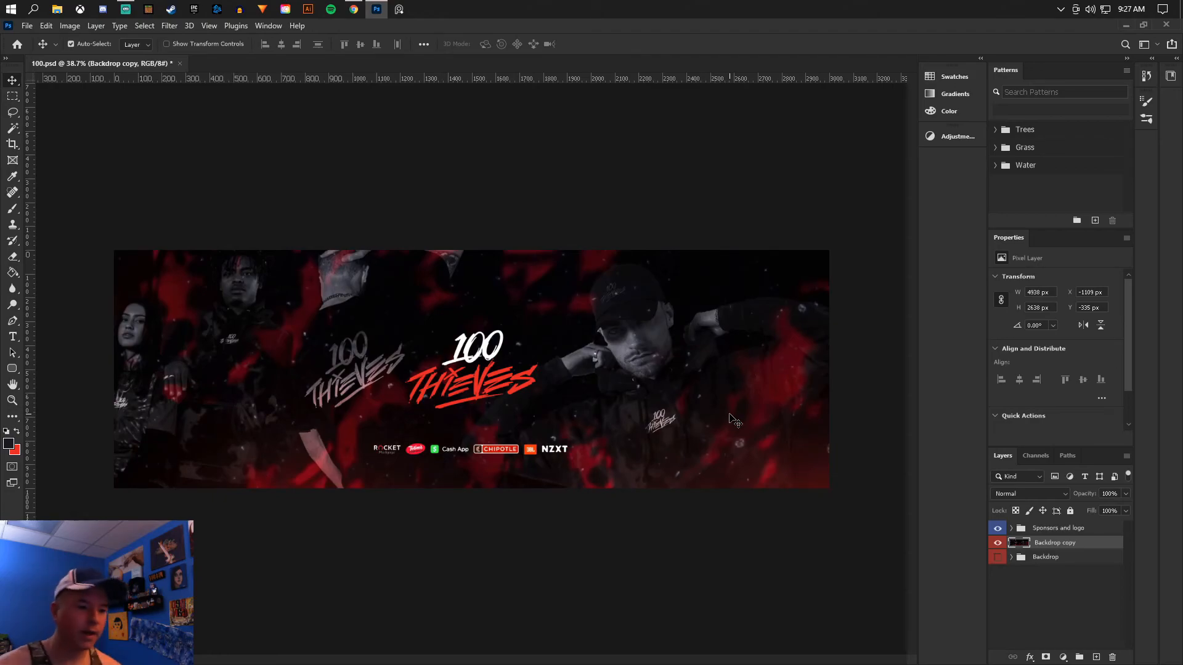
- Check the filtered banner at different magnifications and save the document
scroll(579, 383, "down", 3)
scroll(548, 361, "up", 3)
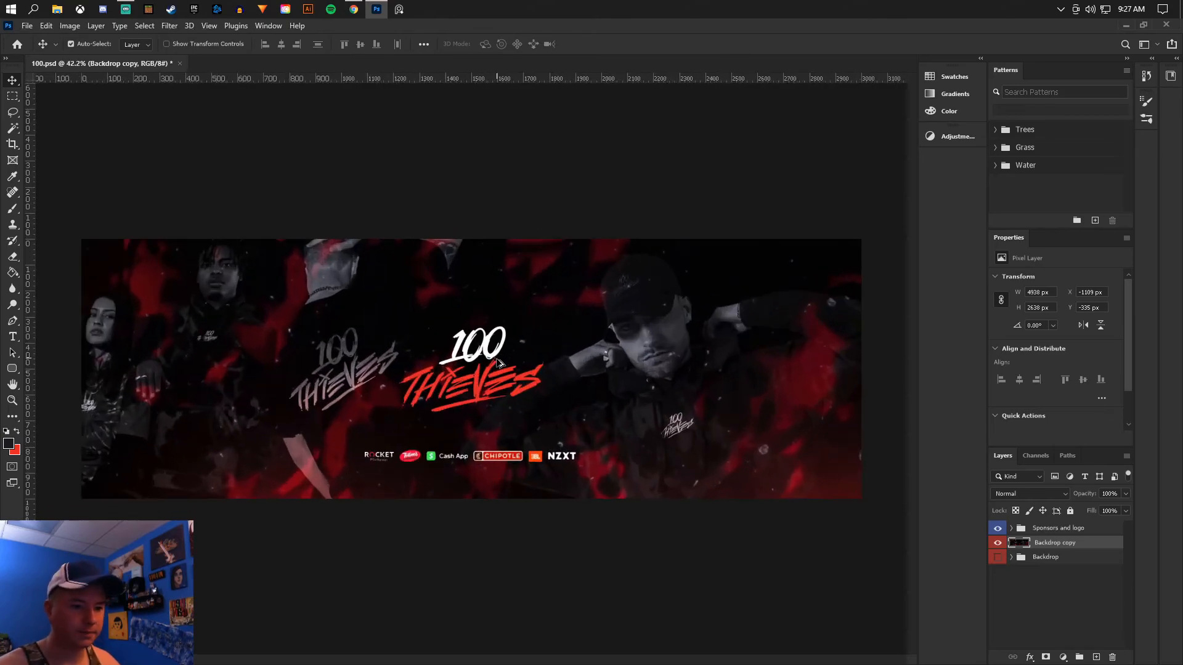
scroll(523, 258, "down", 2)
scroll(493, 308, "up", 2)
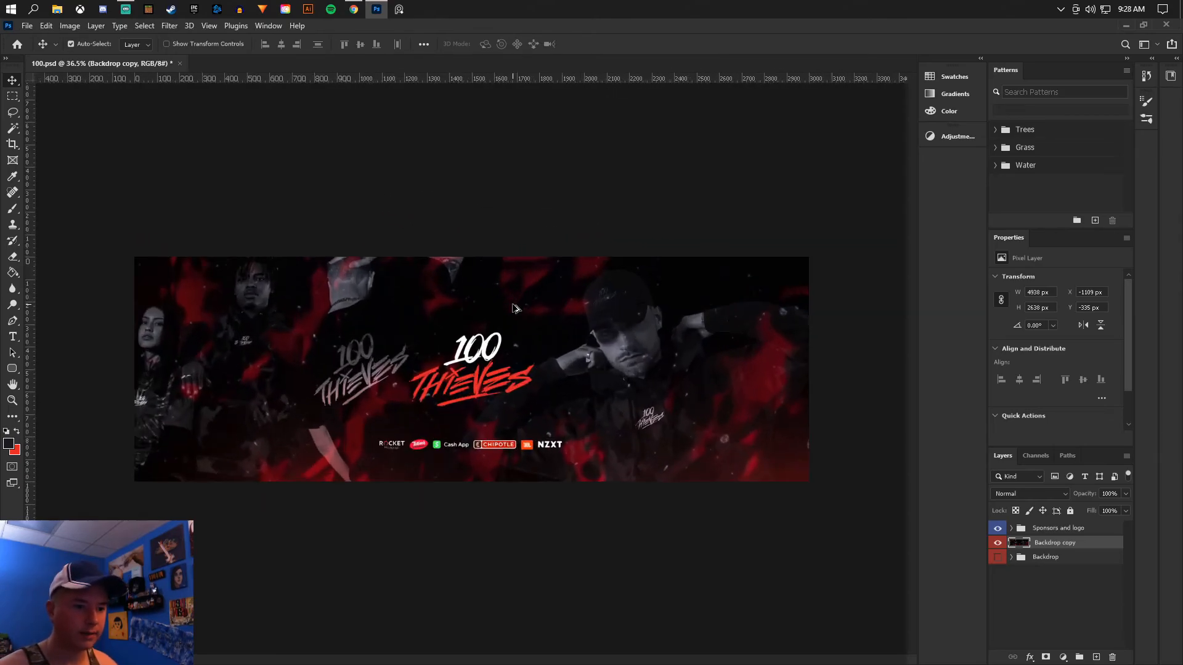
scroll(511, 311, "down", 1)
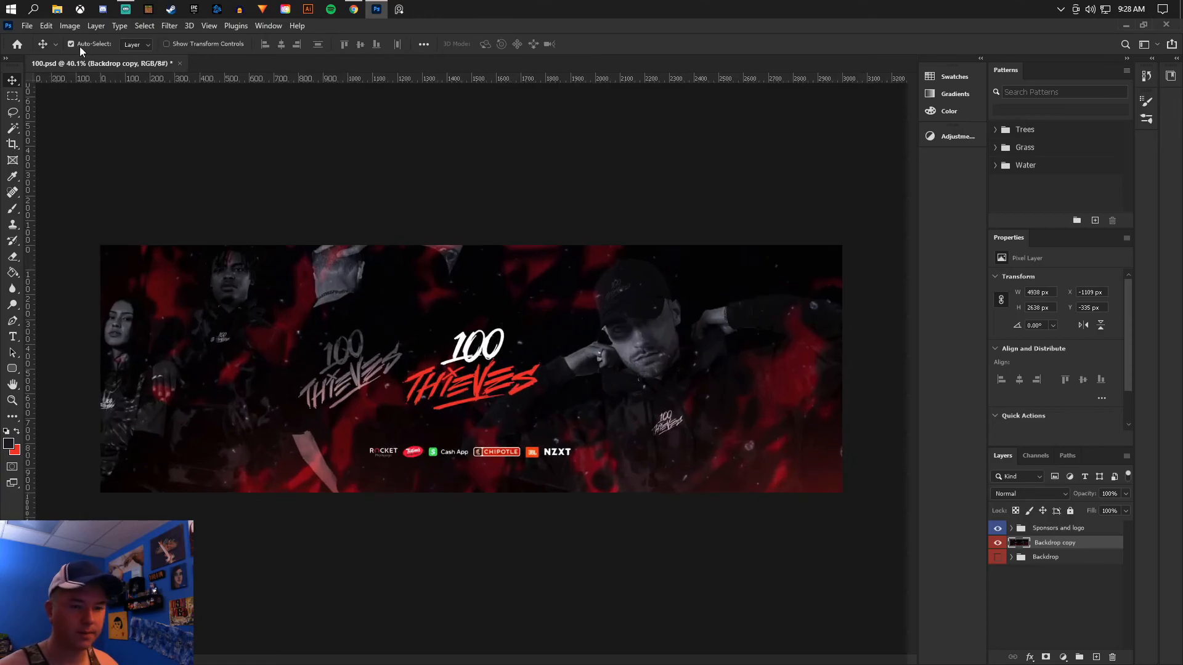
left_click(28, 25)
left_click(52, 163)
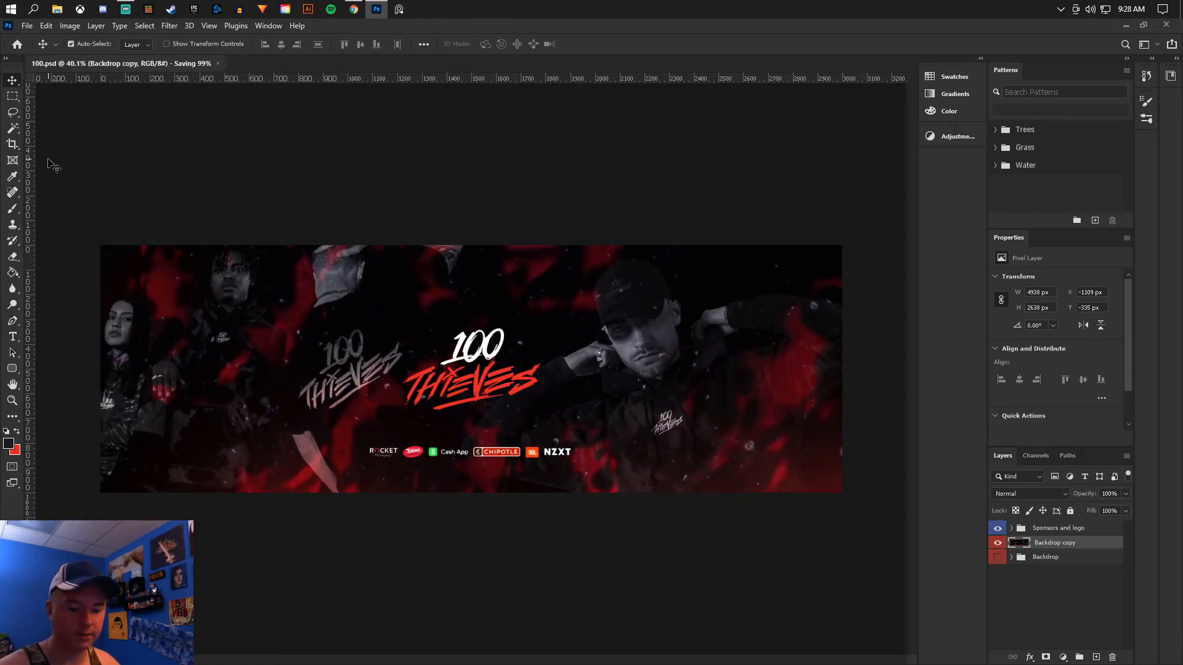
- Export the banner with Save for Web as a maximum-quality JPEG, quality 100, at 3000 × 1000 px
left_click(25, 27)
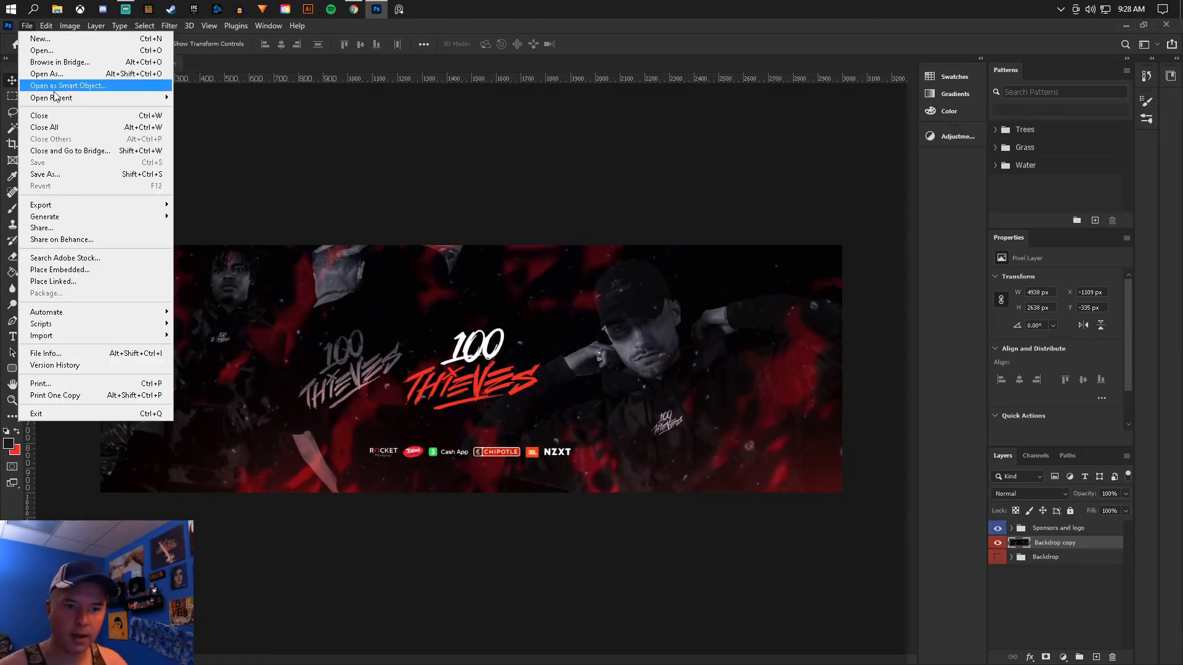
mouse_move(61, 212)
left_click(274, 257)
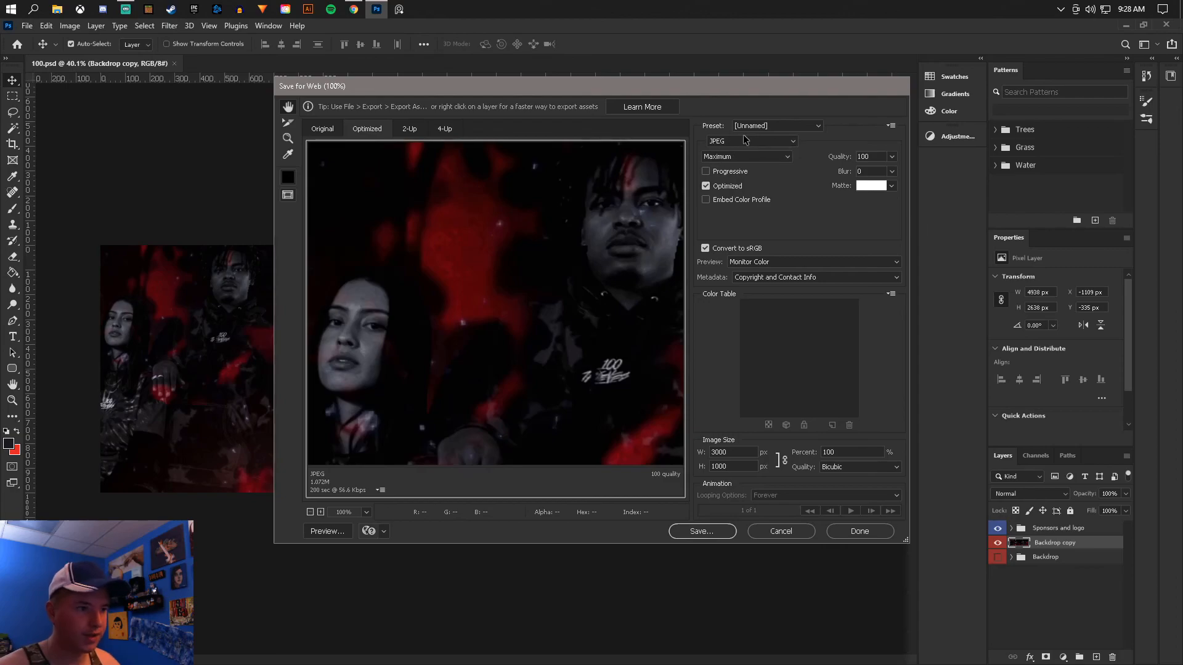
left_click(701, 531)
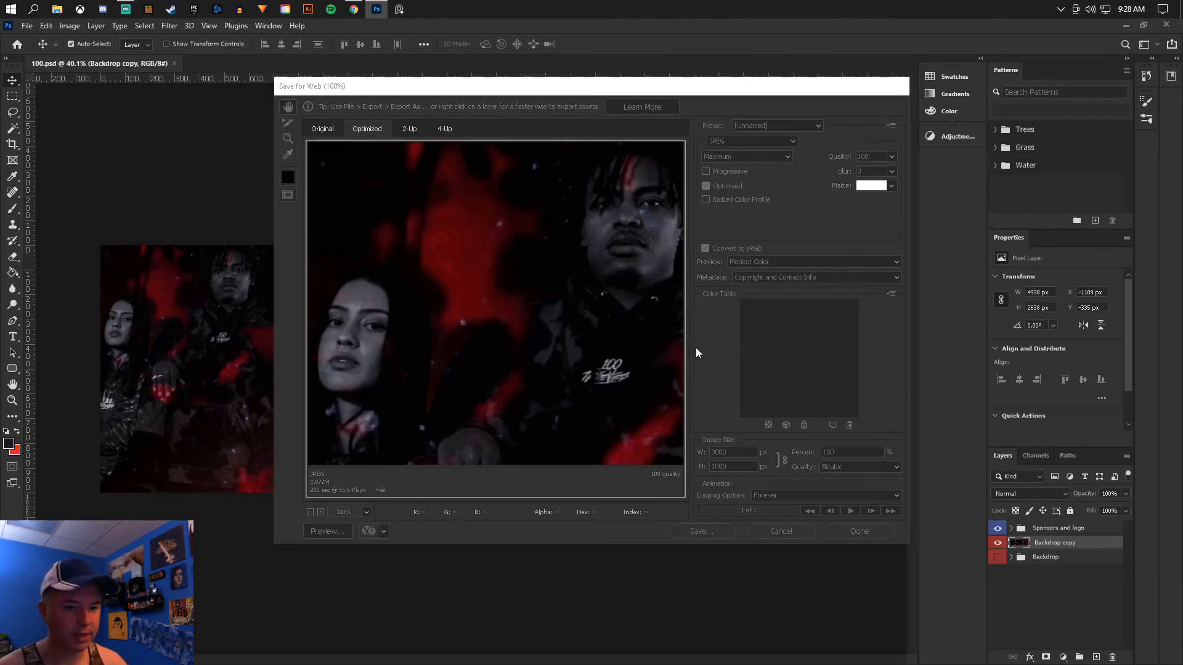
left_click(594, 324)
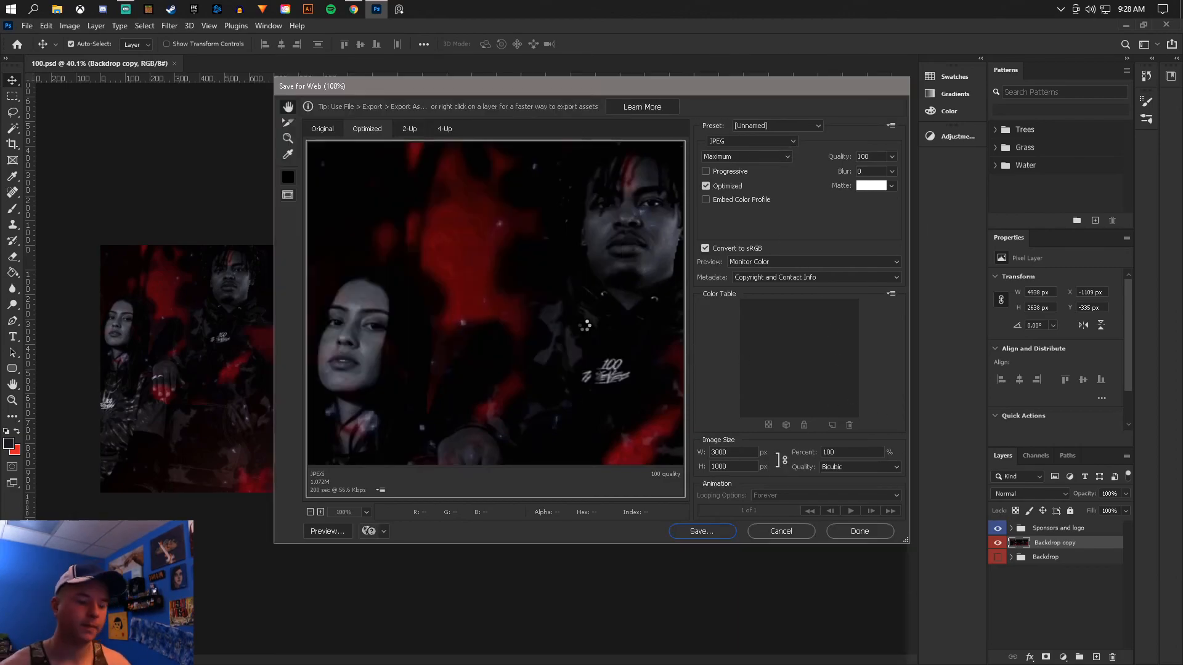